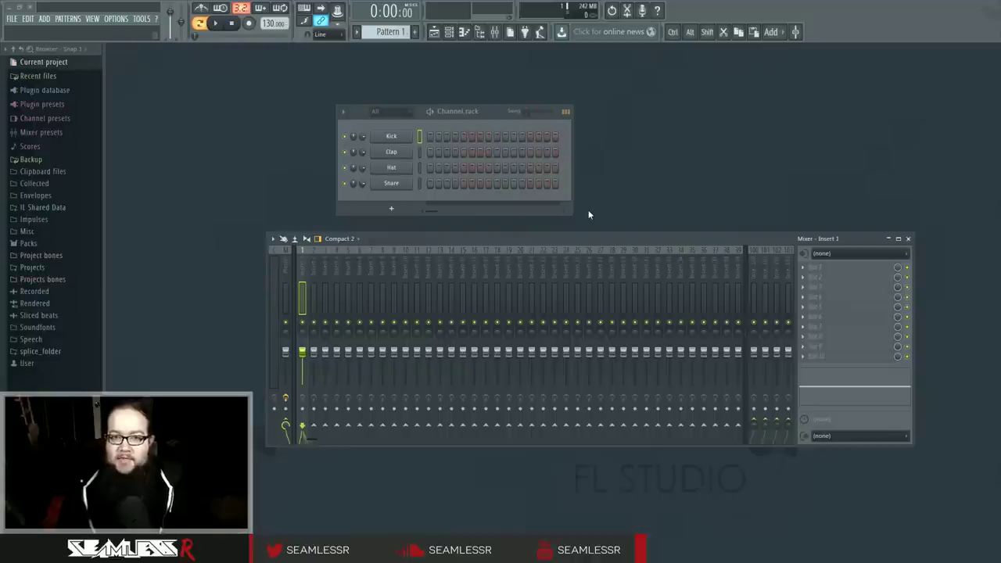
# Reposition the channel rack and mixer windows so they sit apart with a wide gap between them.
pyautogui.moveTo(482, 106); pyautogui.dragTo(491, 97)
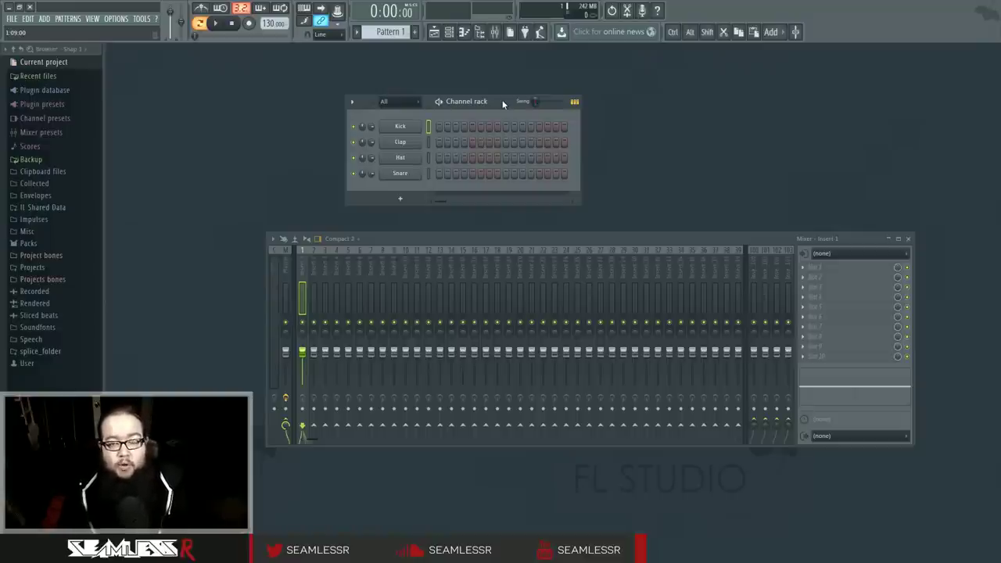
pyautogui.moveTo(526, 240); pyautogui.dragTo(495, 261)
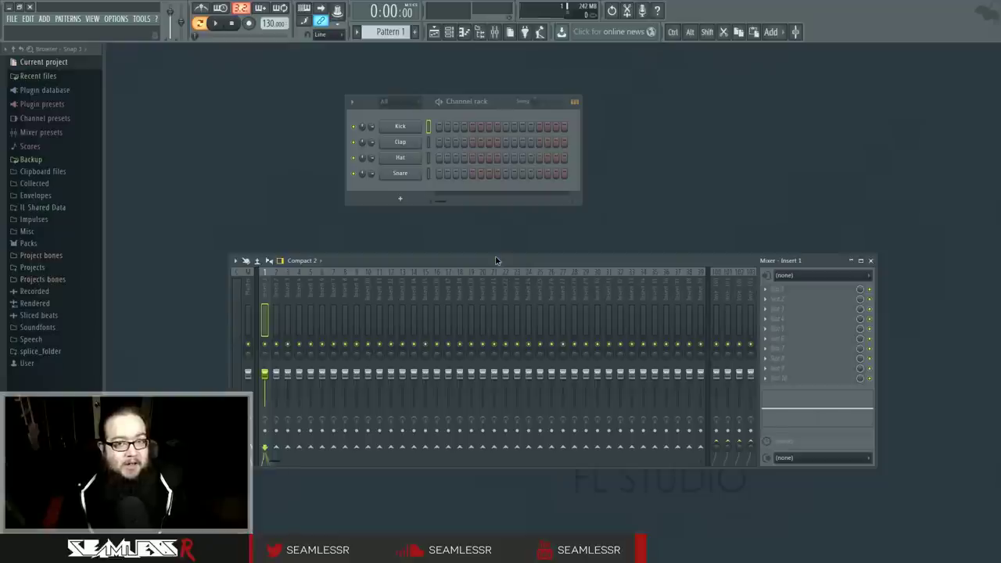
pyautogui.moveTo(496, 260); pyautogui.dragTo(493, 261)
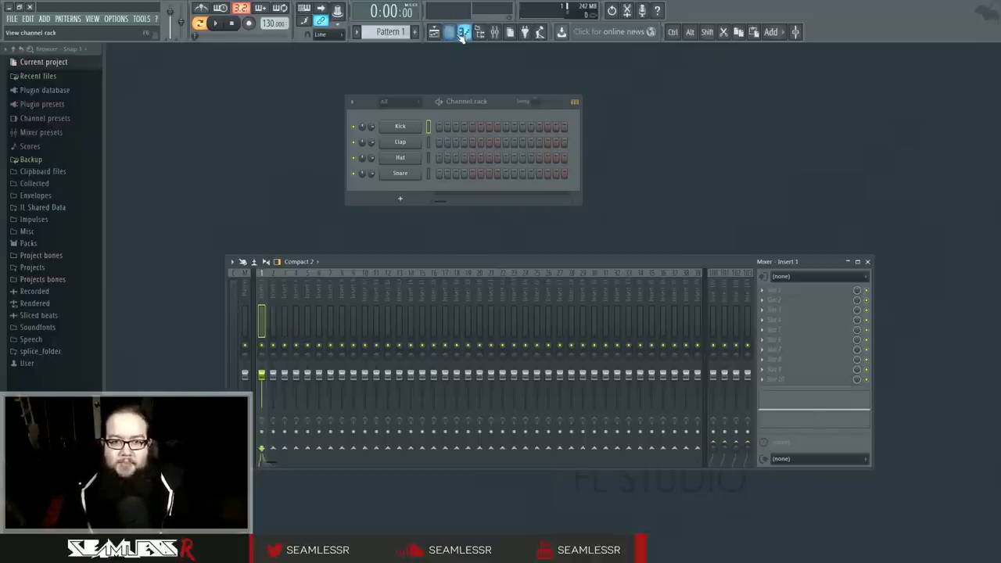
pyautogui.moveTo(440, 261); pyautogui.dragTo(436, 260)
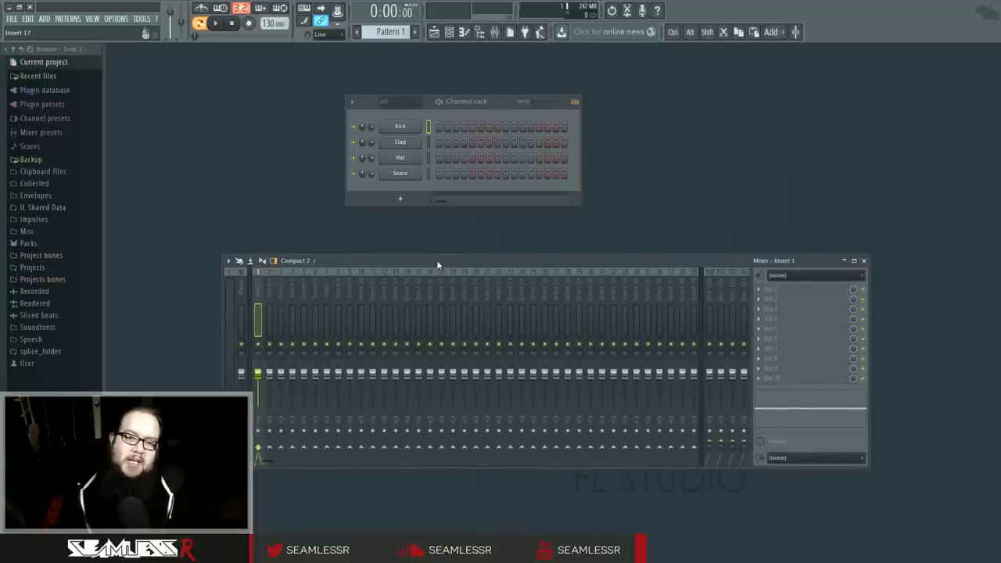
# Open the channel settings of Kick, Clap, Hat and Snare and place each window beside the channel rack.
pyautogui.click(400, 127)
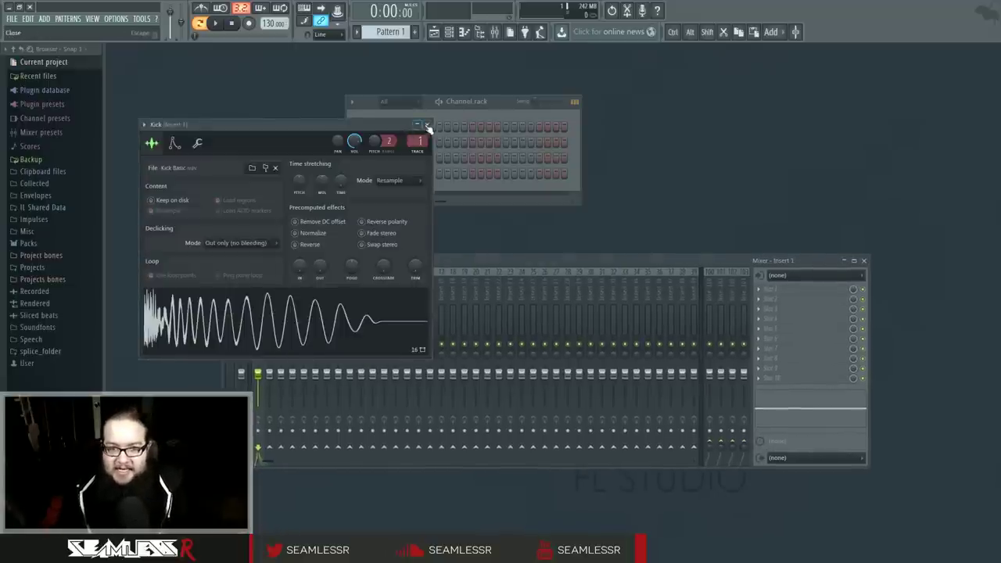
pyautogui.click(427, 124)
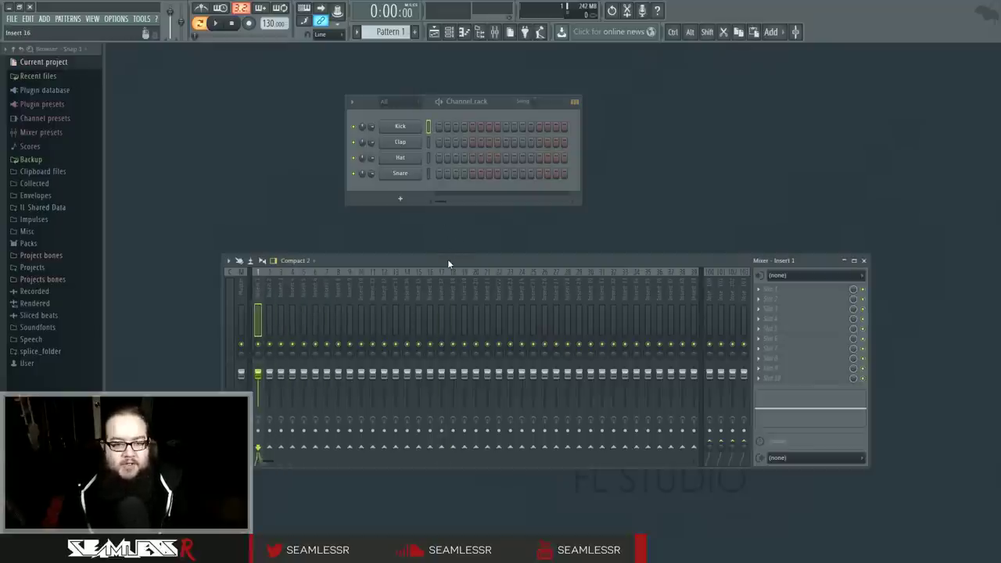
pyautogui.click(400, 126)
pyautogui.moveTo(391, 126); pyautogui.dragTo(864, 84)
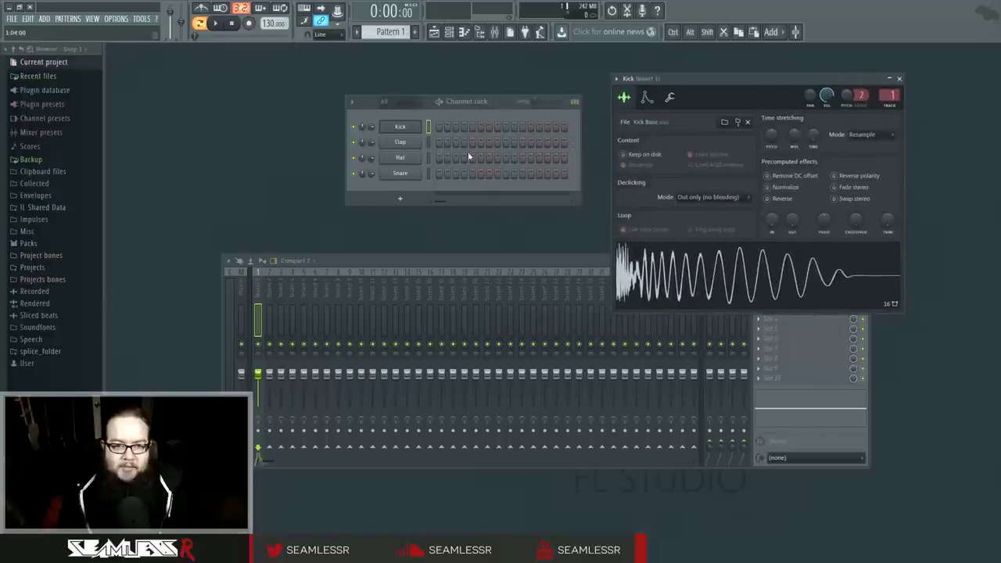
pyautogui.click(399, 142)
pyautogui.moveTo(407, 141); pyautogui.dragTo(912, 99)
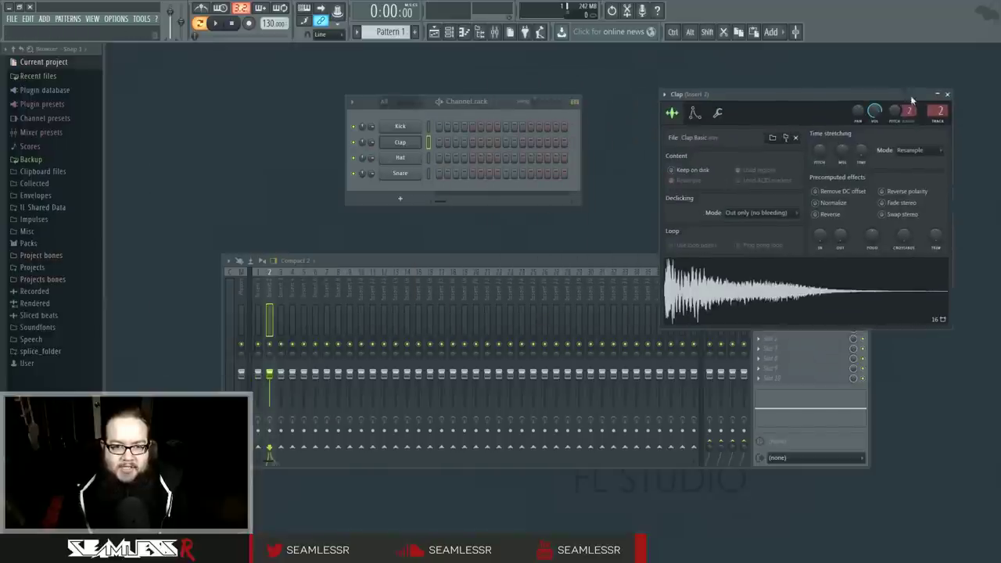
pyautogui.click(400, 158)
pyautogui.moveTo(415, 154); pyautogui.dragTo(849, 125)
pyautogui.click(400, 173)
pyautogui.moveTo(403, 166); pyautogui.dragTo(895, 128)
# Switch between the settings of the Kick, Clap, Hat and Snare channels to check each one's mixer track, finishing on Kick.
pyautogui.click(400, 127)
pyautogui.click(400, 173)
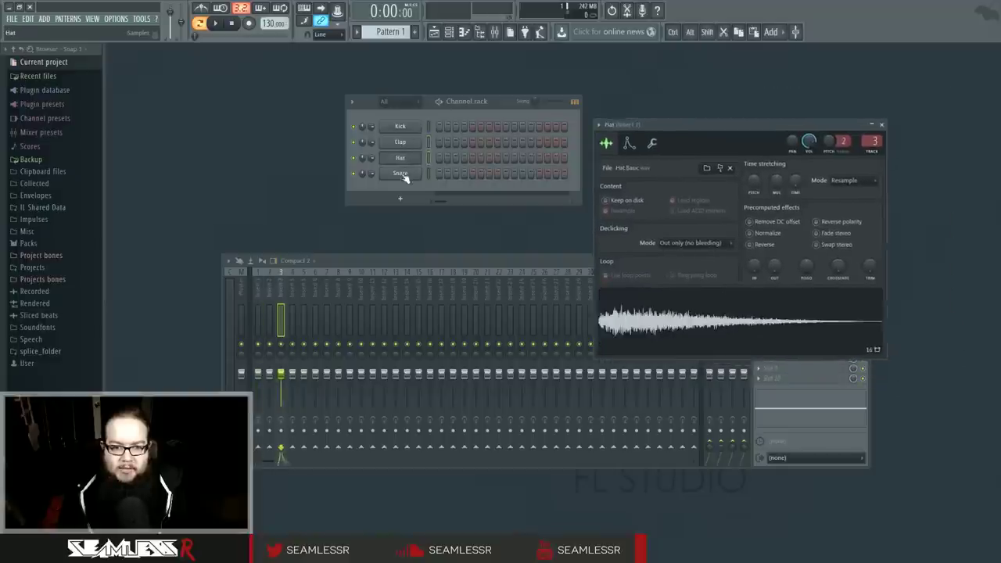
pyautogui.click(400, 141)
pyautogui.click(400, 157)
pyautogui.click(400, 127)
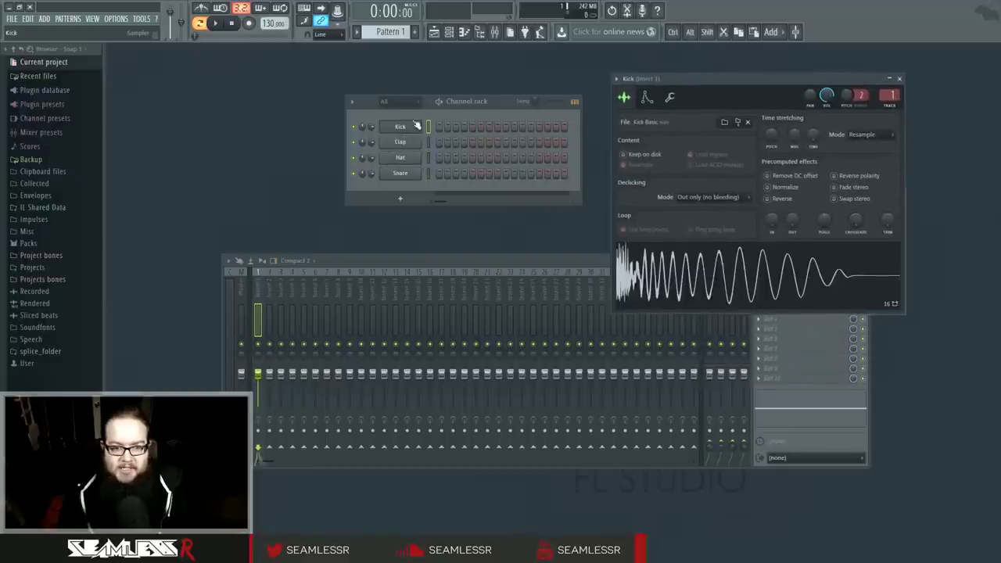
pyautogui.click(400, 173)
pyautogui.click(400, 142)
pyautogui.click(400, 157)
pyautogui.click(400, 126)
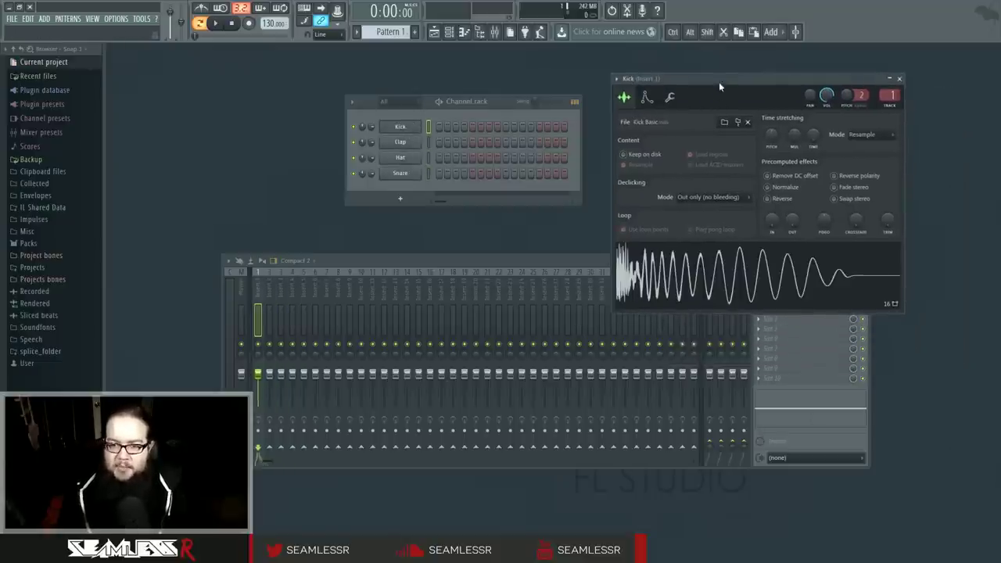
pyautogui.moveTo(719, 82); pyautogui.dragTo(716, 87)
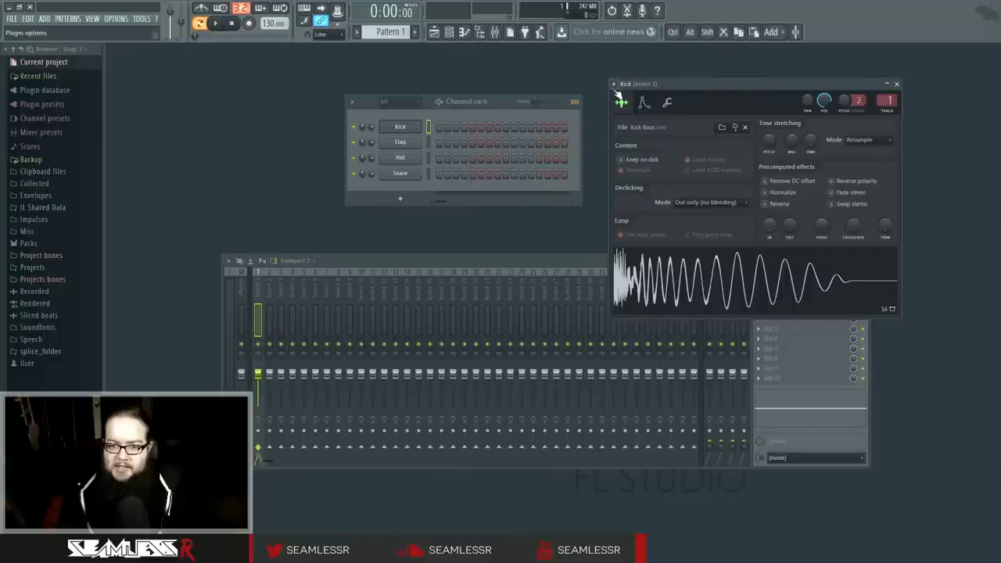
pyautogui.moveTo(679, 91); pyautogui.dragTo(682, 93)
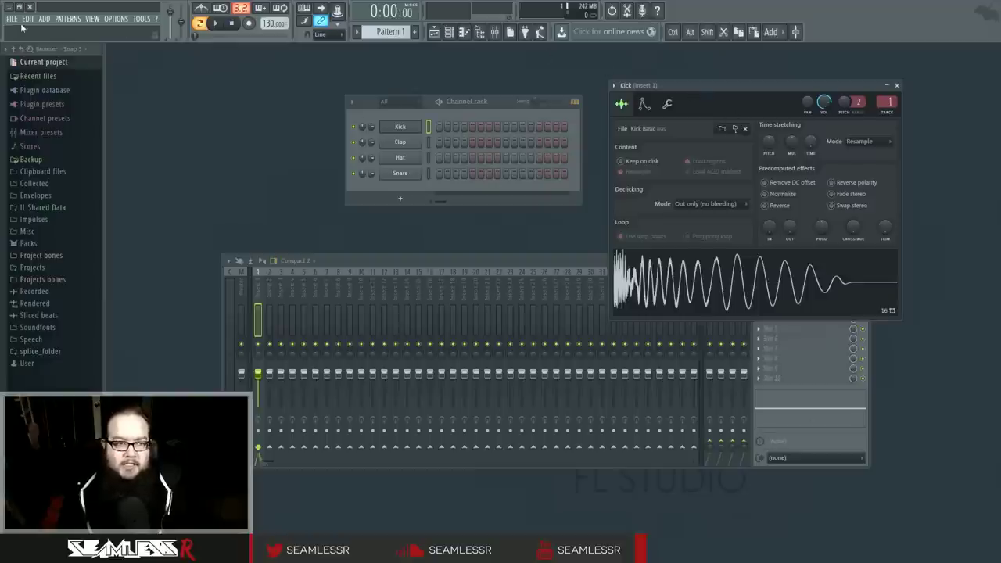
# Add a Harmor channel, assign it to mixer track 11 and close its window.
pyautogui.click(44, 18)
pyautogui.moveTo(62, 30)
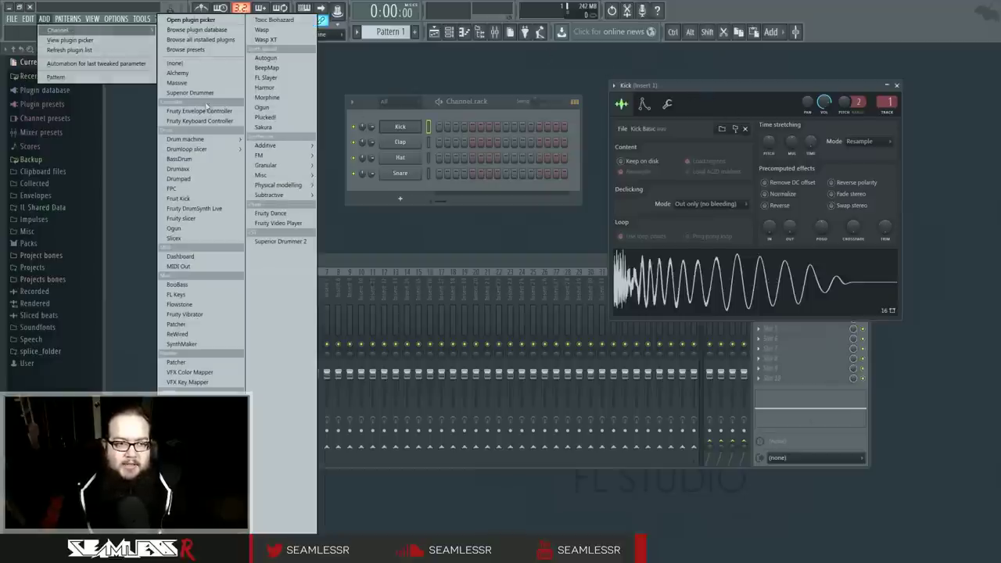
pyautogui.click(266, 87)
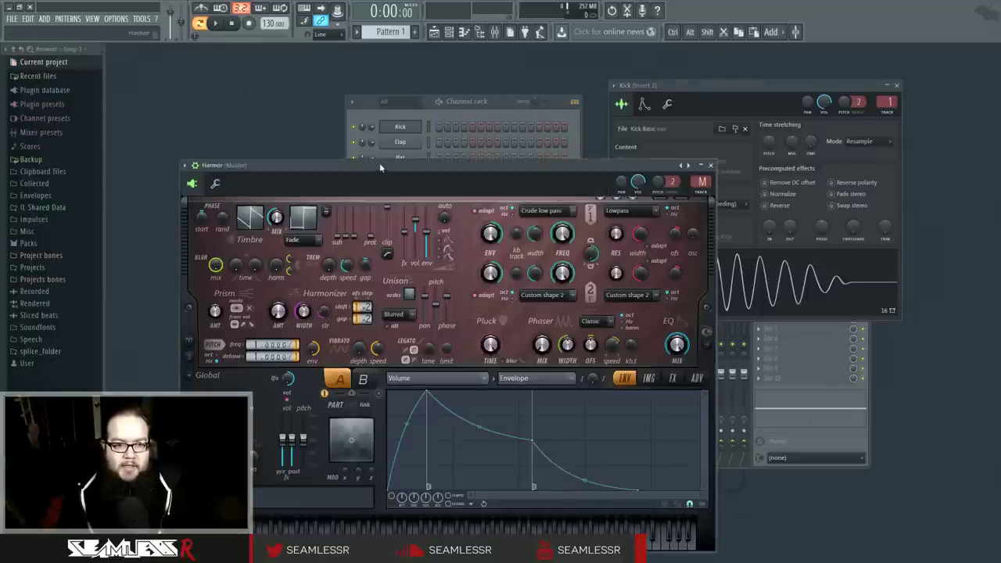
pyautogui.click(210, 109)
pyautogui.click(210, 109)
pyautogui.click(210, 109)
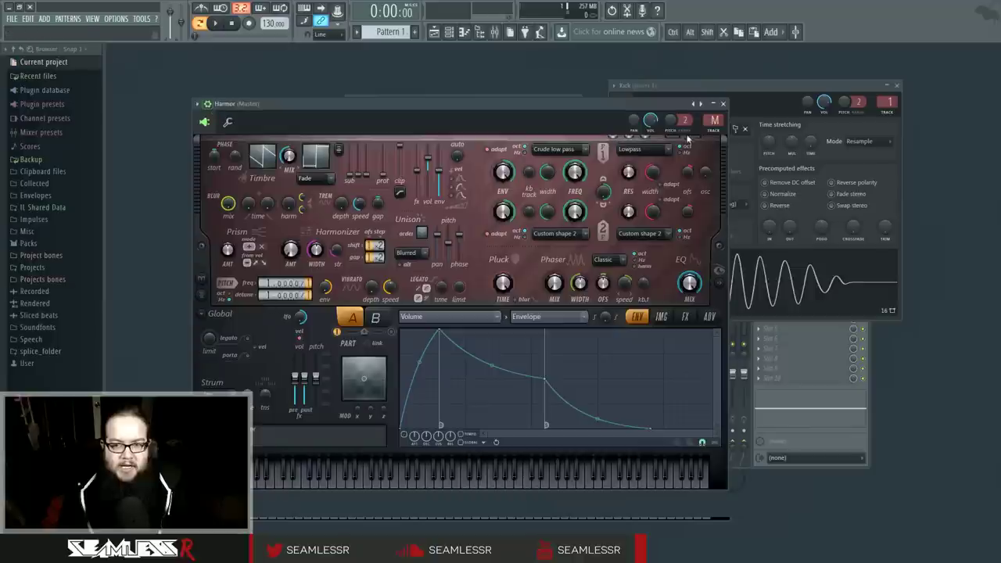
pyautogui.scroll(4, 716, 121)
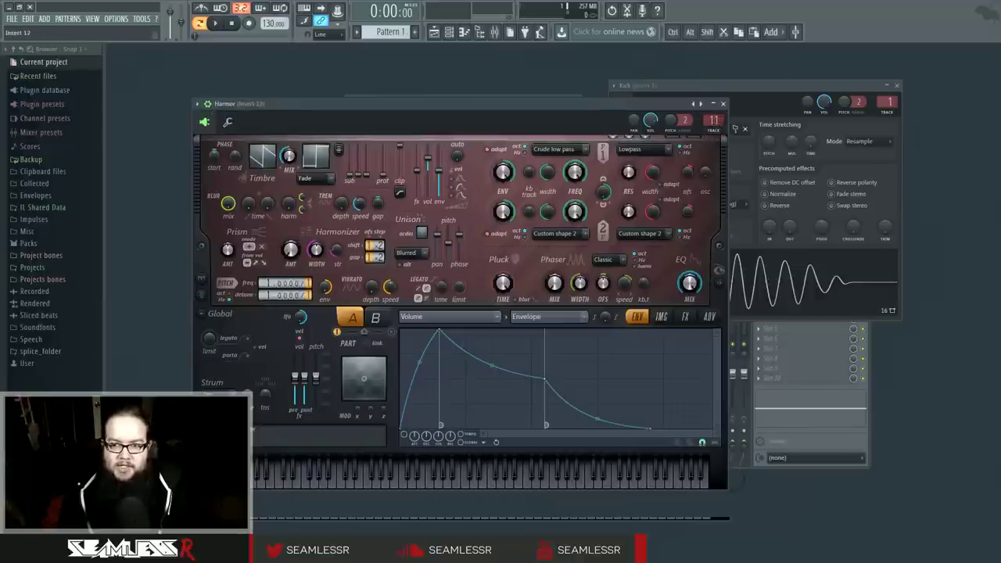
pyautogui.click(722, 103)
# Run the Kick channel's mixer track assignment through other tracks and return it to track 1.
pyautogui.scroll(11, 888, 100)
pyautogui.scroll(-10, 888, 102)
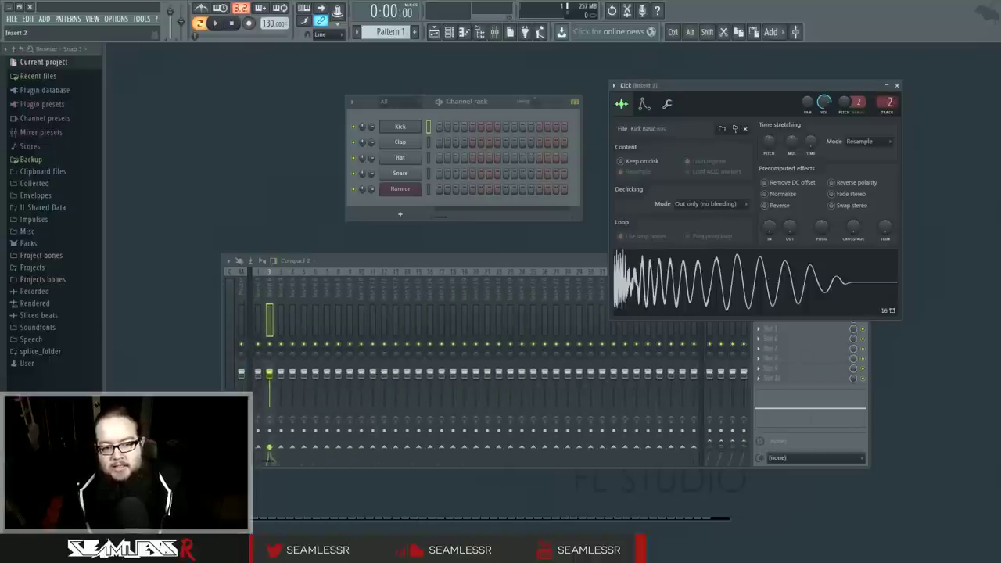
pyautogui.scroll(-1, 888, 102)
pyautogui.scroll(4, 890, 109)
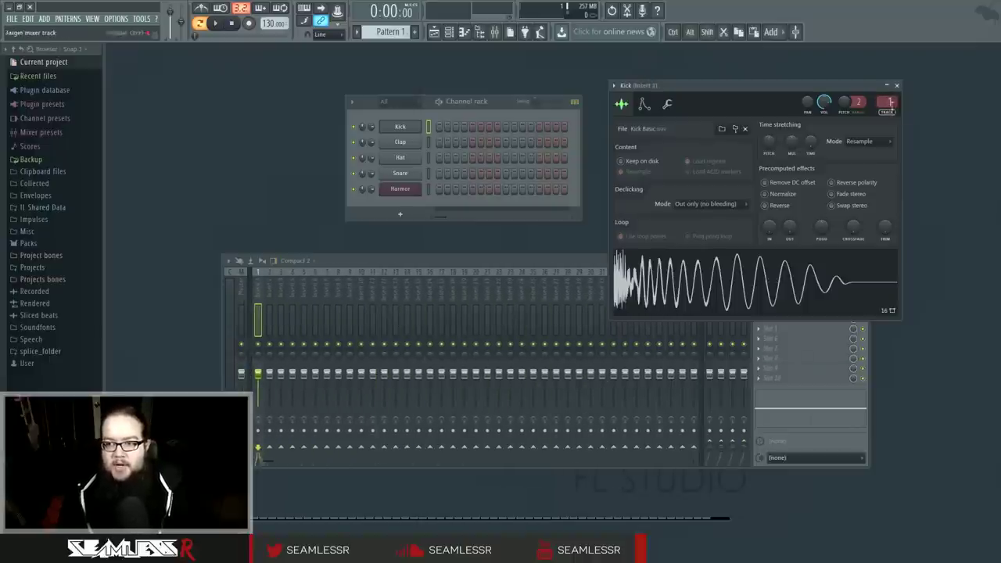
# Assign the Kick channel to free mixer track 5, advance it to track 6, and close its settings.
pyautogui.click(889, 107)
pyautogui.scroll(1, 895, 115)
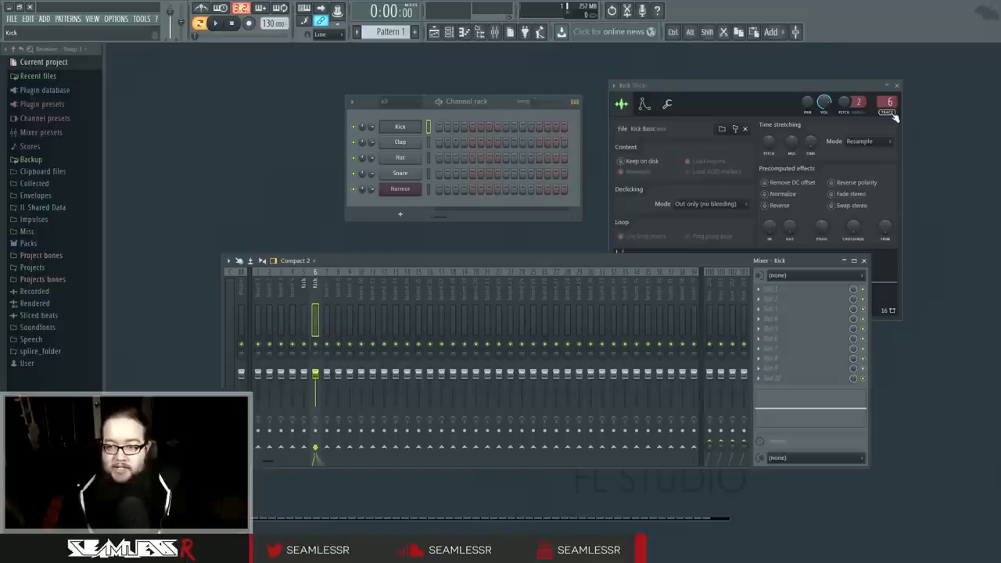
pyautogui.click(897, 84)
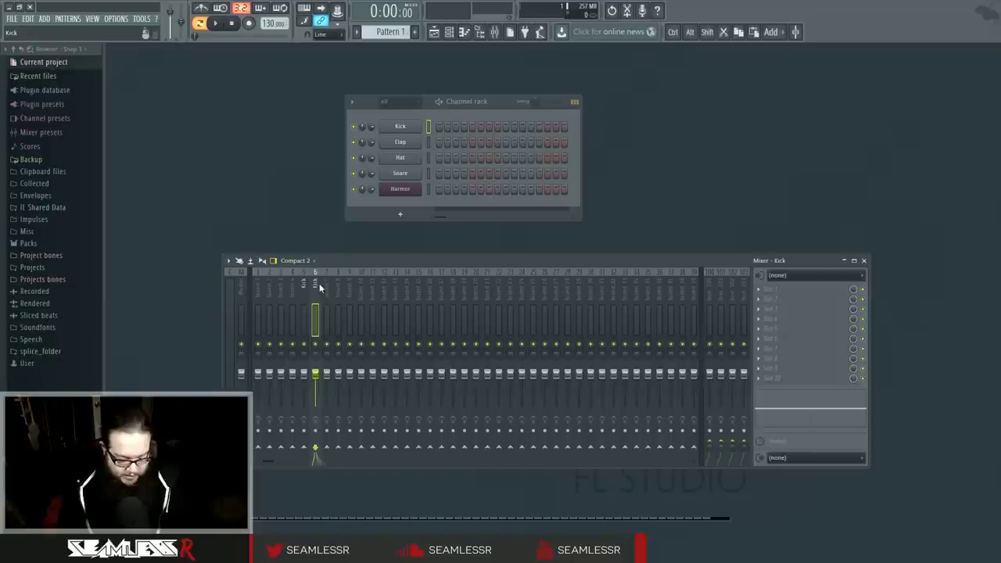
# Select all five channels and route them to consecutive mixer tracks starting at insert 10.
pyautogui.moveTo(429, 192); pyautogui.dragTo(436, 135)
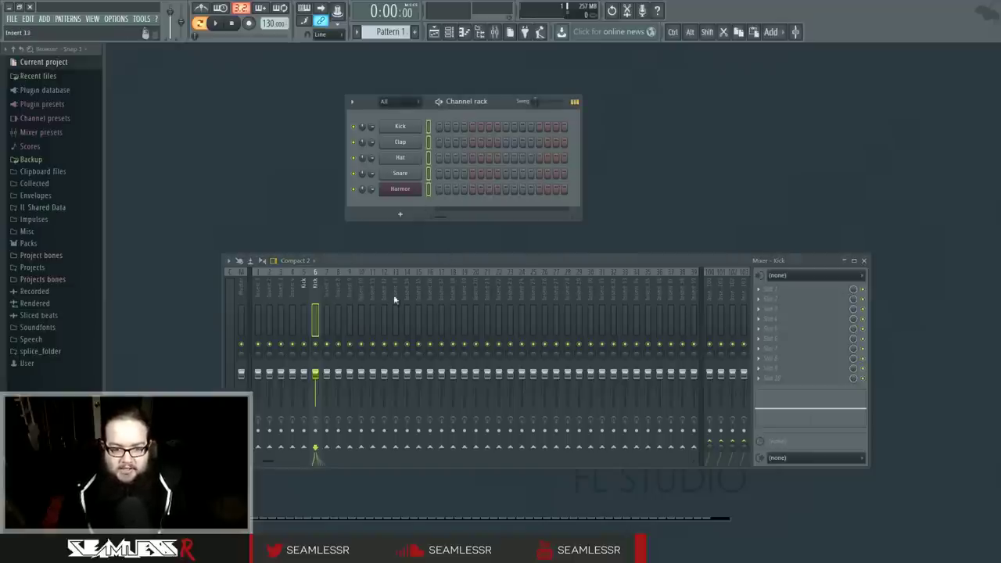
pyautogui.click(361, 291)
pyautogui.hotkey('ctrl', 'shift', 'l')
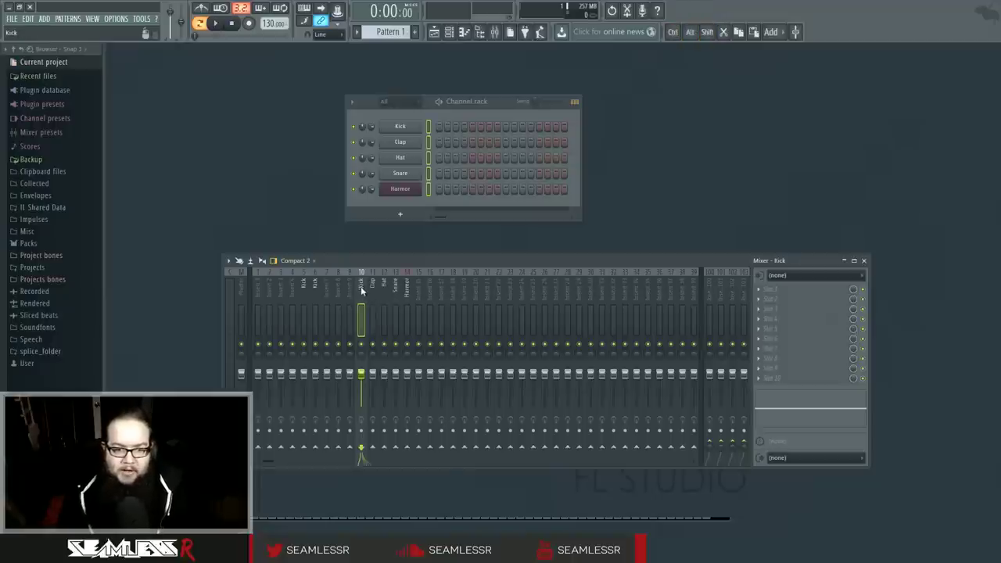
# Step back and forth through mixer tracks 10 to 14 to review the Kick, Clap, Hat, Snare and Harmor routing.
pyautogui.press('Right')
pyautogui.press('Right')
pyautogui.press('Right')
pyautogui.press('Right')
pyautogui.press('Left')
pyautogui.press('Left')
pyautogui.press('Left')
pyautogui.press('Left')
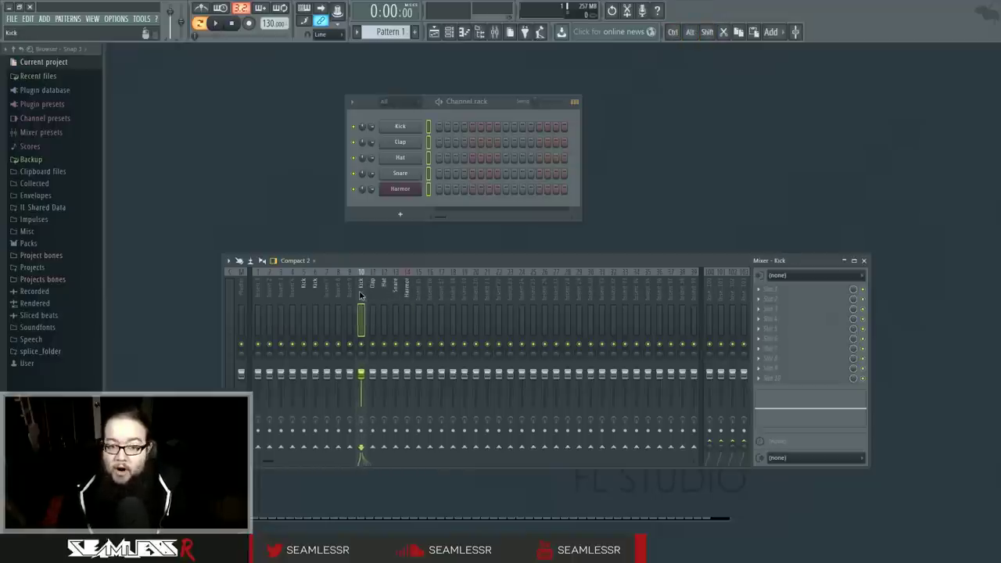
pyautogui.press('Right')
pyautogui.press('Right')
pyautogui.press('Right')
pyautogui.press('Right')
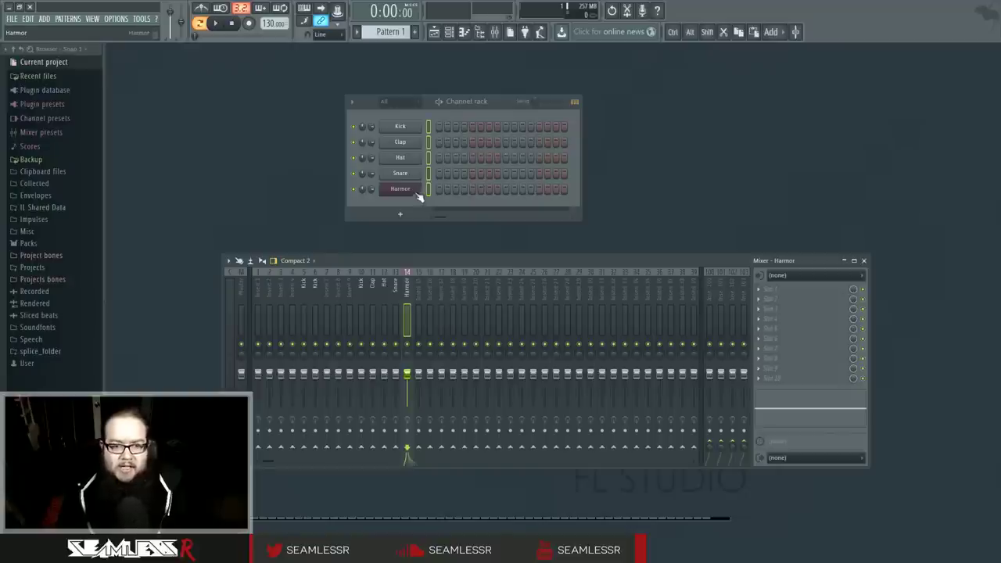
pyautogui.press('Left')
pyautogui.press('Left')
pyautogui.press('Left')
pyautogui.press('Left')
pyautogui.press('Right')
pyautogui.press('Right')
pyautogui.press('Right')
pyautogui.press('Right')
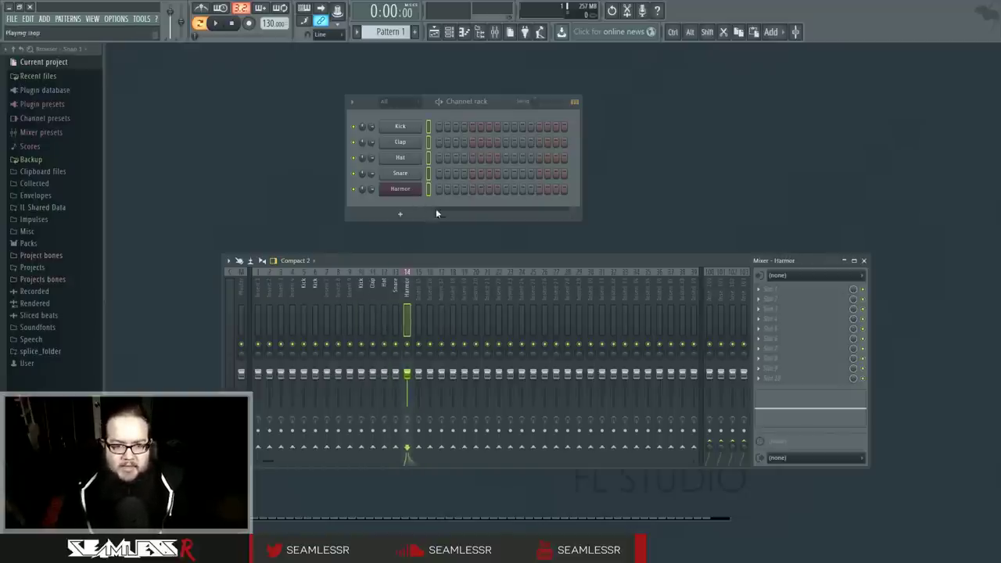
# Select only the Harmor channel, audition it, and move up through the other channels to Kick.
pyautogui.click(435, 199)
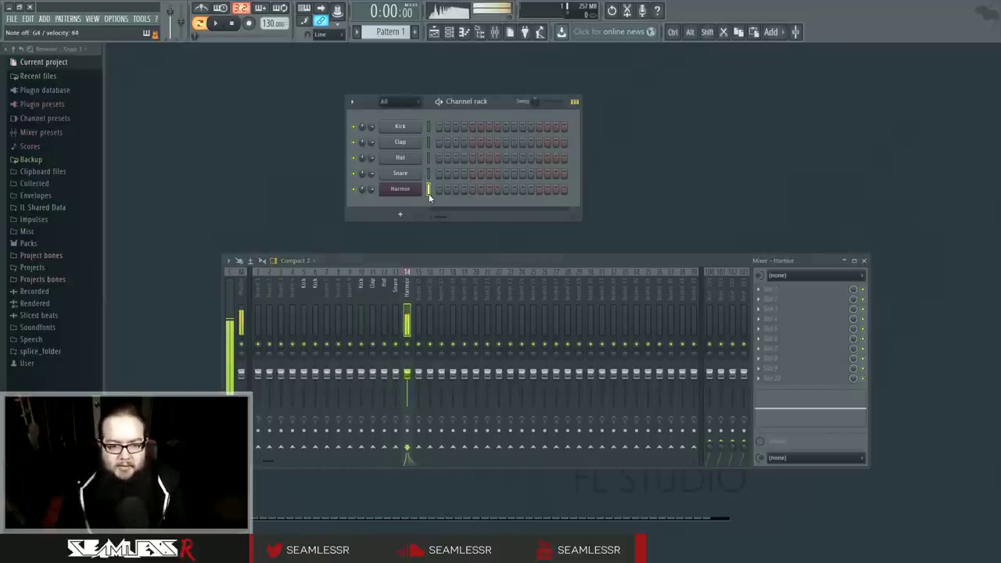
pyautogui.press('Up')
pyautogui.press('Up')
pyautogui.press('Up')
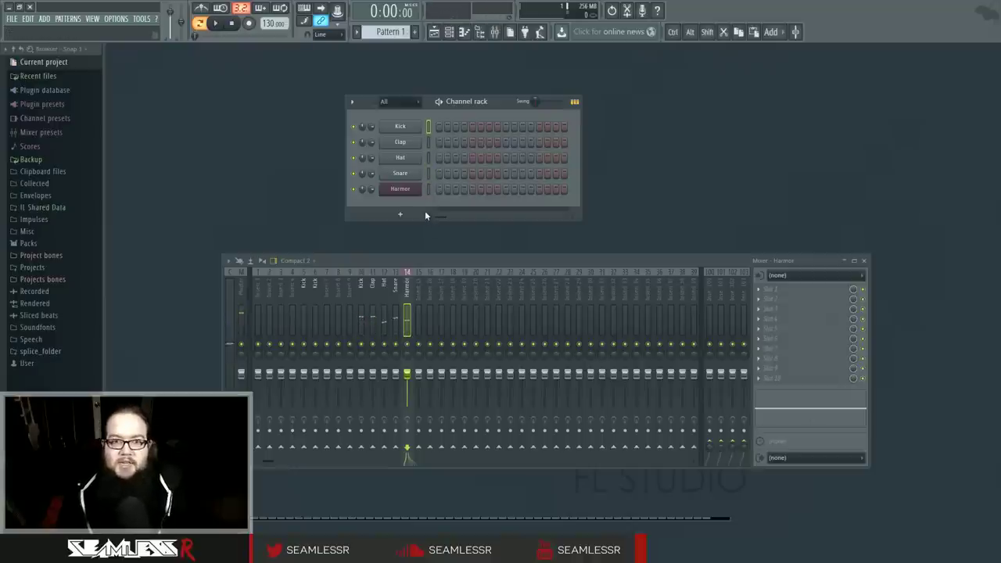
# Select the Harmor mixer track, step back to the Kick track and return to Harmor.
pyautogui.click(407, 292)
pyautogui.press('Left')
pyautogui.press('Left')
pyautogui.press('Left')
pyautogui.press('Left')
pyautogui.press('Right')
pyautogui.press('Right')
pyautogui.press('Right')
pyautogui.press('Right')
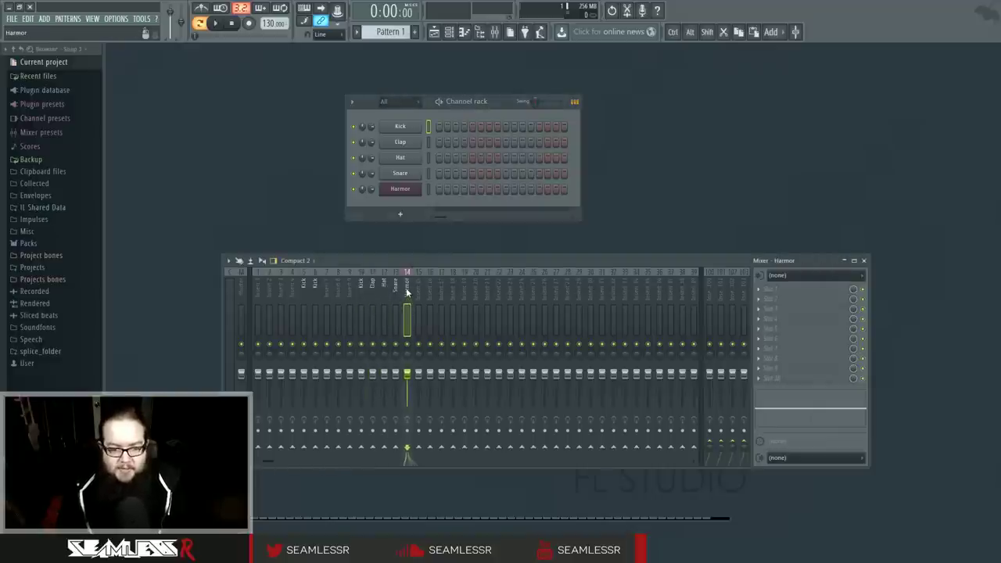
# Solo the Harmor mixer track and restore all tracks, twice.
pyautogui.rightClick(408, 345)
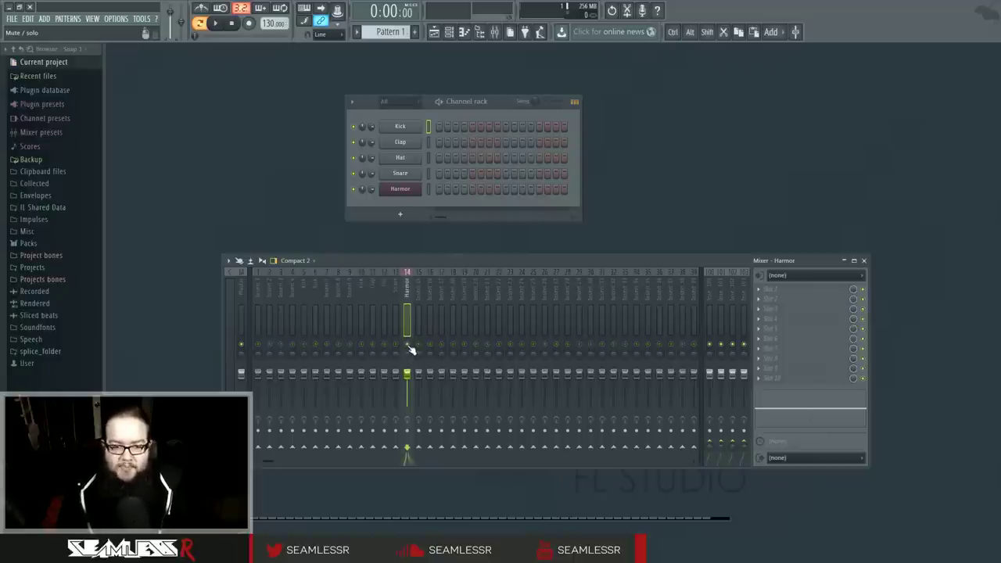
pyautogui.rightClick(408, 345)
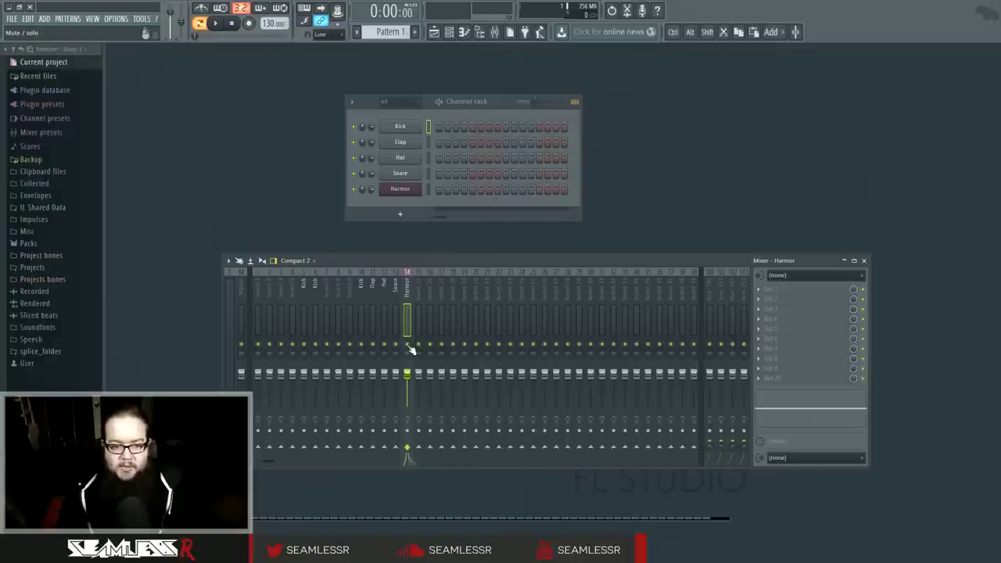
pyautogui.rightClick(407, 345)
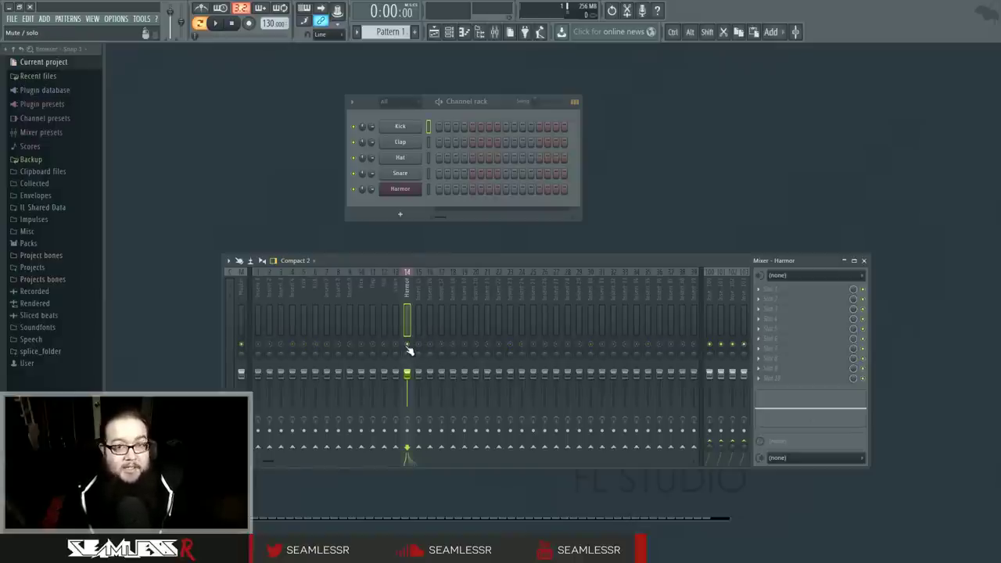
pyautogui.rightClick(407, 345)
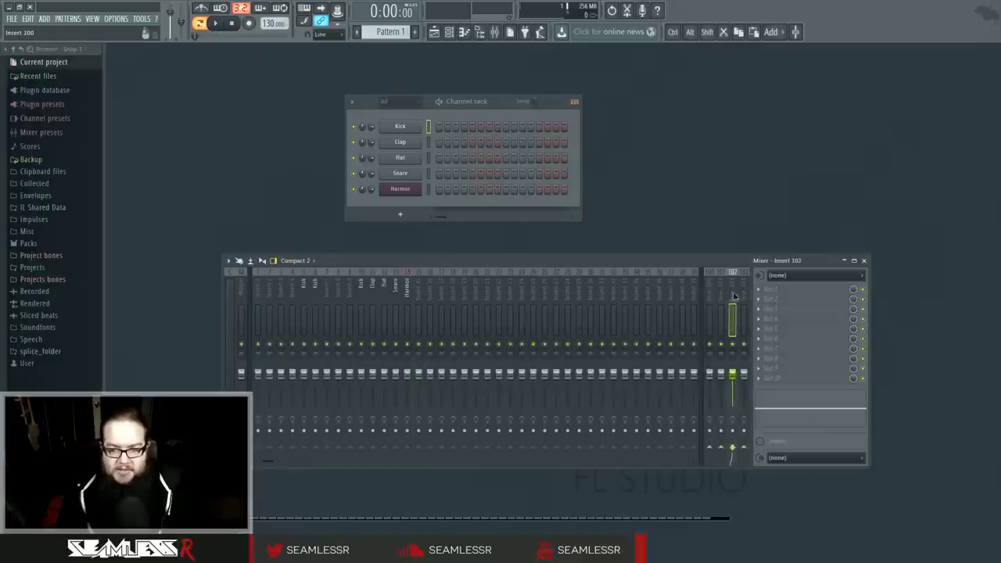
# Examine the separately docked mixer tracks, inserts 100 to 103.
pyautogui.click(709, 295)
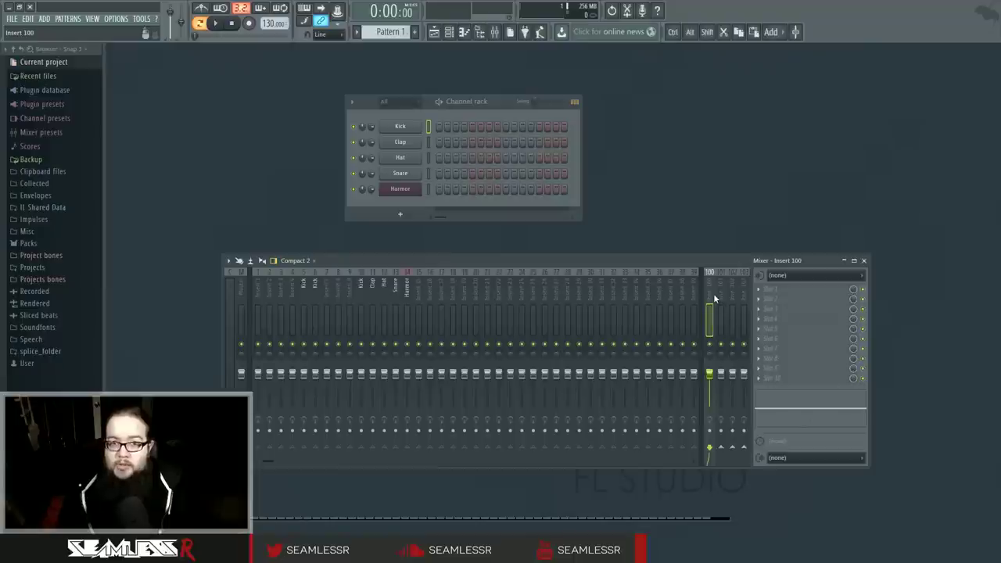
pyautogui.click(733, 297)
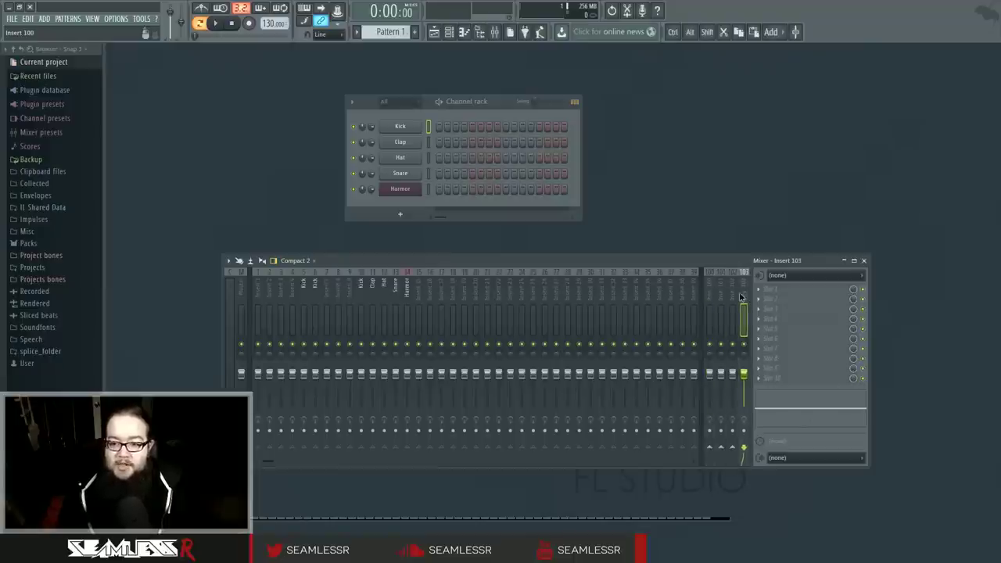
# Select the docked inserts 103 and 100 and look through the scrollable middle section of insert tracks.
pyautogui.click(743, 298)
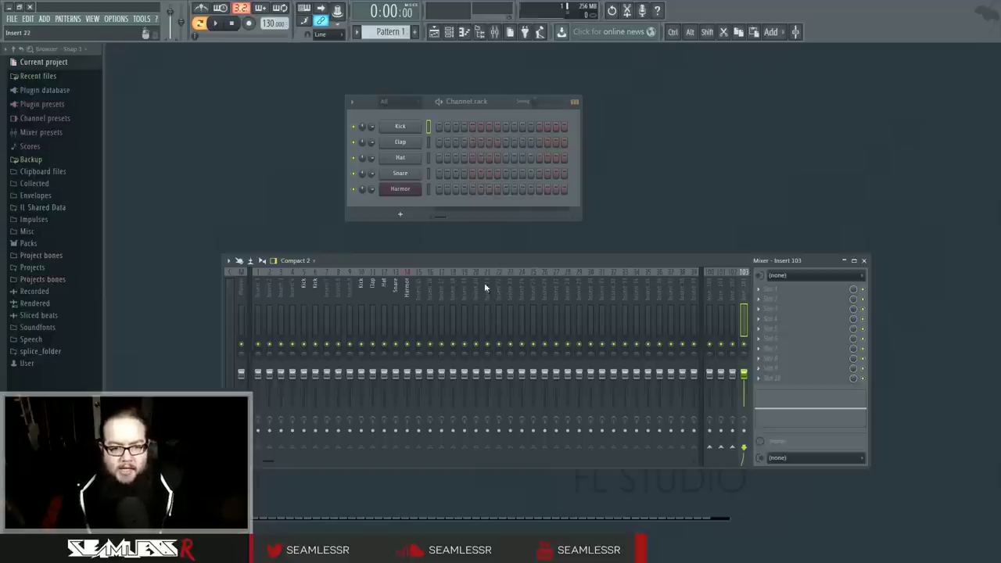
pyautogui.click(709, 287)
pyautogui.scroll(1, 601, 289)
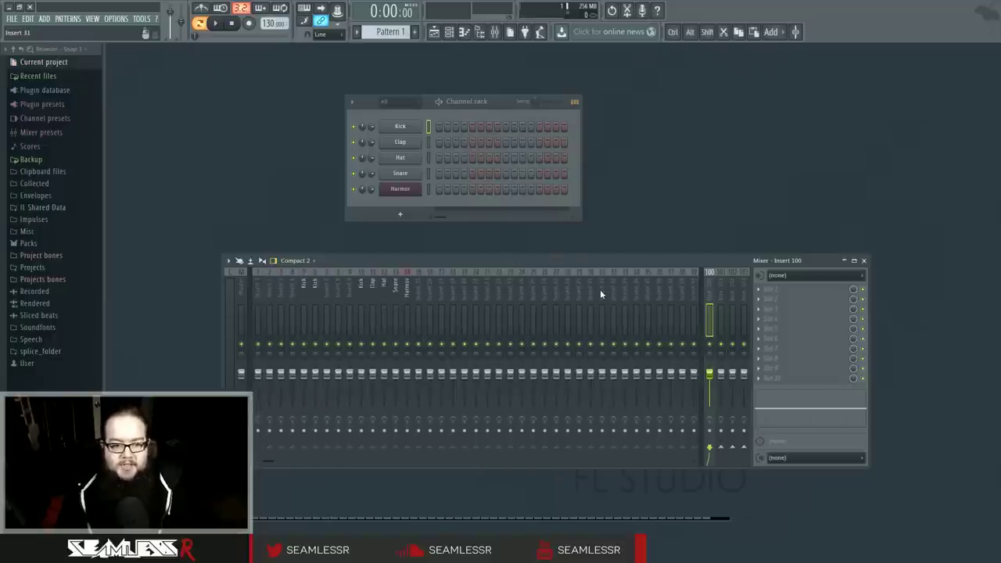
pyautogui.scroll(1, 638, 288)
pyautogui.scroll(-12, 638, 288)
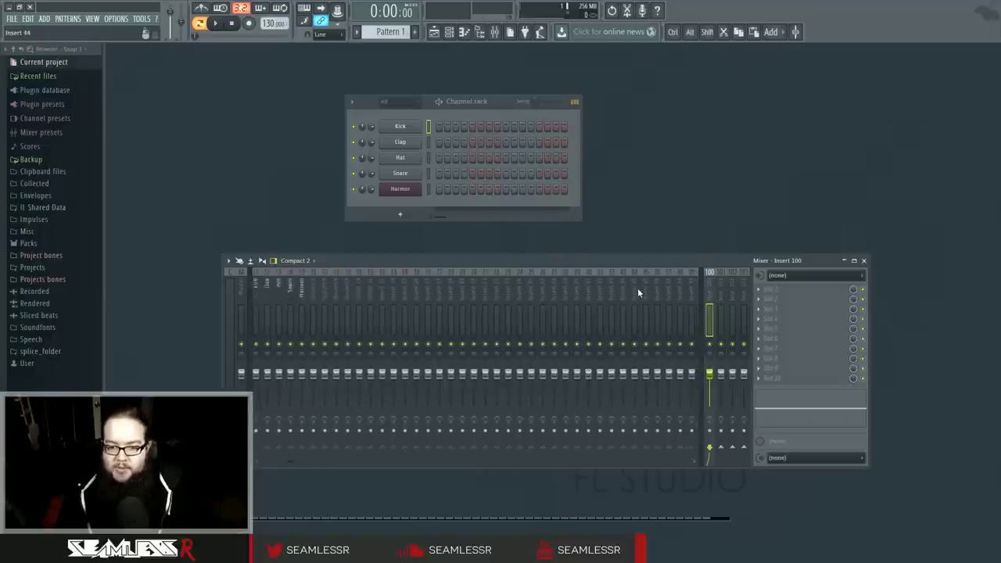
pyautogui.scroll(10, 638, 287)
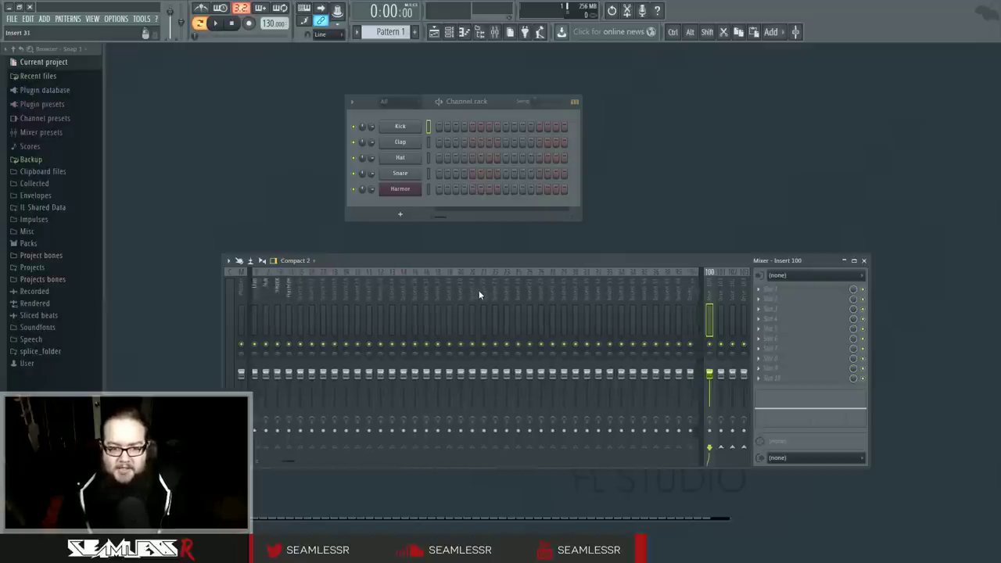
# Select the Current track, the Master track and the docked inserts 100, 101 and 102 in turn.
pyautogui.click(233, 282)
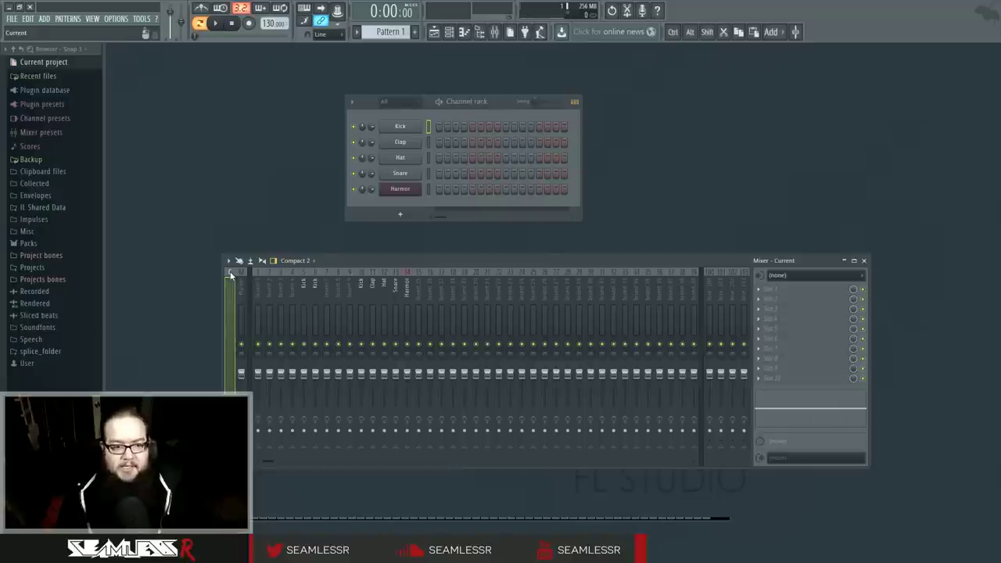
pyautogui.click(241, 274)
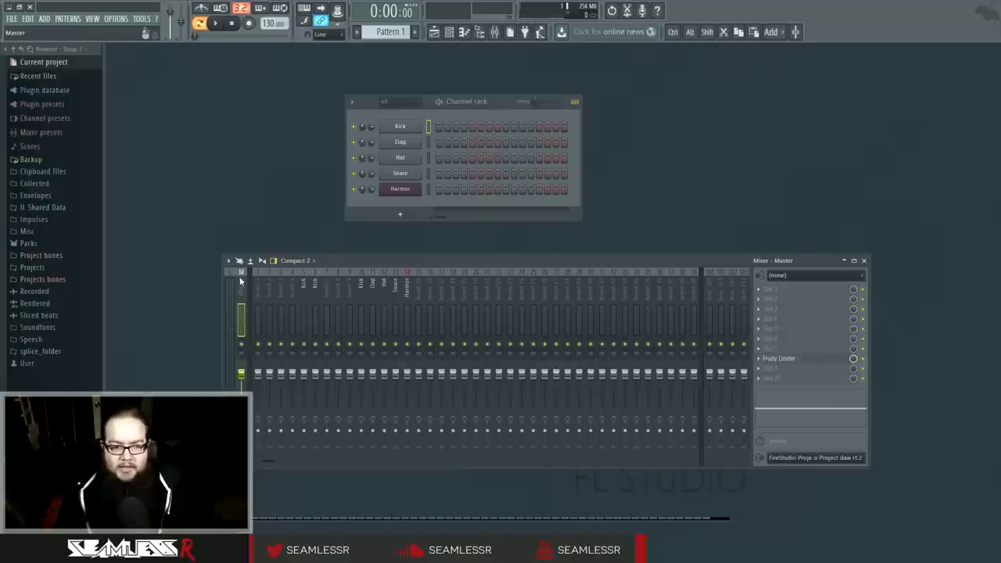
pyautogui.click(709, 285)
pyautogui.click(720, 283)
pyautogui.click(733, 280)
# Dock the Harmor mixer track to the left section beside the Master track.
pyautogui.doubleClick(407, 286)
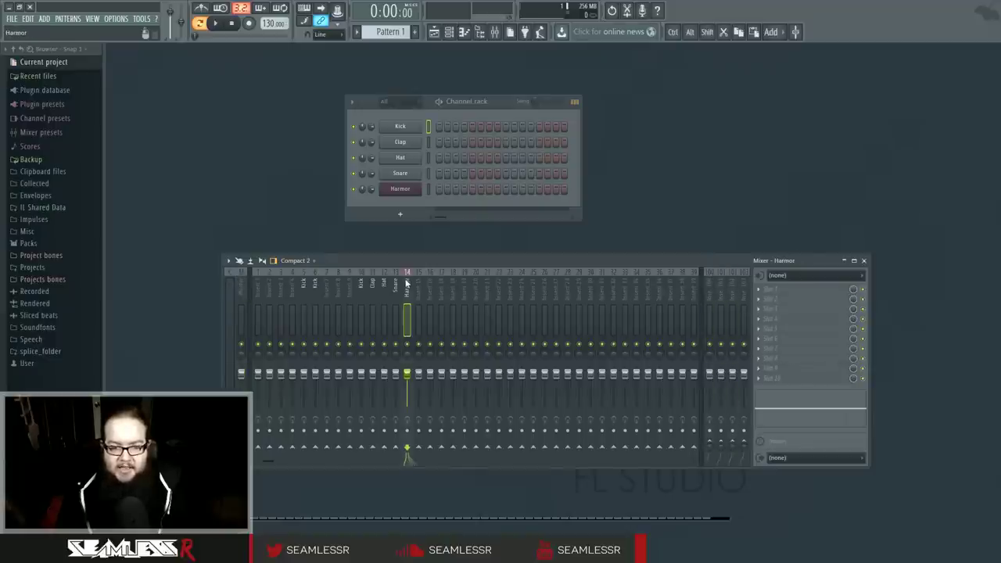
pyautogui.press('Escape')
pyautogui.rightClick(408, 274)
pyautogui.moveTo(461, 429)
pyautogui.click(527, 430)
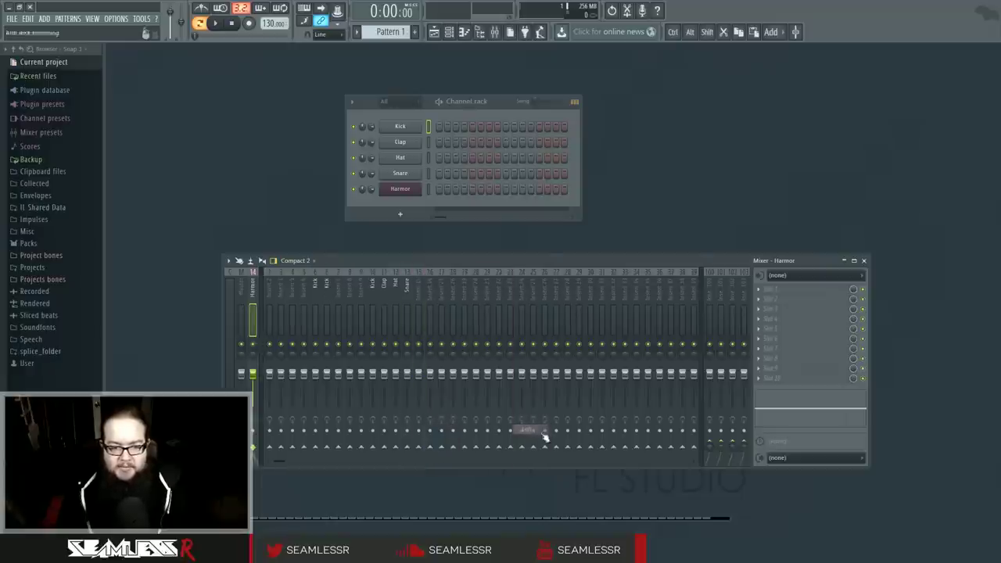
pyautogui.scroll(5, 310, 292)
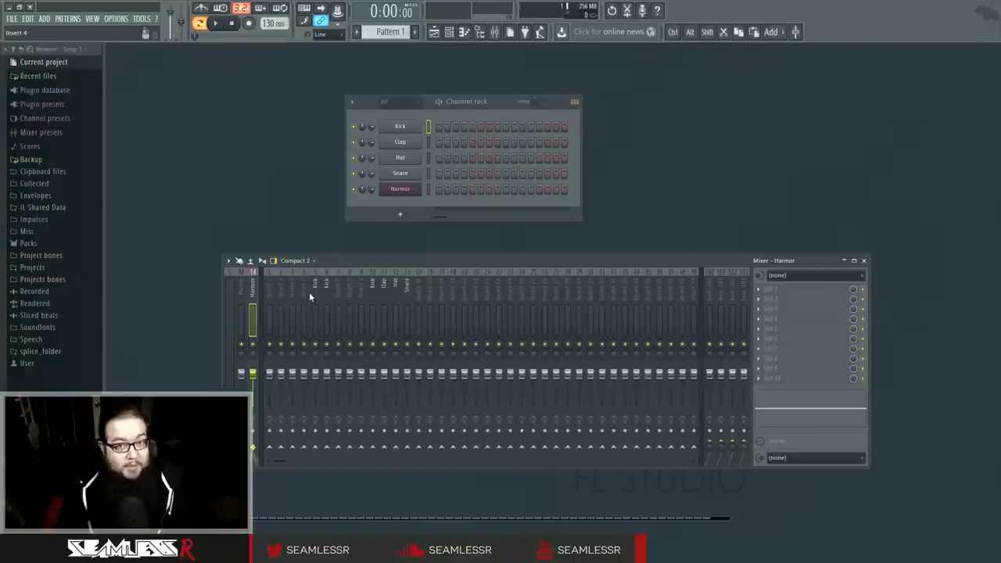
# Route mixer inserts 17 and 18 into insert 19 and check the routing by selecting each of the three tracks.
pyautogui.click(439, 297)
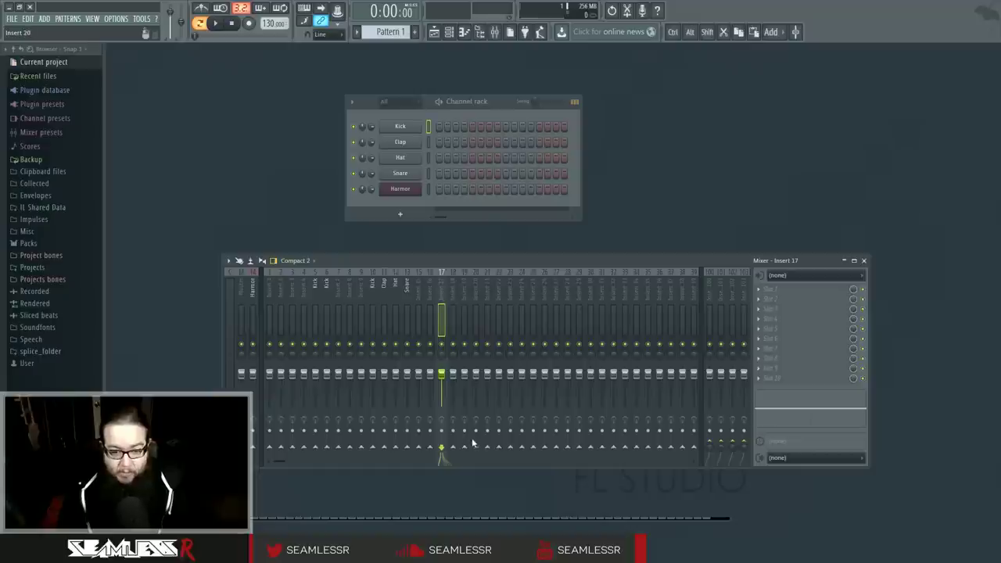
pyautogui.rightClick(469, 452)
pyautogui.click(452, 313)
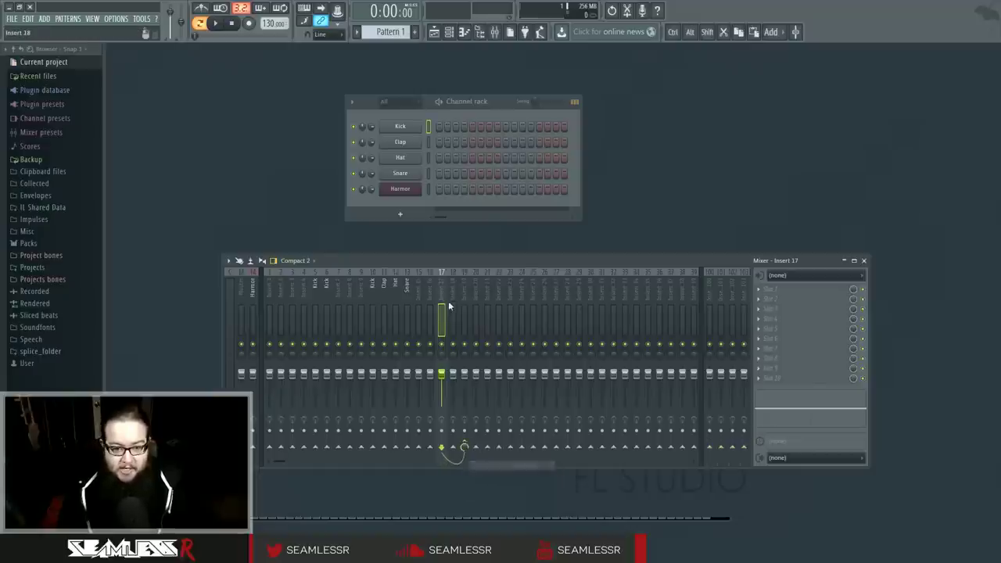
pyautogui.rightClick(461, 442)
pyautogui.click(493, 458)
pyautogui.click(441, 309)
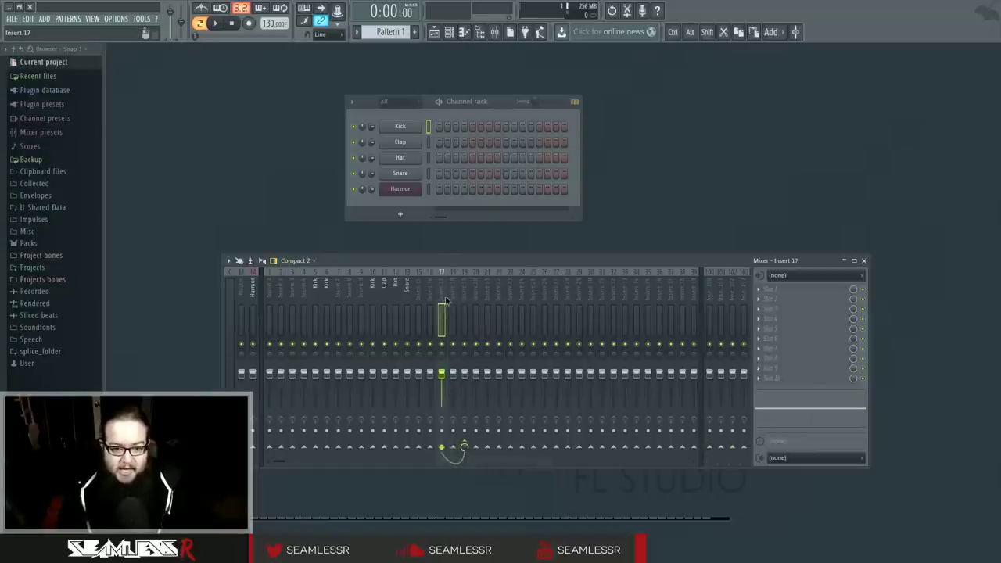
pyautogui.click(452, 300)
pyautogui.click(463, 300)
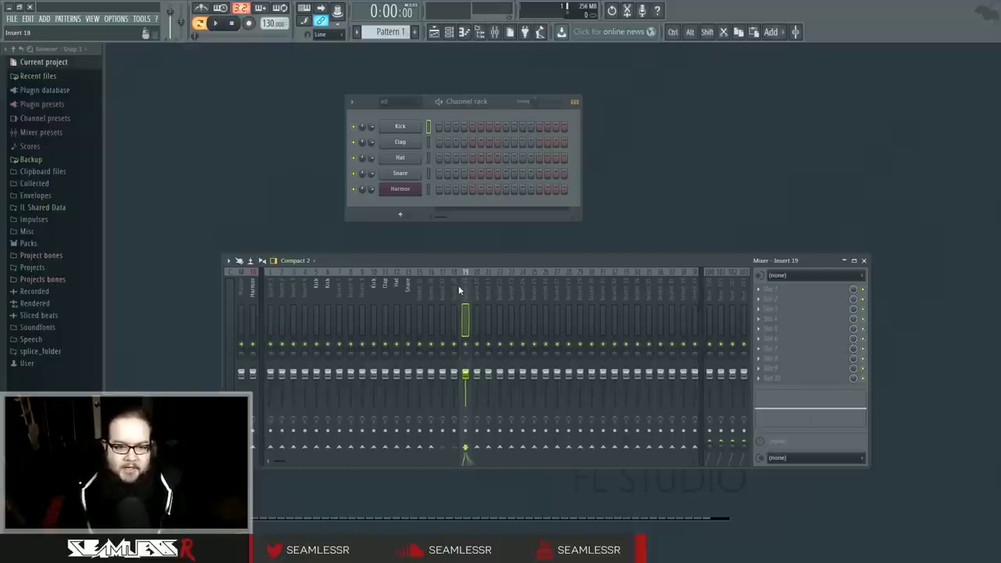
# Enlarge the mixer window to fill the workspace and show the extra per-track controls, including the left/right channel swap.
pyautogui.moveTo(442, 272)
pyautogui.mouseDown()
pyautogui.moveTo(432, 324)
pyautogui.moveTo(433, 272)
pyautogui.mouseUp()
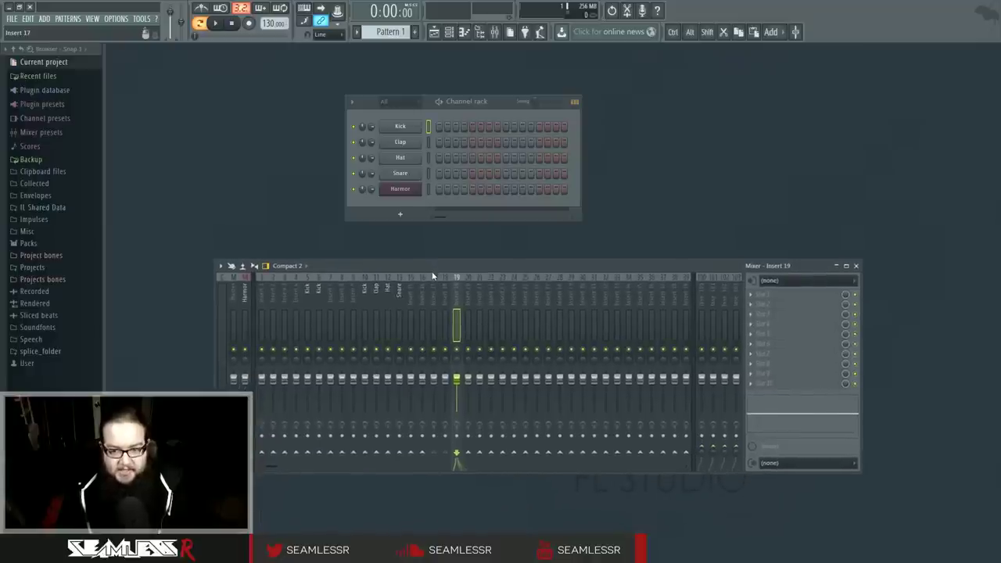
pyautogui.moveTo(864, 260); pyautogui.dragTo(968, 58)
pyautogui.click(957, 61)
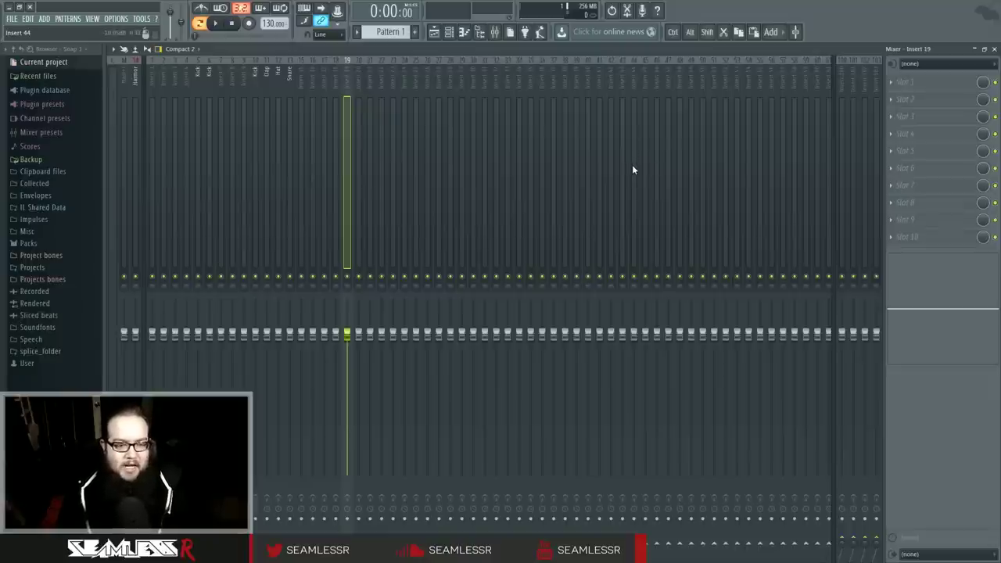
pyautogui.click(143, 48)
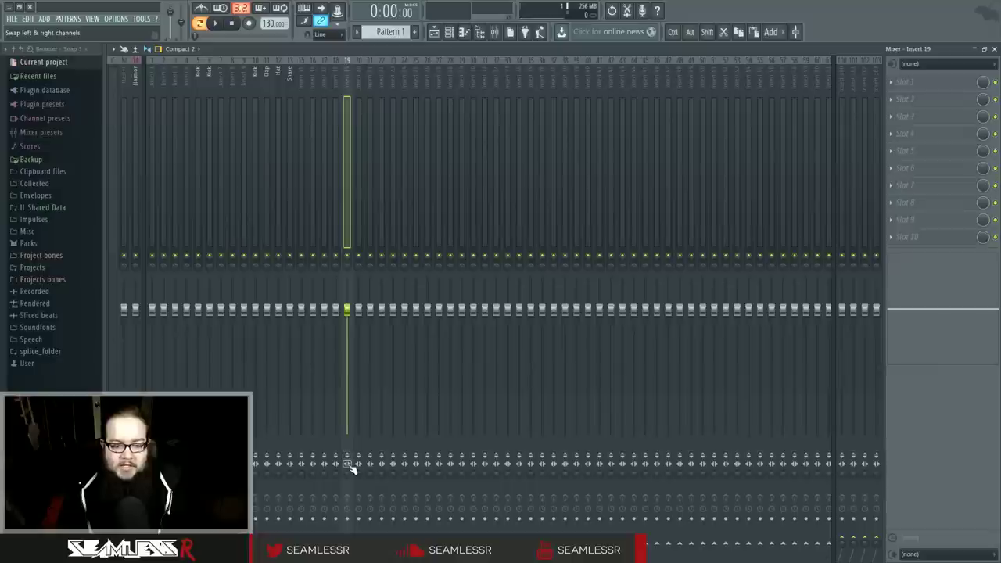
pyautogui.moveTo(349, 478); pyautogui.dragTo(344, 473)
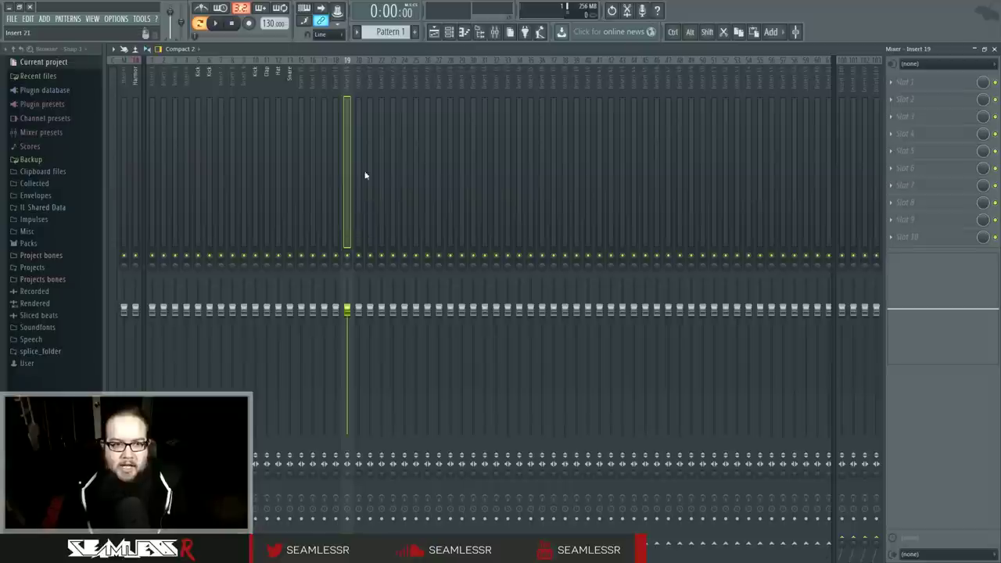
# Switch the mixer layout back and forth between Compact and Compact 2.
pyautogui.click(193, 50)
pyautogui.click(192, 50)
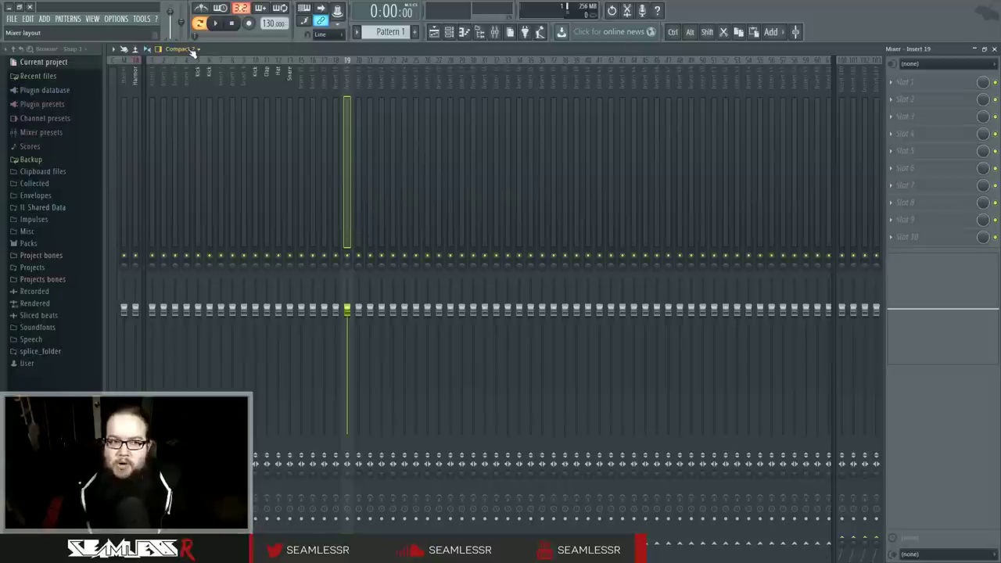
pyautogui.click(192, 50)
pyautogui.click(186, 64)
pyautogui.click(193, 50)
pyautogui.click(192, 50)
pyautogui.click(193, 50)
pyautogui.click(196, 59)
pyautogui.click(196, 59)
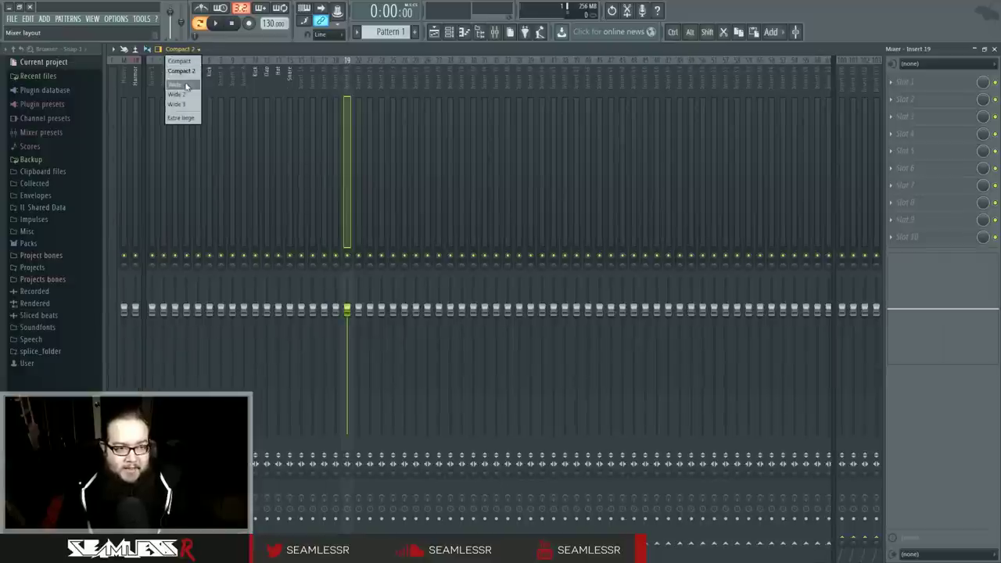
pyautogui.click(194, 70)
pyautogui.click(191, 61)
pyautogui.click(187, 62)
# Try the Wide 3 and Extra large mixer layouts and look through the insert tracks.
pyautogui.click(191, 50)
pyautogui.click(186, 104)
pyautogui.click(188, 50)
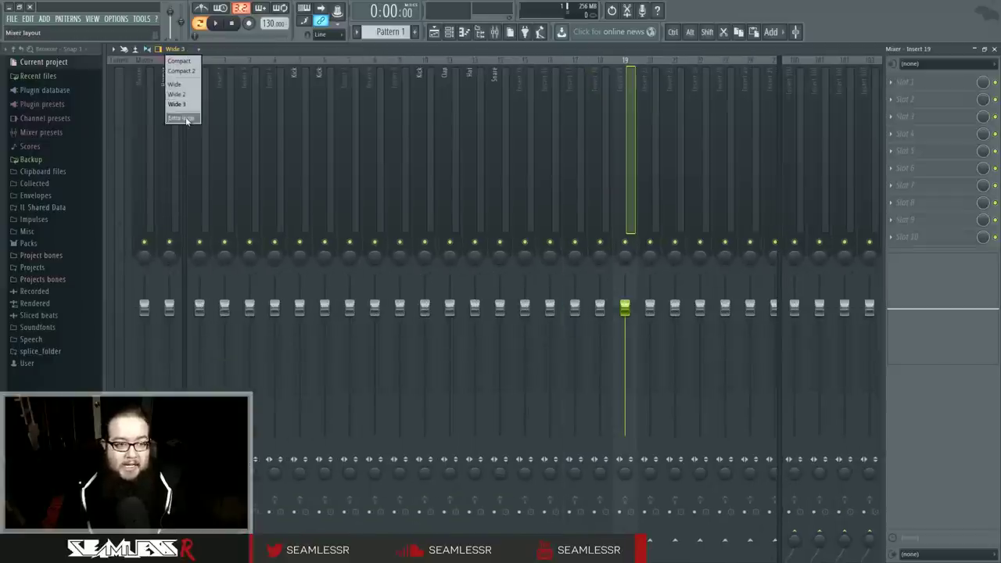
pyautogui.click(185, 118)
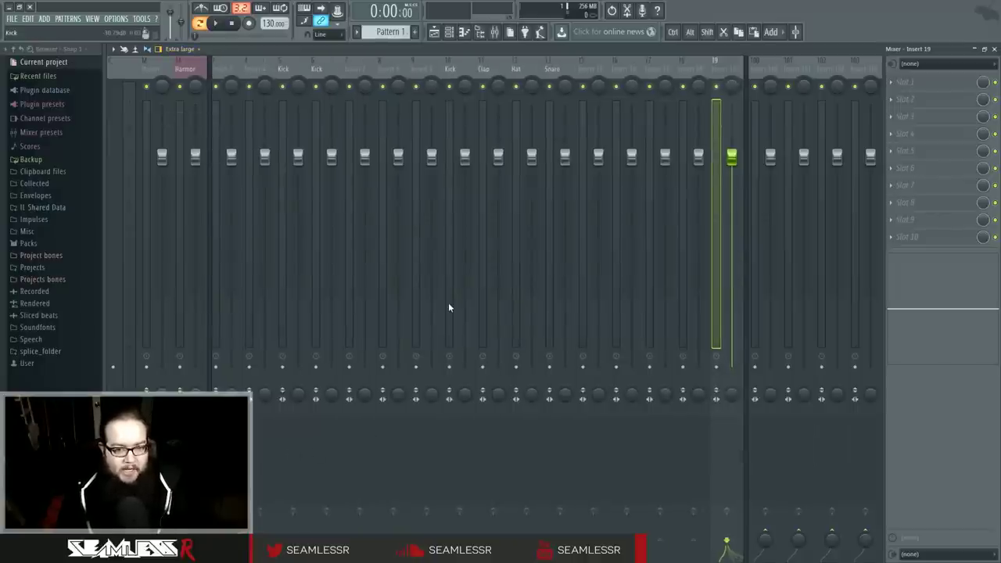
pyautogui.scroll(-5, 429, 457)
pyautogui.scroll(8, 429, 456)
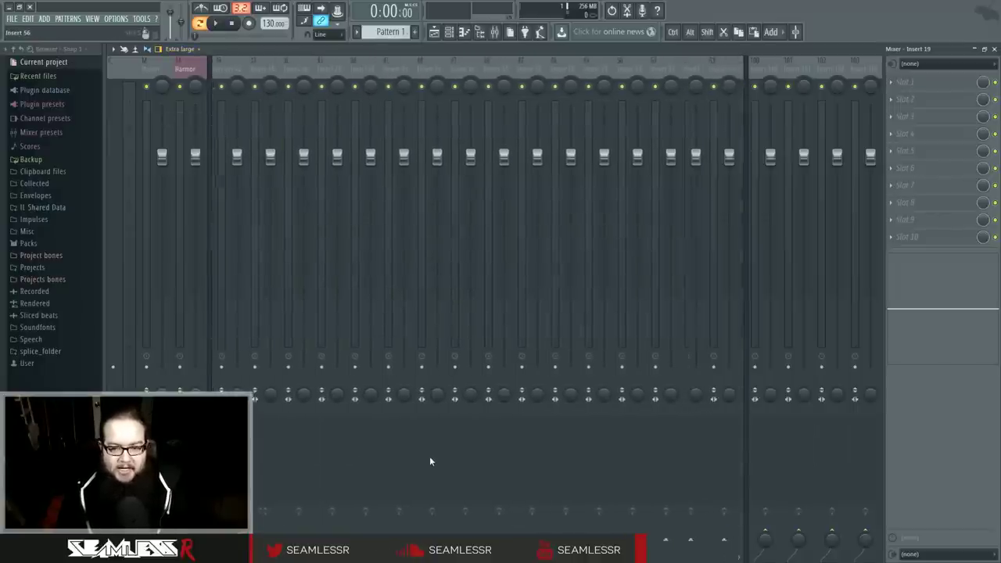
pyautogui.scroll(-3, 432, 465)
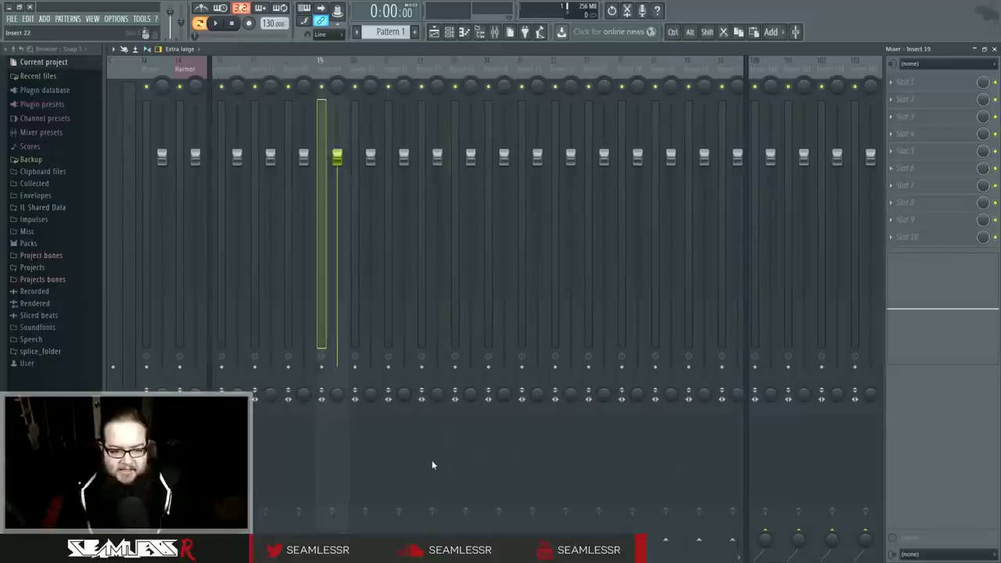
pyautogui.scroll(4, 271, 443)
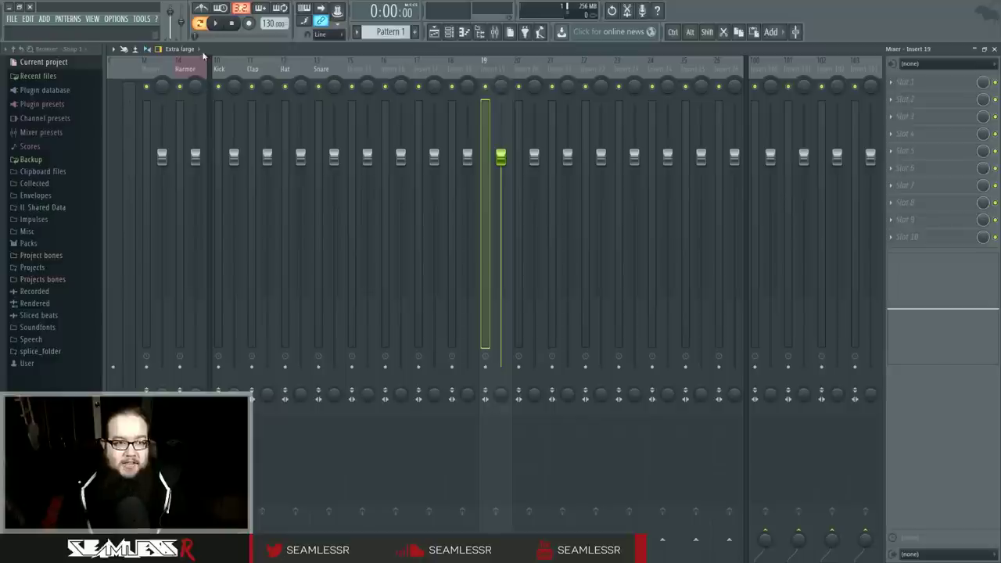
# Hide the mixer's effect slot section, look over the tracks, and show the section again.
pyautogui.click(159, 49)
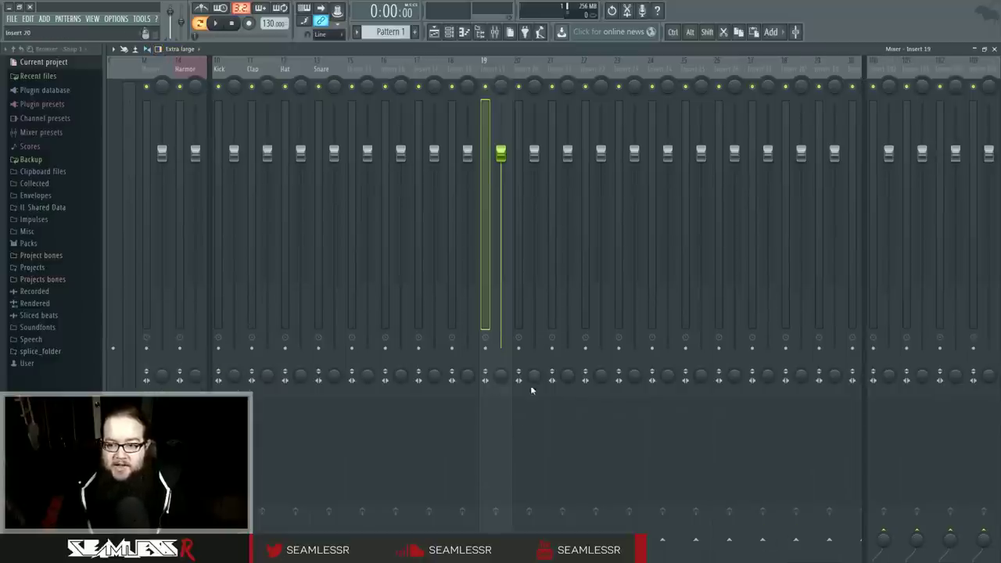
pyautogui.scroll(5, 440, 429)
pyautogui.scroll(-5, 439, 428)
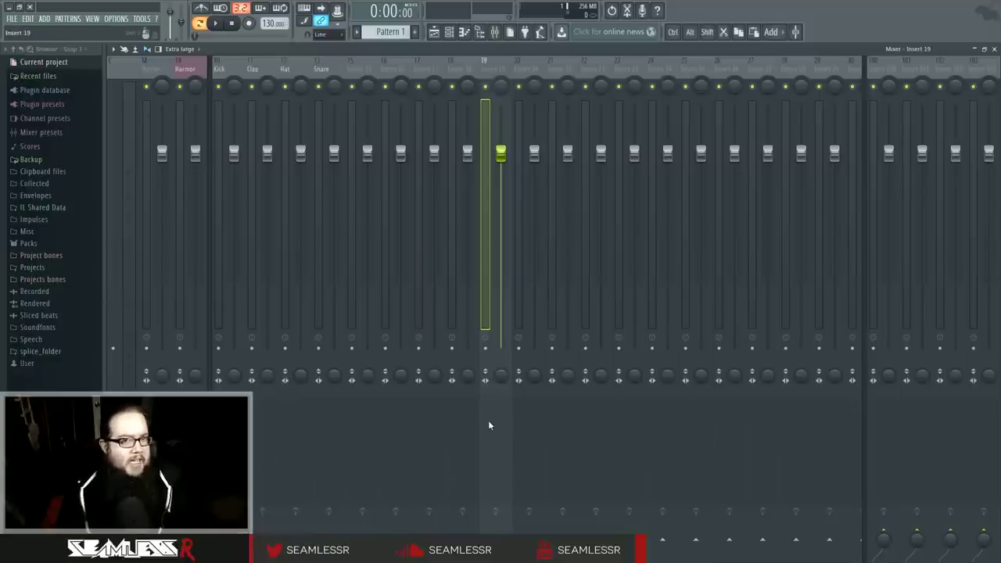
pyautogui.click(159, 49)
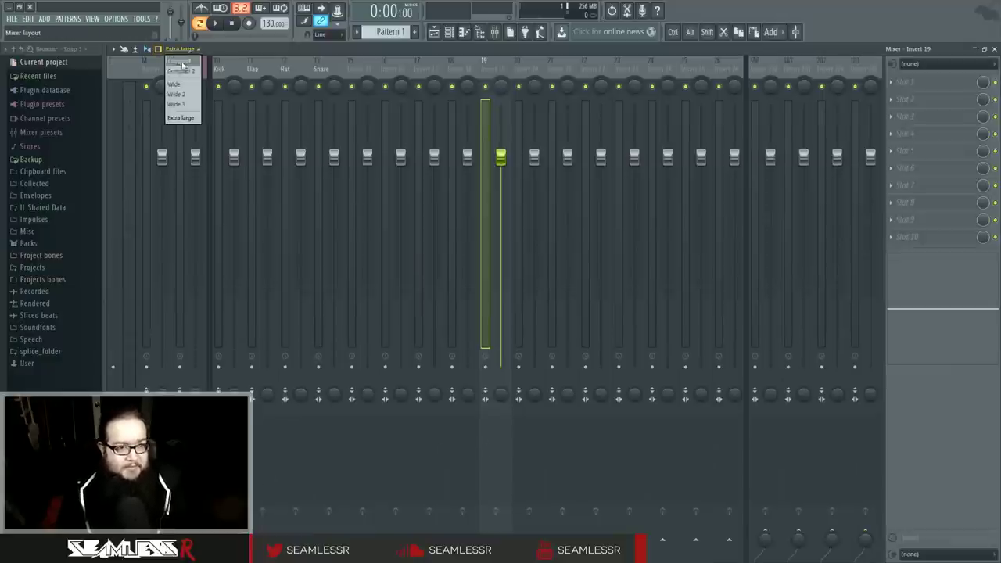
# Set the mixer layout to Compact and shrink the mixer window so the whole channel rack is uncovered.
pyautogui.click(187, 69)
pyautogui.doubleClick(594, 48)
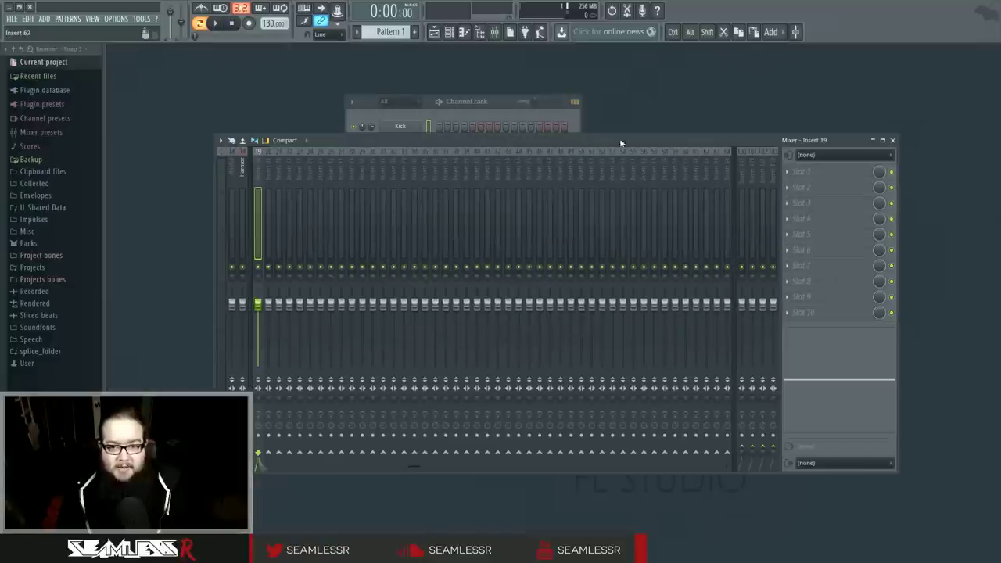
pyautogui.moveTo(898, 135); pyautogui.dragTo(908, 233)
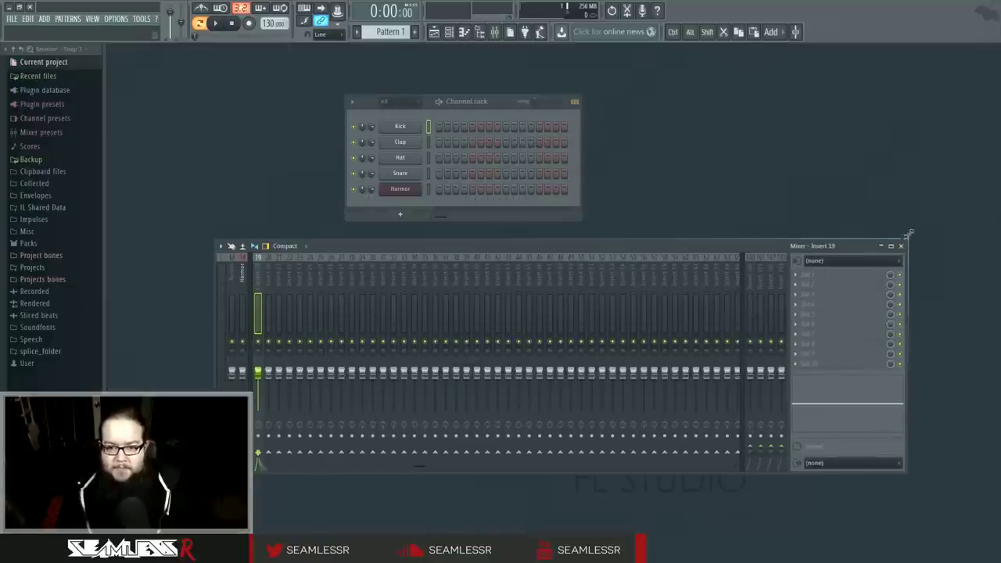
# Open and close the Harmor instrument to bring up its mixer track, and dock that track to the middle section.
pyautogui.click(414, 191)
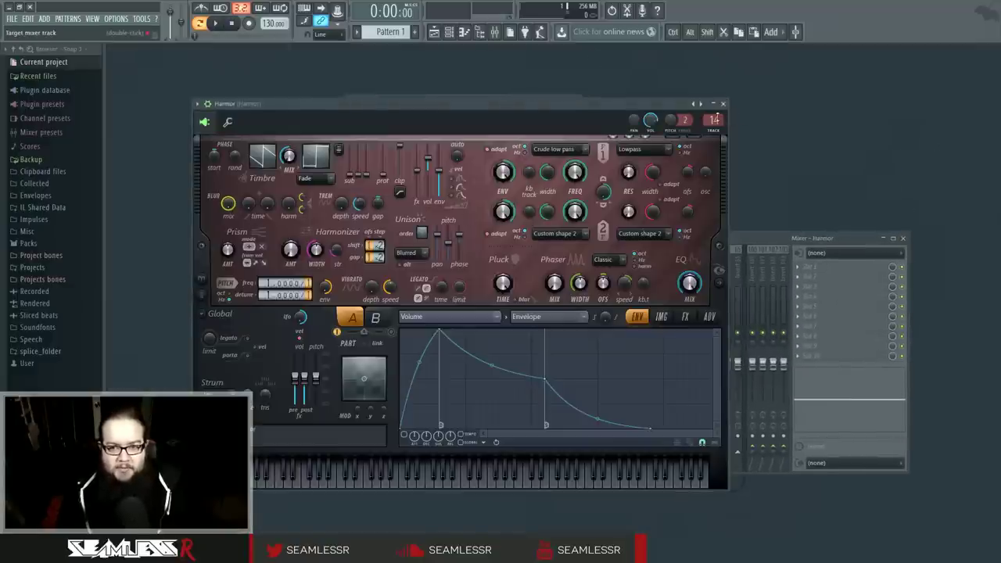
pyautogui.click(723, 103)
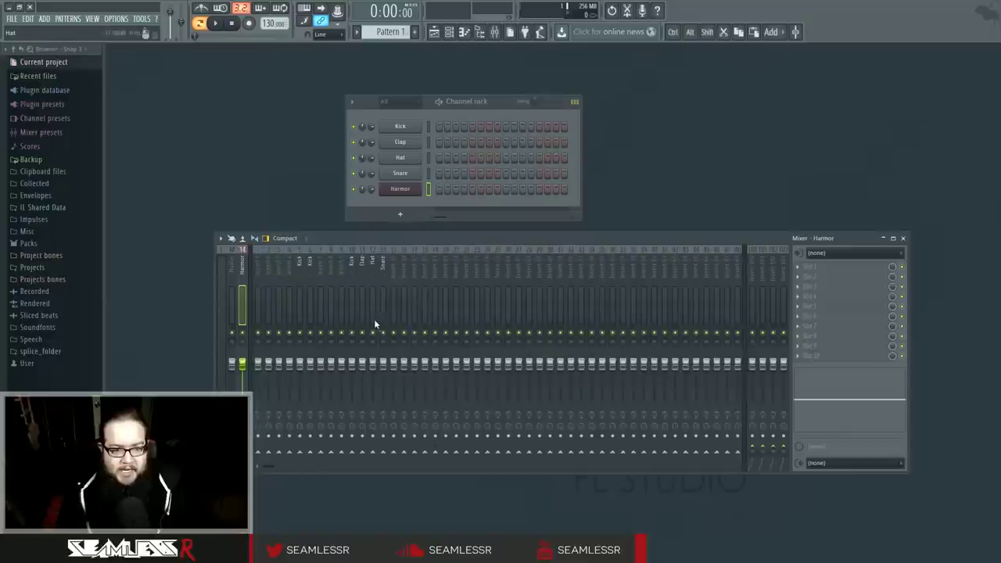
pyautogui.rightClick(242, 262)
pyautogui.moveTo(313, 406)
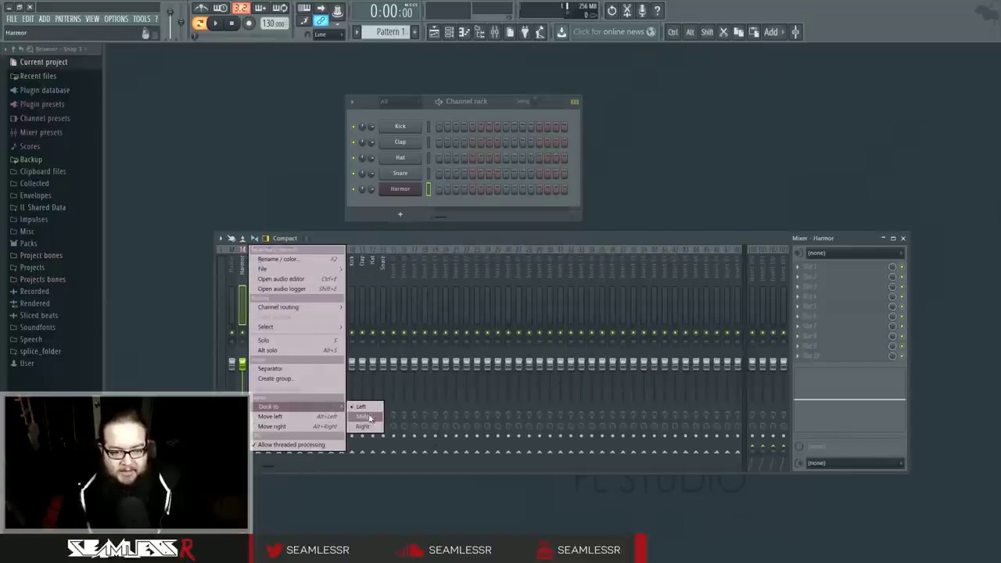
pyautogui.click(363, 415)
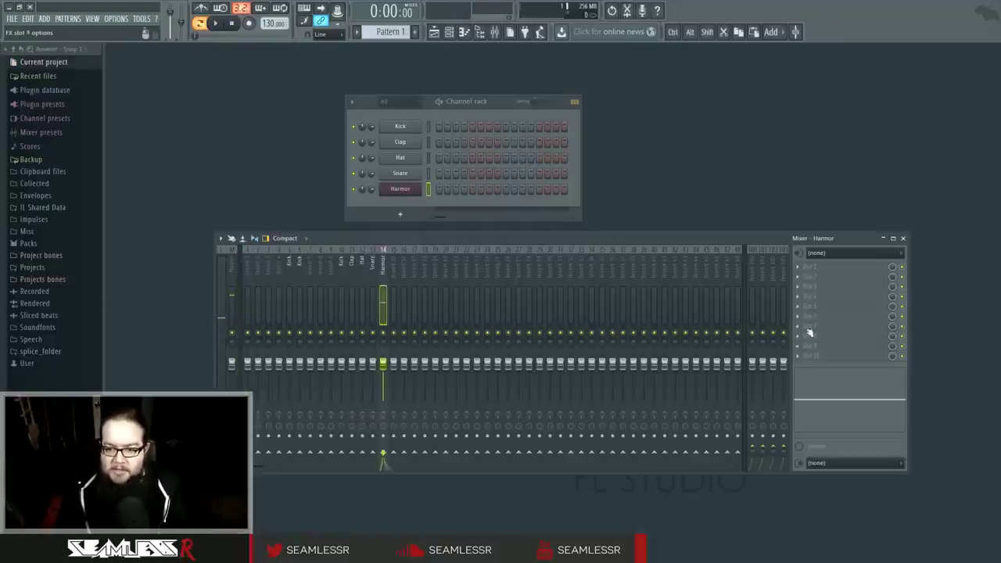
# Examine the plugin choices for effect slot 1 of the Harmor mixer track.
pyautogui.click(804, 271)
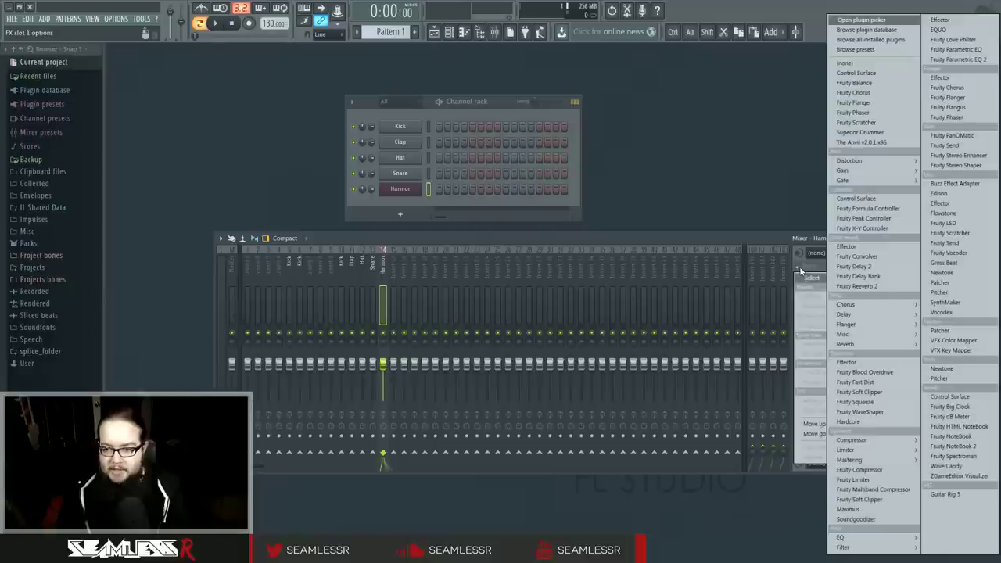
pyautogui.click(773, 236)
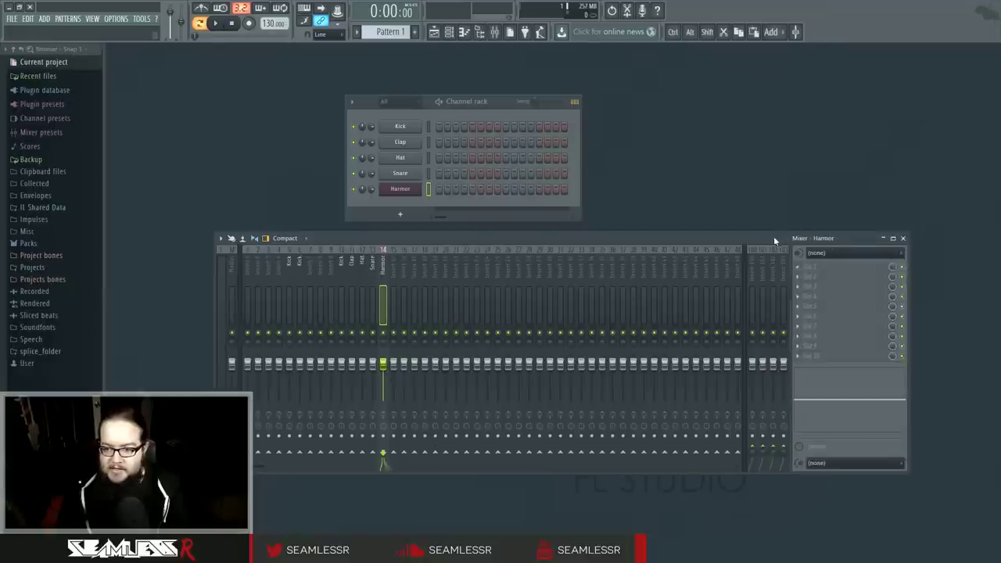
# Load Fruity Reeverb 2 into effect slot 1 of the Harmor mixer track and move its window over the channel rack.
pyautogui.click(667, 257)
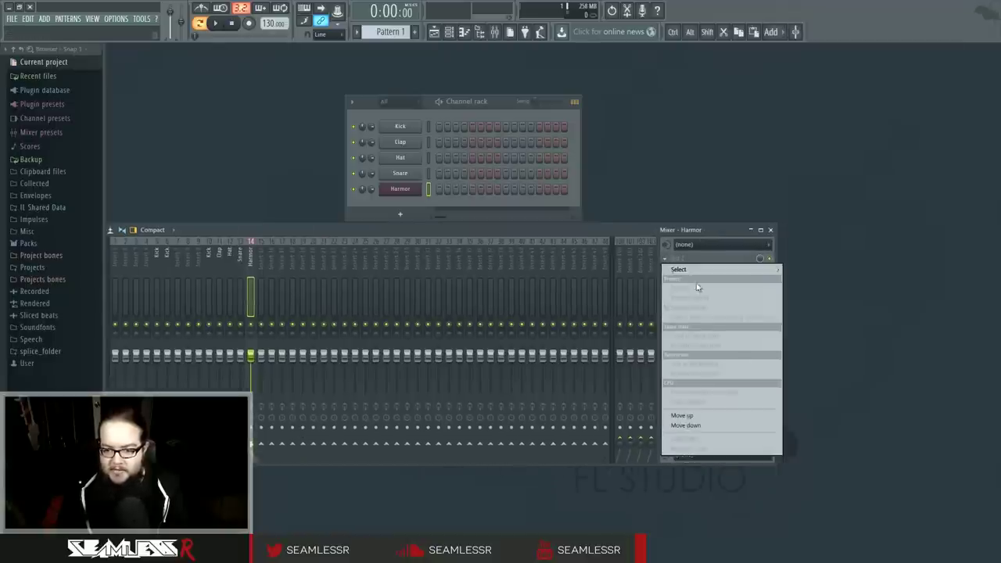
pyautogui.moveTo(696, 269)
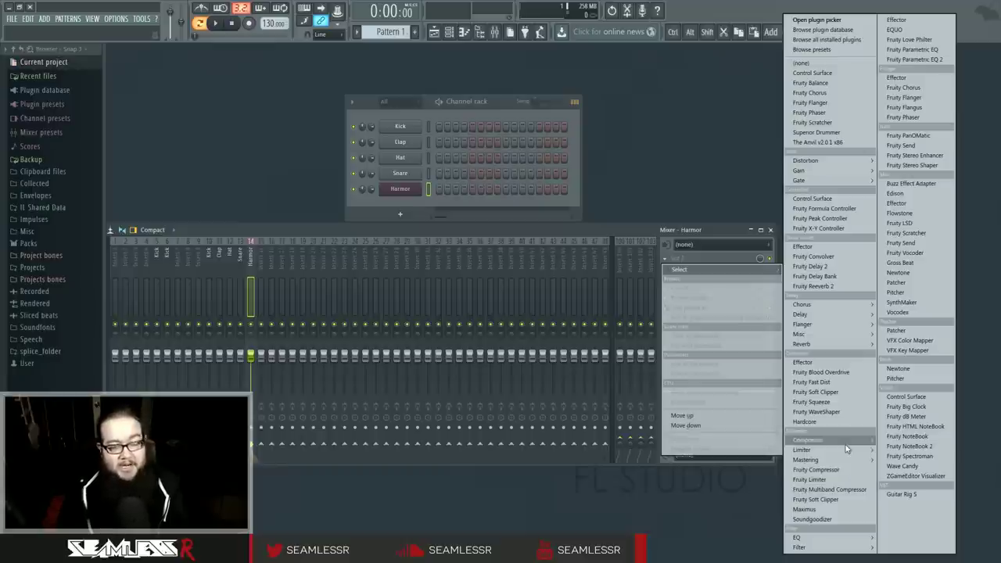
pyautogui.moveTo(845, 442)
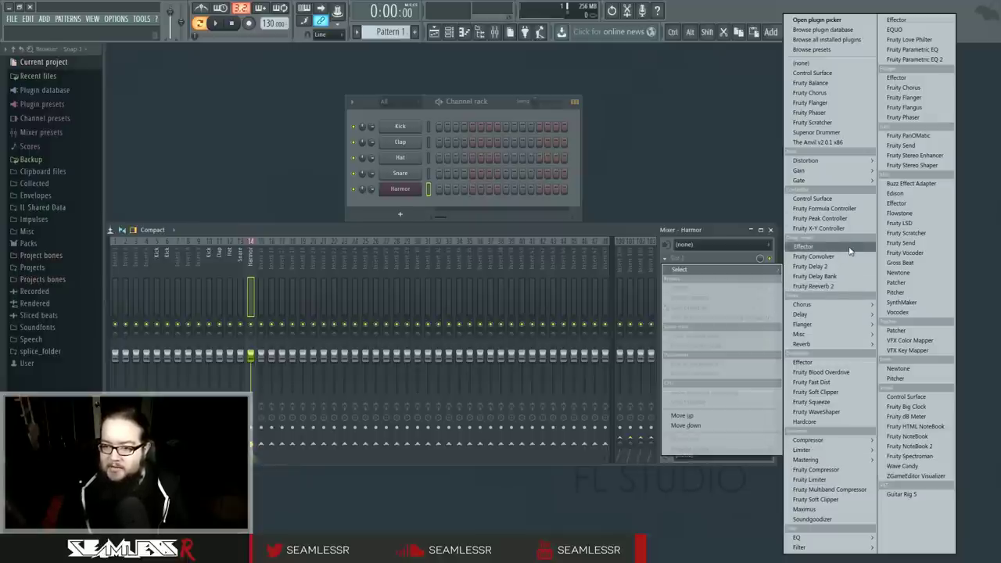
pyautogui.click(847, 285)
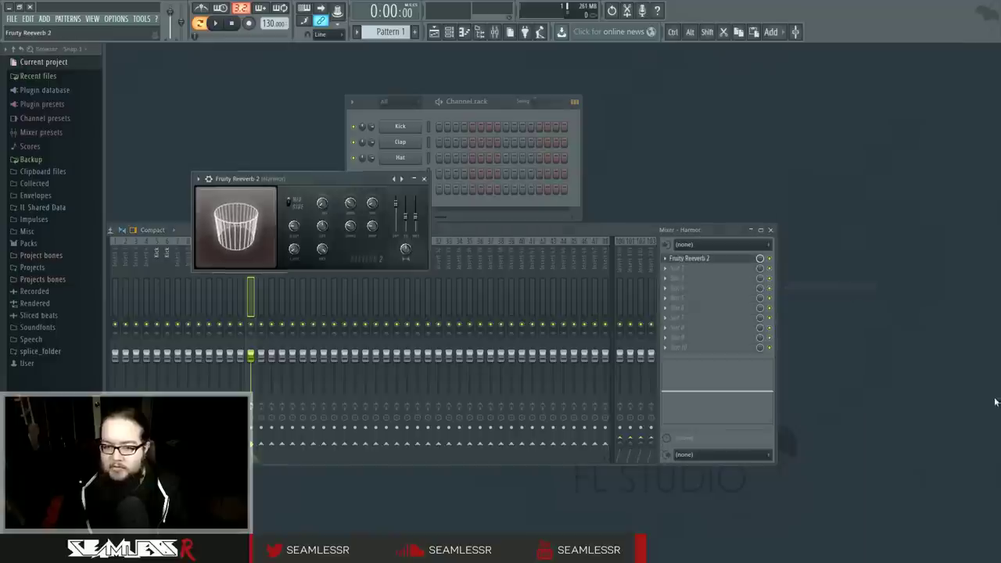
pyautogui.moveTo(360, 179); pyautogui.dragTo(536, 179)
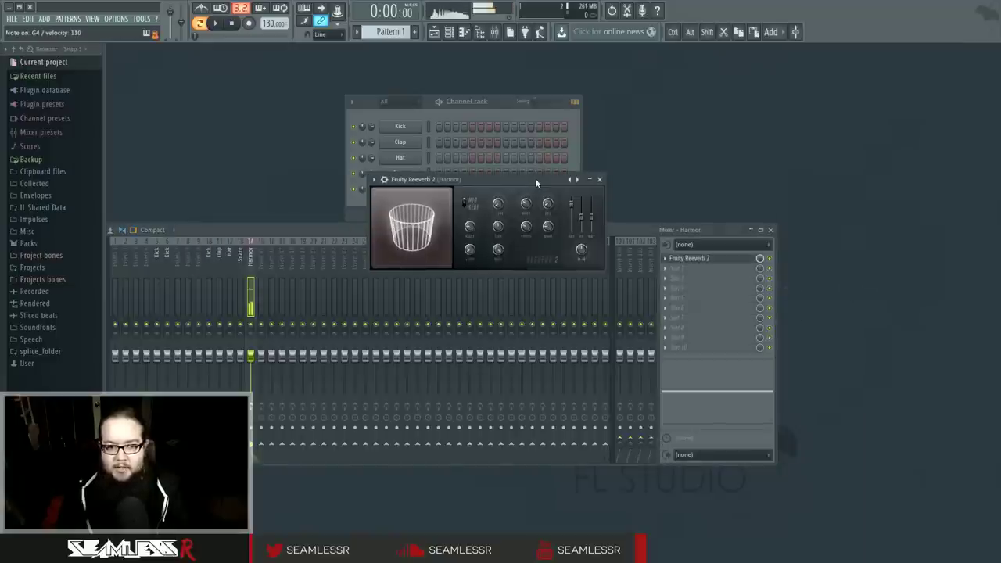
# Load Fruity Parametric EQ 2 into effect slot 2 of the Harmor track, reposition its window, and toggle the editor from its slot.
pyautogui.click(668, 275)
pyautogui.moveTo(829, 538)
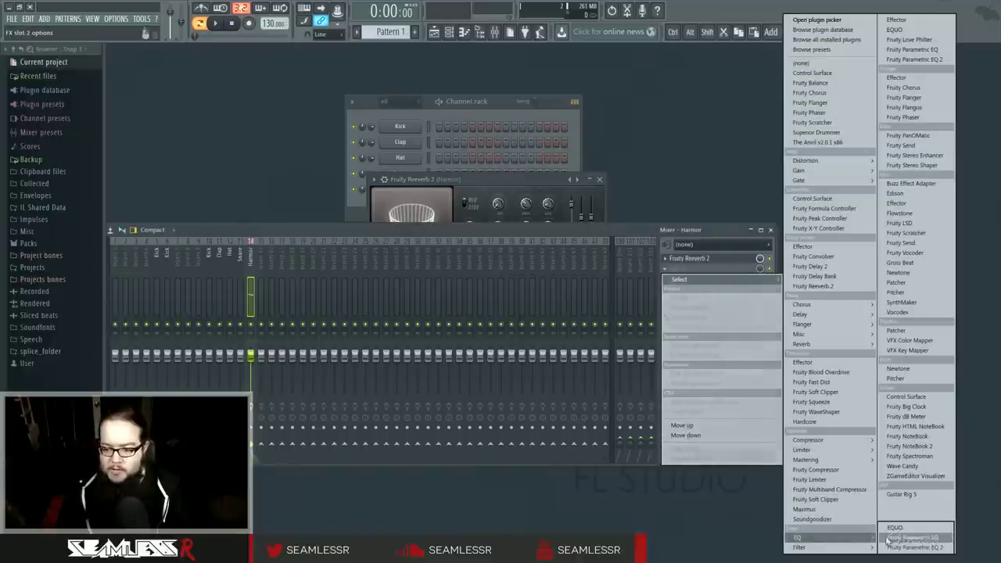
pyautogui.click(900, 539)
pyautogui.moveTo(383, 301); pyautogui.dragTo(367, 276)
pyautogui.click(703, 268)
pyautogui.click(714, 270)
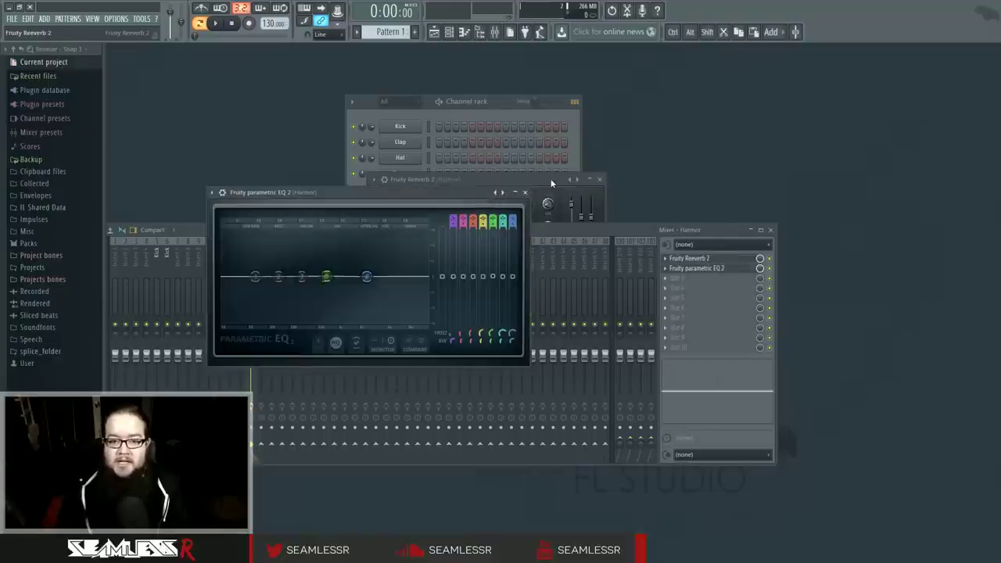
# Move Fruity Parametric EQ 2 above Fruity Reeverb 2 in the Harmor effect slots, and restore the original order.
pyautogui.click(718, 258)
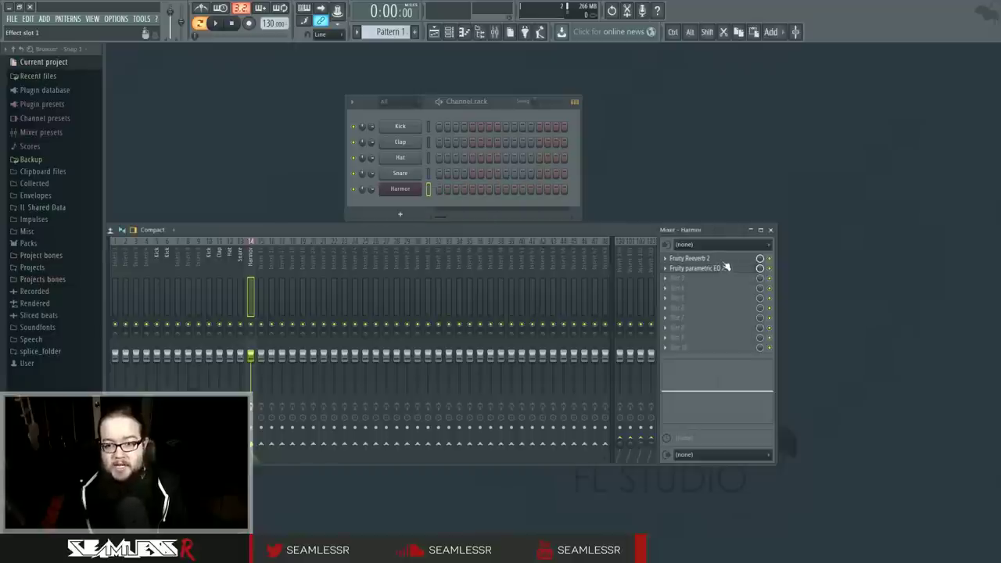
pyautogui.click(726, 267)
pyautogui.moveTo(726, 268); pyautogui.dragTo(727, 264)
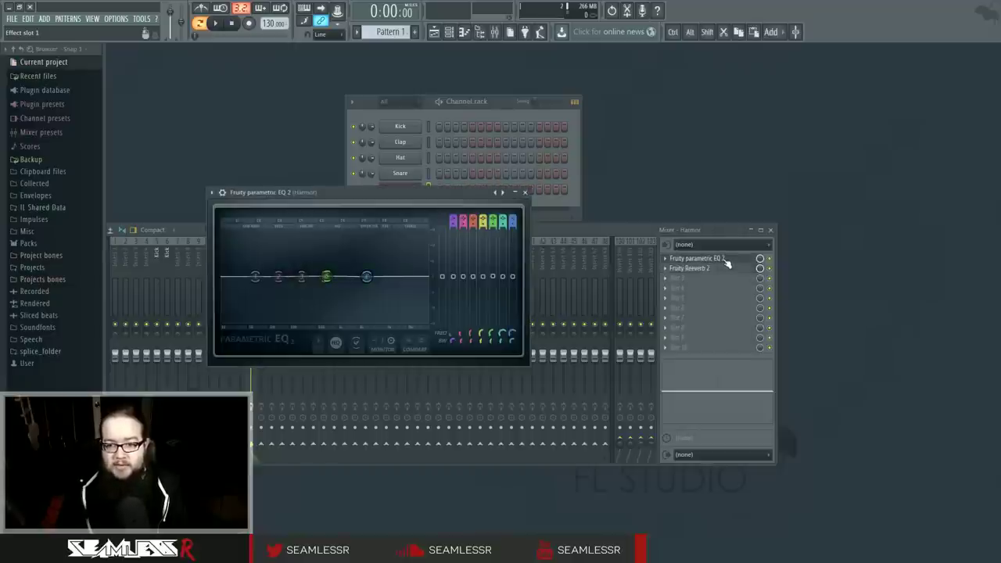
pyautogui.click(727, 268)
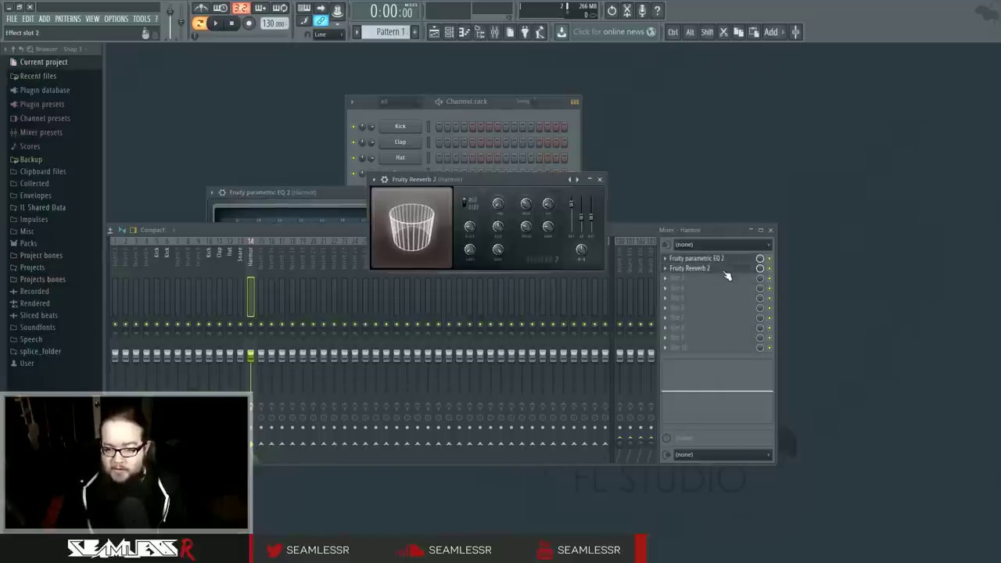
pyautogui.moveTo(731, 270); pyautogui.dragTo(732, 262)
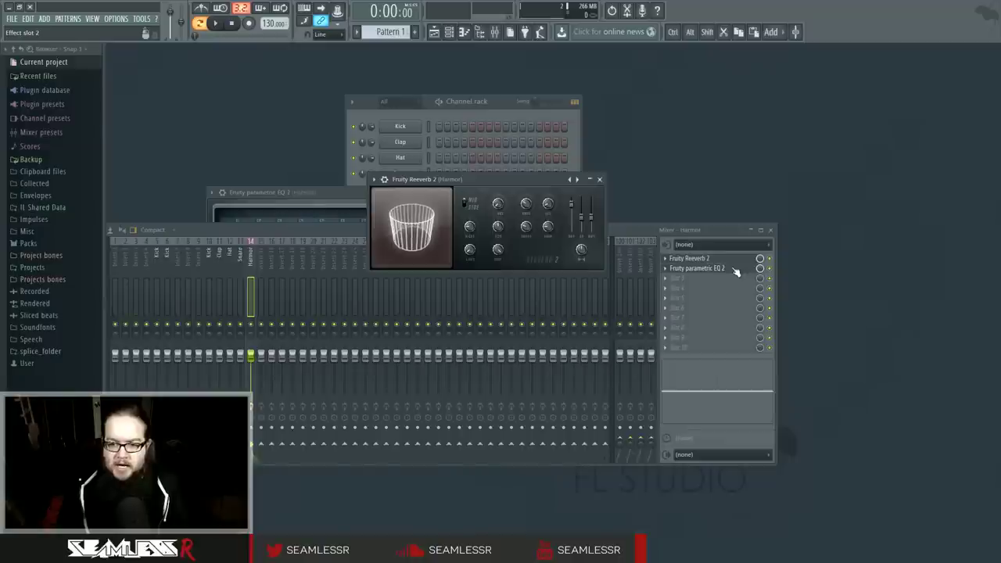
# Toggle the editors of both Harmor effects from their slots, and reposition the Fruity Reeverb 2 and mixer windows.
pyautogui.click(736, 270)
pyautogui.click(740, 258)
pyautogui.click(700, 260)
pyautogui.click(693, 260)
pyautogui.moveTo(516, 191)
pyautogui.mouseDown()
pyautogui.moveTo(490, 180)
pyautogui.moveTo(510, 173)
pyautogui.mouseUp()
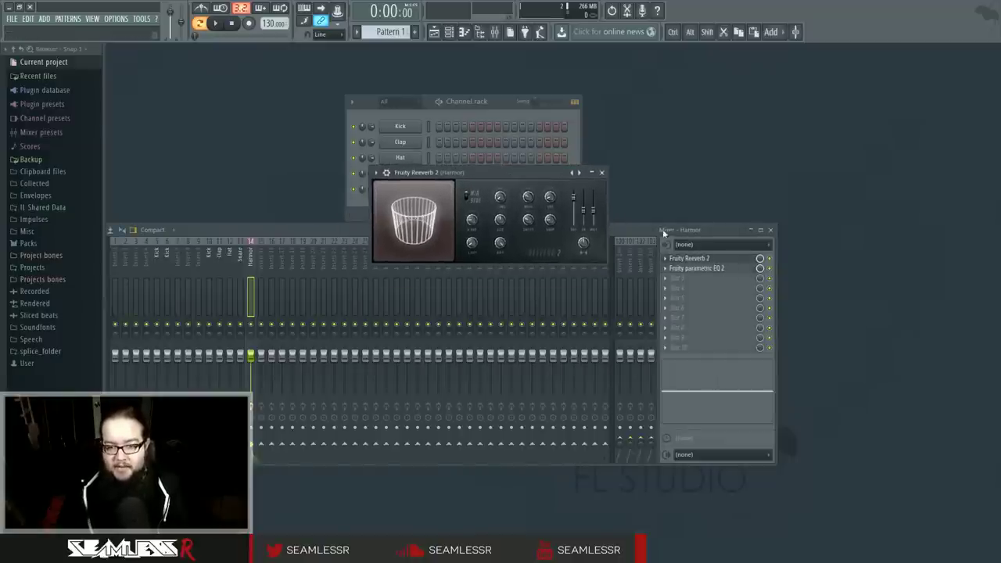
pyautogui.moveTo(663, 233); pyautogui.dragTo(767, 241)
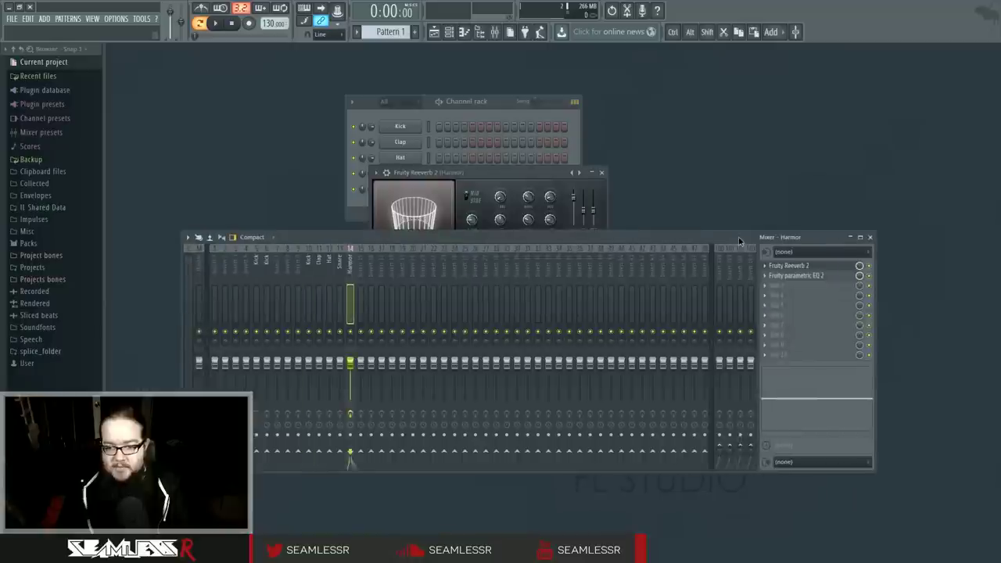
pyautogui.moveTo(482, 183); pyautogui.dragTo(480, 191)
# Open and close the Fruity Reeverb 2 and Fruity Parametric EQ 2 editors from their effect slots.
pyautogui.click(805, 267)
pyautogui.click(812, 267)
pyautogui.click(828, 277)
pyautogui.click(832, 278)
pyautogui.click(829, 277)
pyautogui.click(832, 277)
pyautogui.moveTo(825, 282)
pyautogui.mouseDown()
pyautogui.moveTo(825, 341)
pyautogui.moveTo(826, 279)
pyautogui.mouseUp()
# Examine the slot options of Fruity Parametric EQ 2 and the plugin choices for effect slot 3.
pyautogui.click(768, 277)
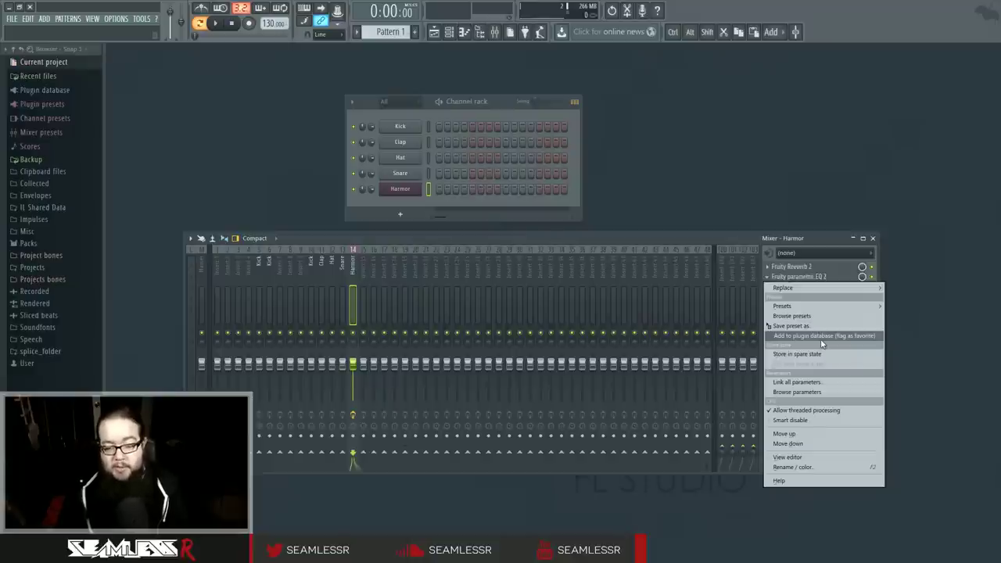
pyautogui.click(741, 235)
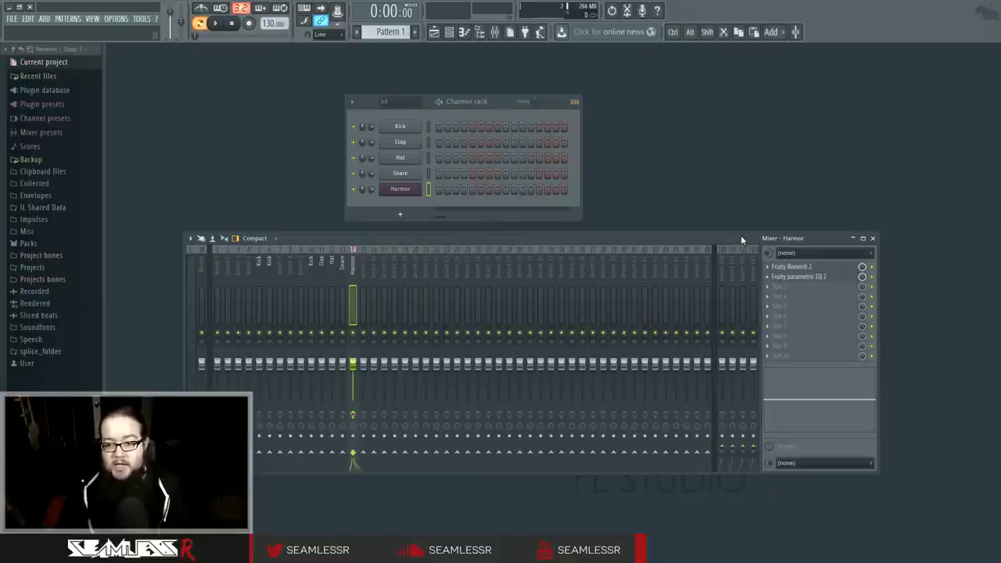
pyautogui.click(778, 286)
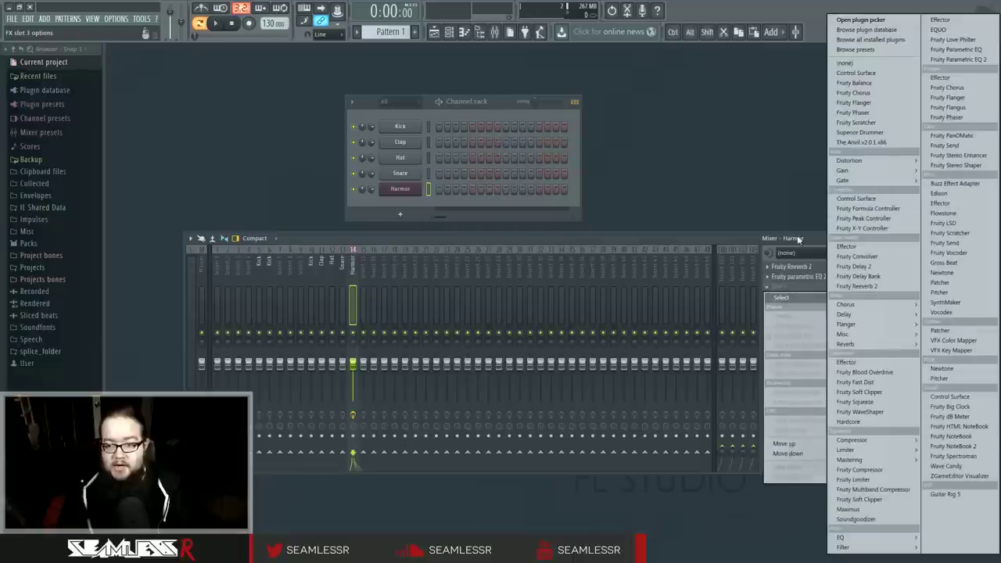
pyautogui.press('Escape')
# Open the Fruity Reeverb 2 editor, look over its preset list without choosing one, and close the editor.
pyautogui.click(813, 267)
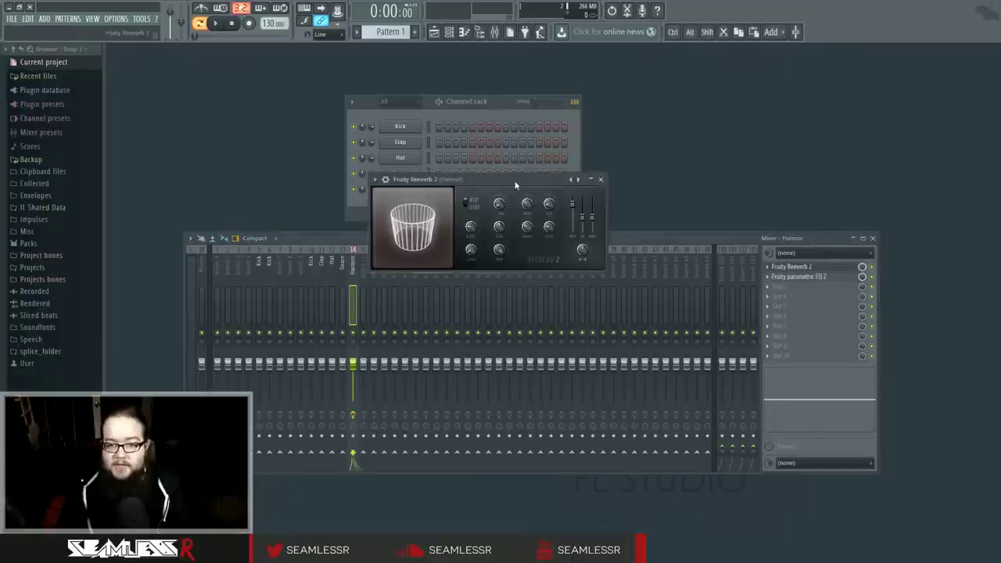
pyautogui.moveTo(515, 180); pyautogui.dragTo(561, 239)
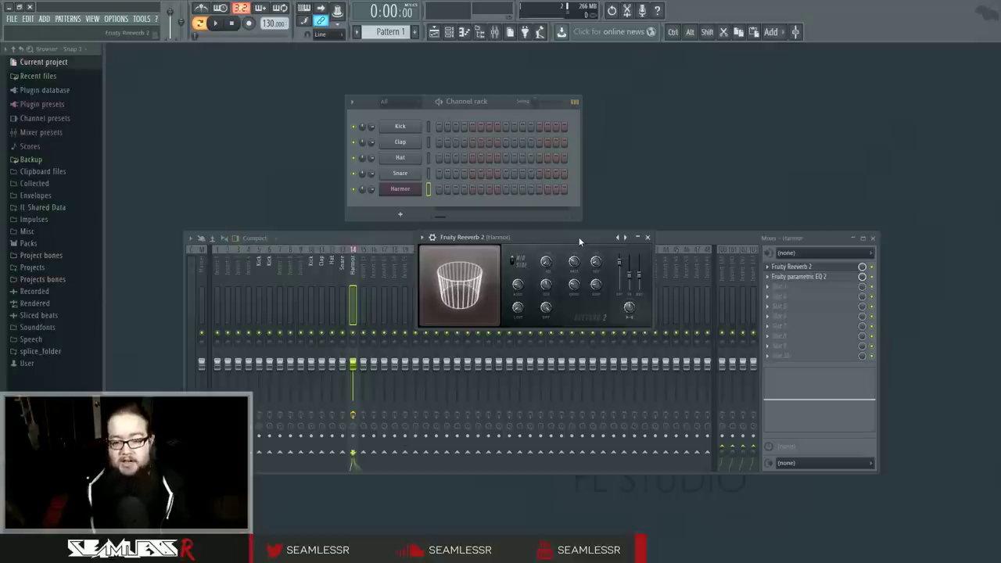
pyautogui.rightClick(613, 238)
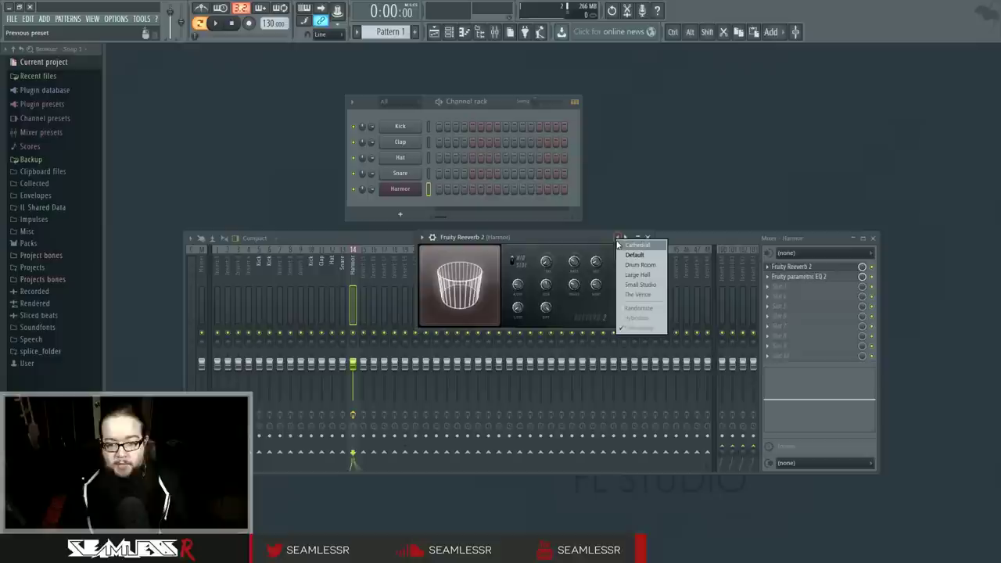
pyautogui.click(599, 239)
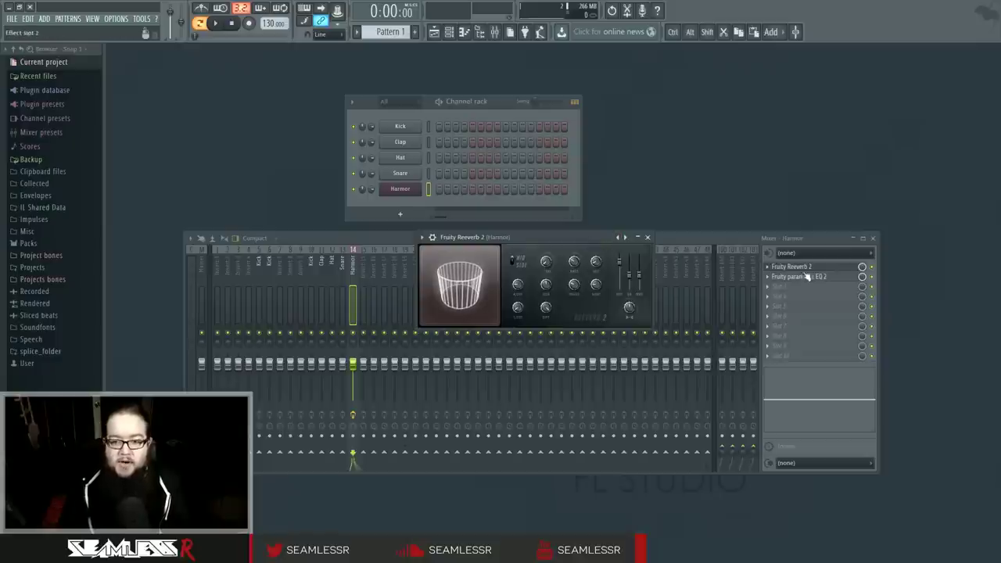
pyautogui.moveTo(554, 246); pyautogui.dragTo(569, 251)
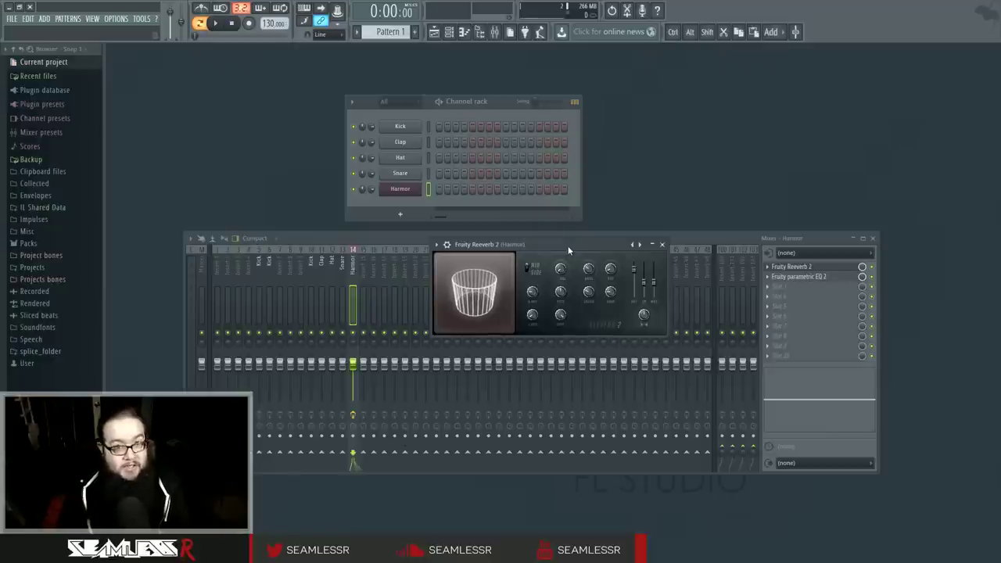
pyautogui.click(661, 245)
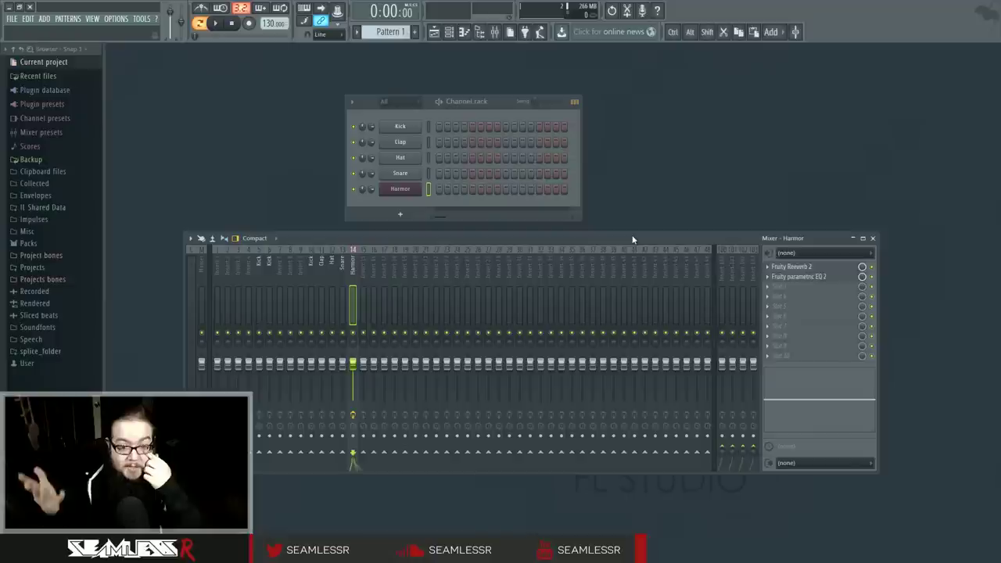
# Select a few single mixer tracks, including Insert 20, and select inserts 21 to 32 together.
pyautogui.click(402, 268)
pyautogui.click(373, 268)
pyautogui.click(416, 266)
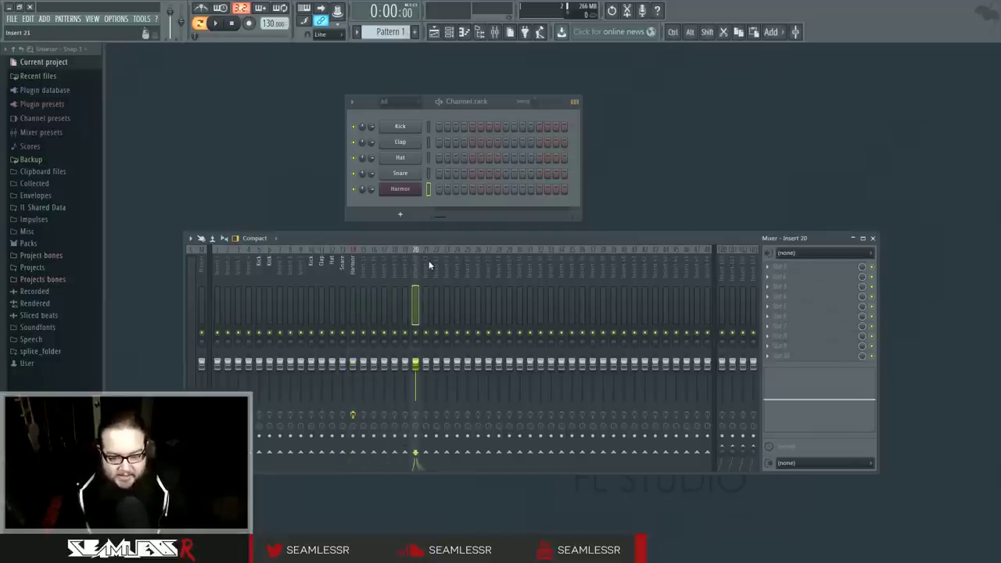
pyautogui.moveTo(421, 271); pyautogui.dragTo(546, 272)
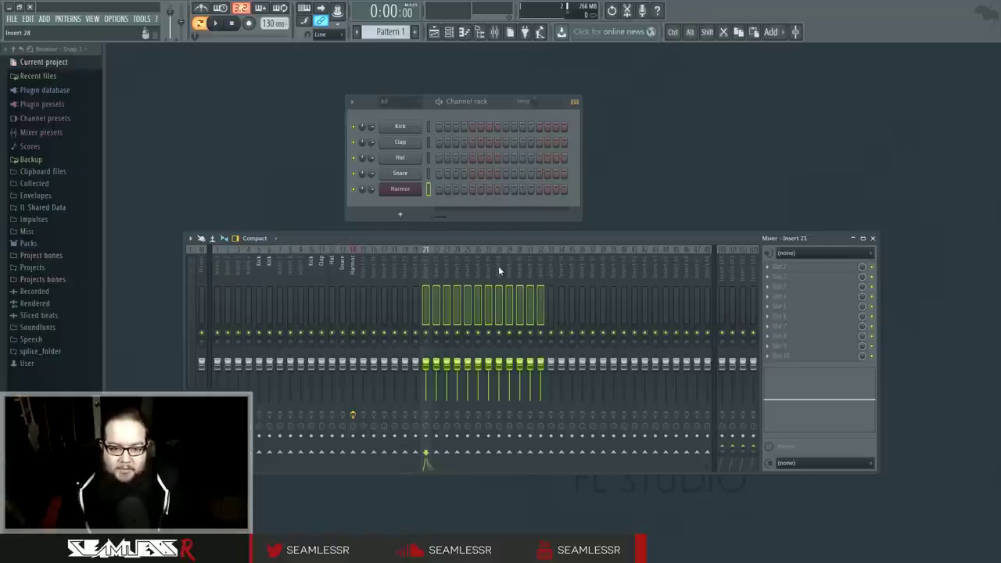
# Look back and forth along the mixer's insert tracks while selecting individual ones between Insert 23 and Insert 28.
pyautogui.scroll(-5, 495, 268)
pyautogui.scroll(4, 495, 268)
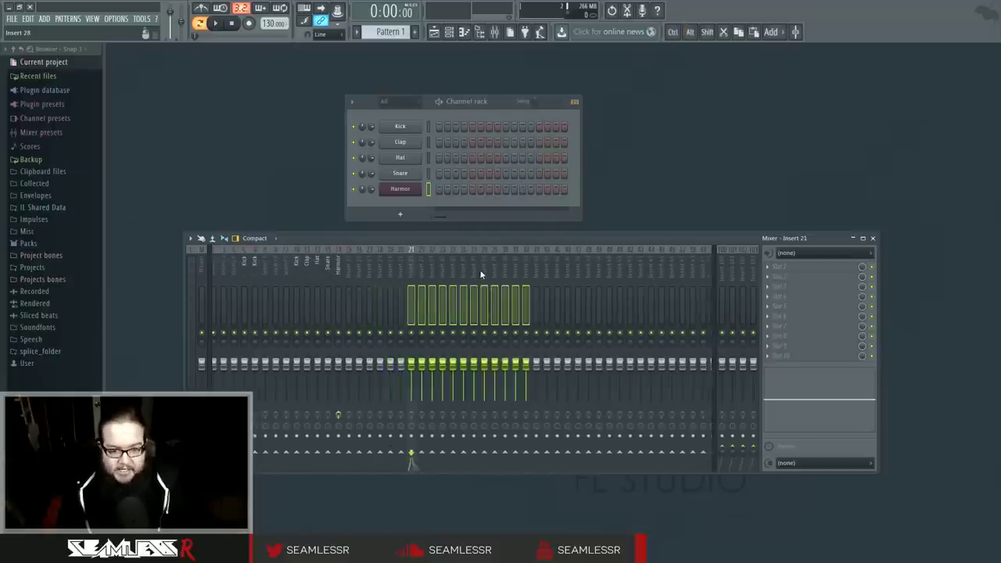
pyautogui.scroll(4, 473, 275)
pyautogui.scroll(-12, 469, 280)
pyautogui.scroll(12, 468, 276)
pyautogui.scroll(-3, 450, 273)
pyautogui.scroll(3, 457, 269)
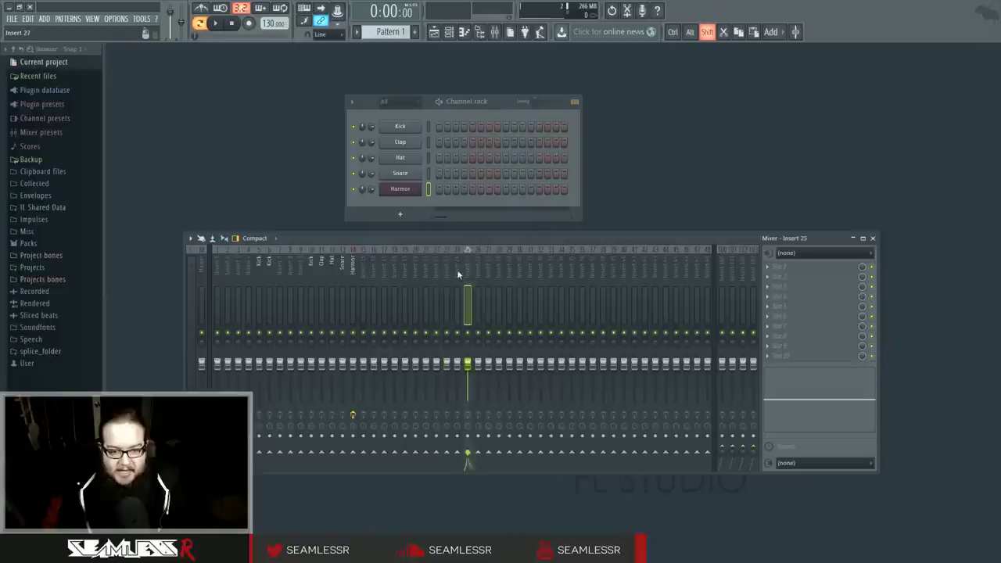
pyautogui.scroll(-4, 457, 269)
pyautogui.scroll(6, 469, 270)
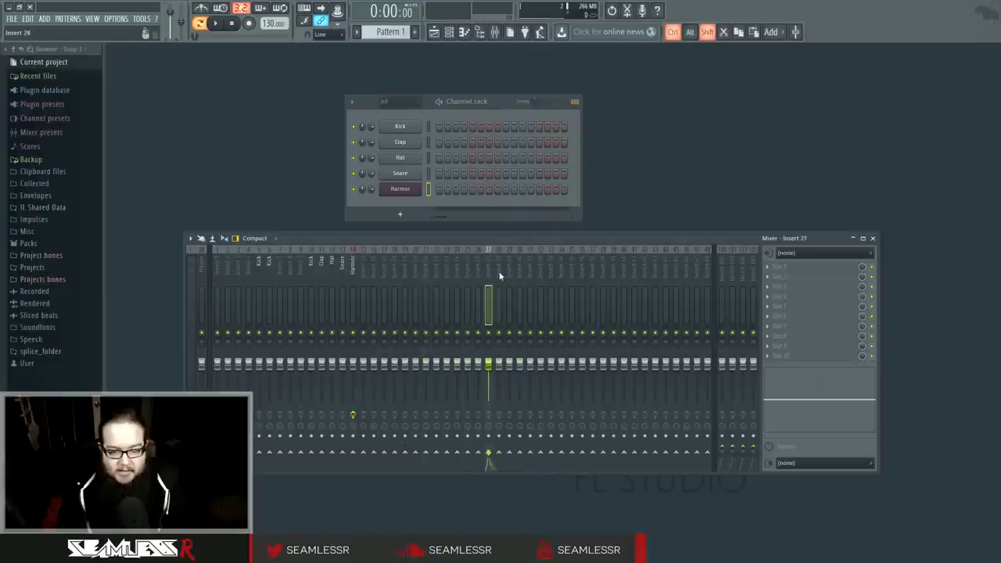
pyautogui.scroll(-7, 447, 271)
pyautogui.scroll(20, 449, 269)
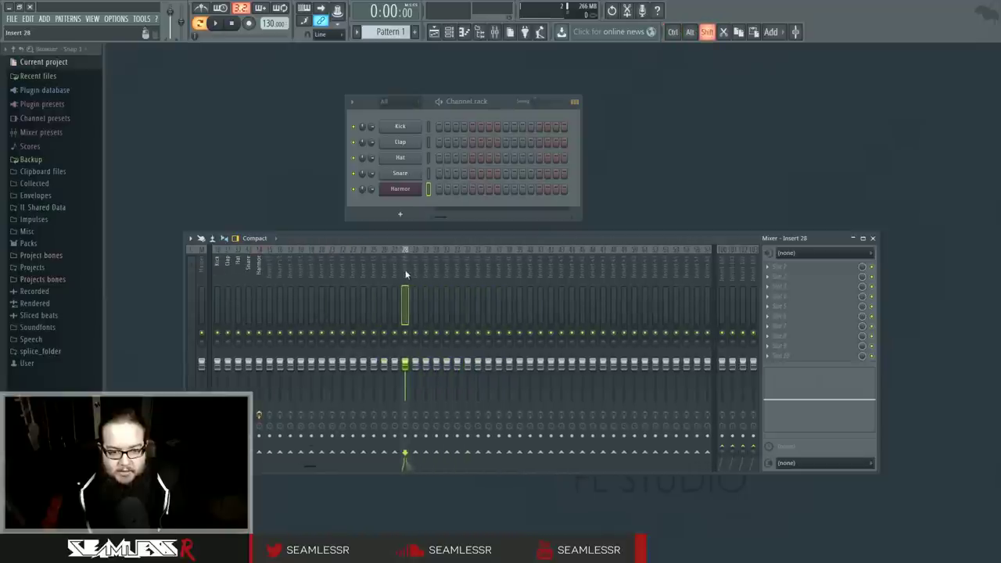
pyautogui.scroll(-20, 367, 268)
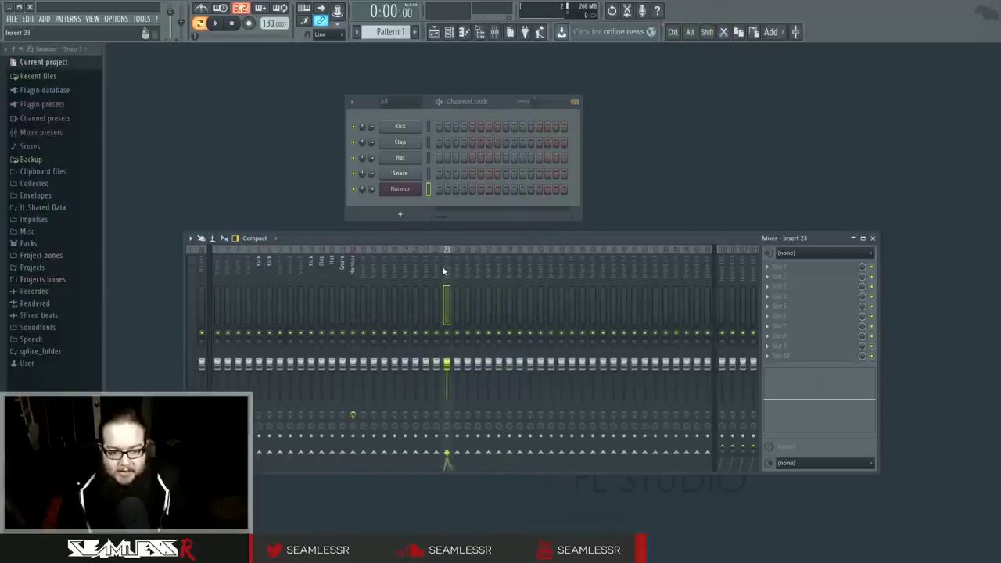
pyautogui.scroll(-4, 469, 272)
pyautogui.scroll(3, 458, 273)
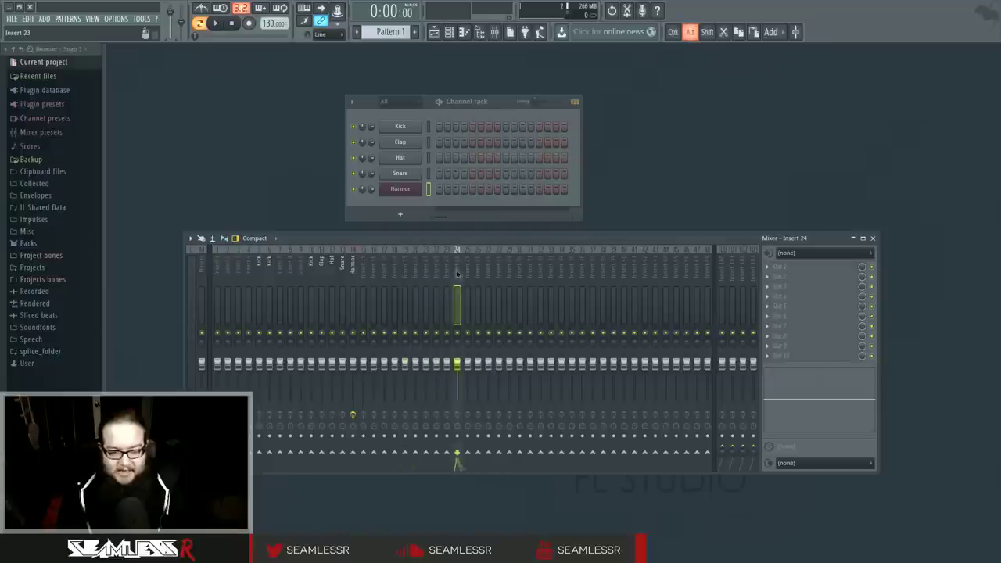
pyautogui.scroll(-3, 457, 273)
pyautogui.scroll(2, 462, 272)
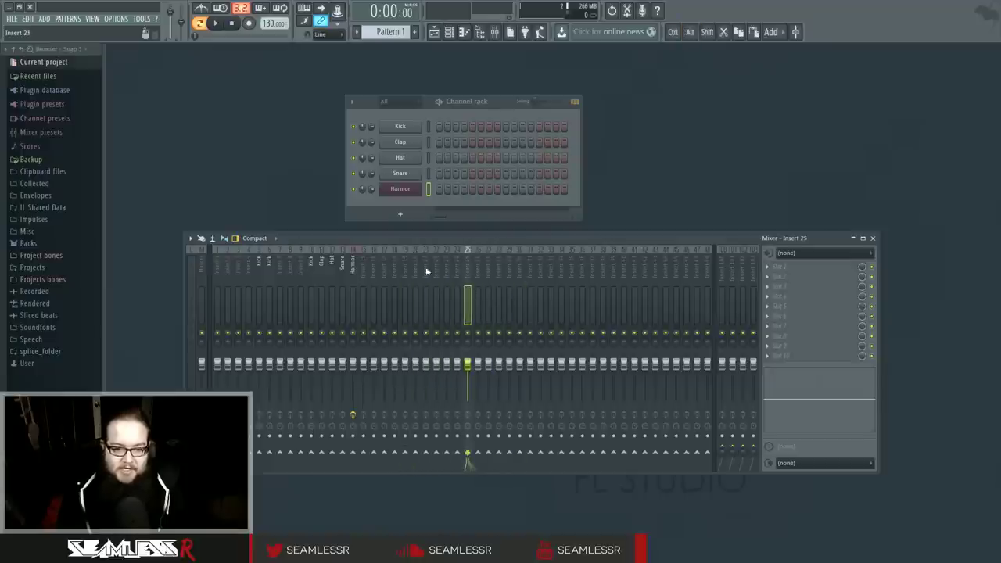
pyautogui.scroll(5, 467, 272)
# Select inserts 20 to 30 together and route them to Insert 31.
pyautogui.moveTo(467, 271); pyautogui.dragTo(522, 270)
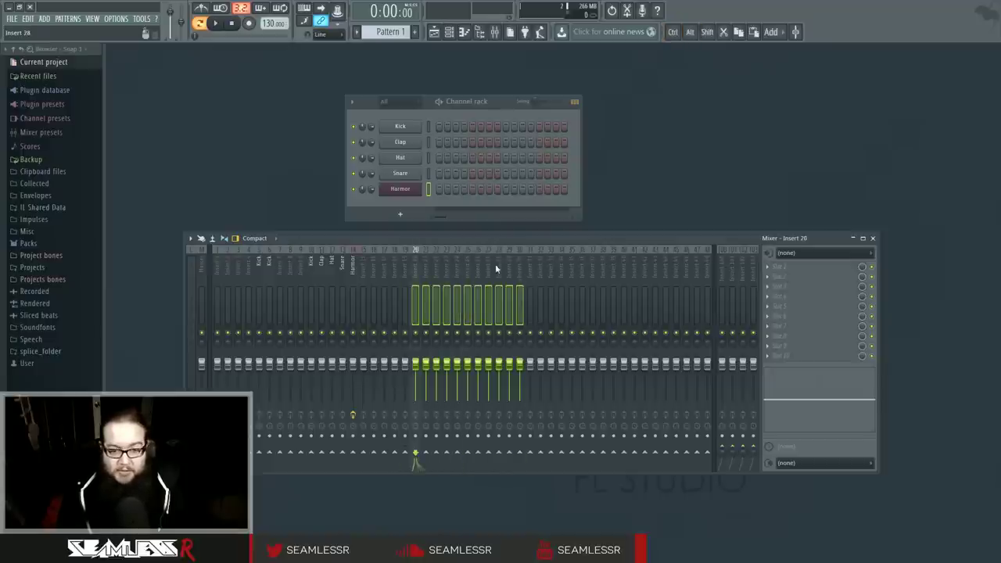
pyautogui.rightClick(537, 447)
pyautogui.click(563, 463)
# Check the routing of several tracks between Insert 20 and Insert 30 one by one, and select Insert 31.
pyautogui.click(459, 273)
pyautogui.click(425, 273)
pyautogui.click(496, 273)
pyautogui.click(530, 274)
pyautogui.click(520, 273)
pyautogui.click(425, 273)
pyautogui.click(405, 273)
pyautogui.click(437, 273)
pyautogui.click(510, 272)
pyautogui.click(530, 273)
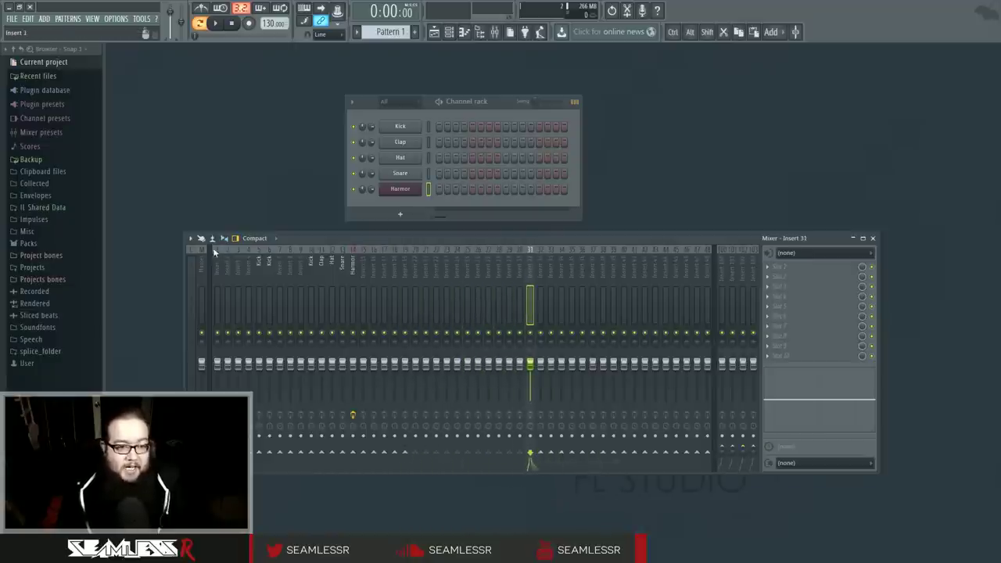
# Select all the tracks that are routed to Insert 31.
pyautogui.click(190, 238)
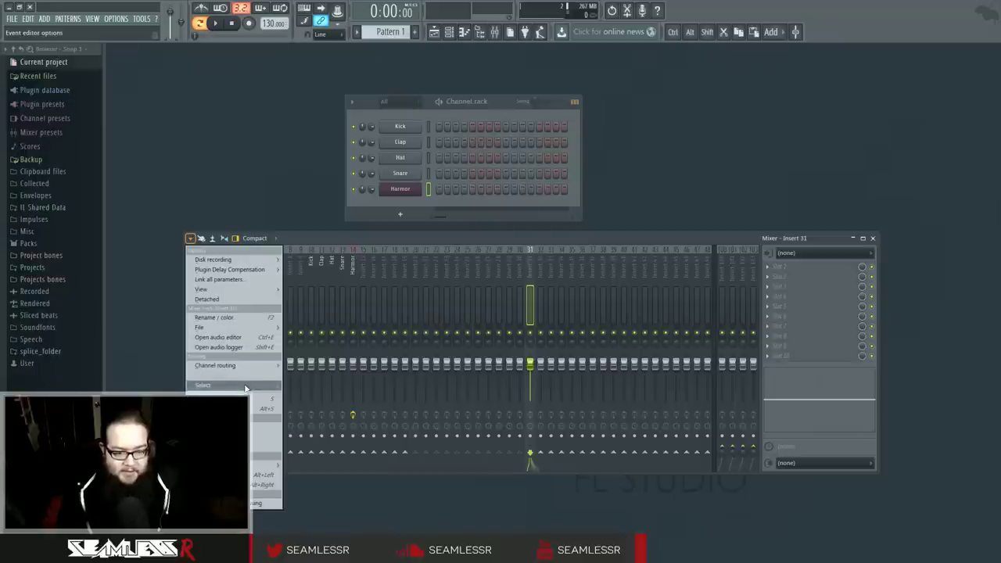
pyautogui.moveTo(245, 389)
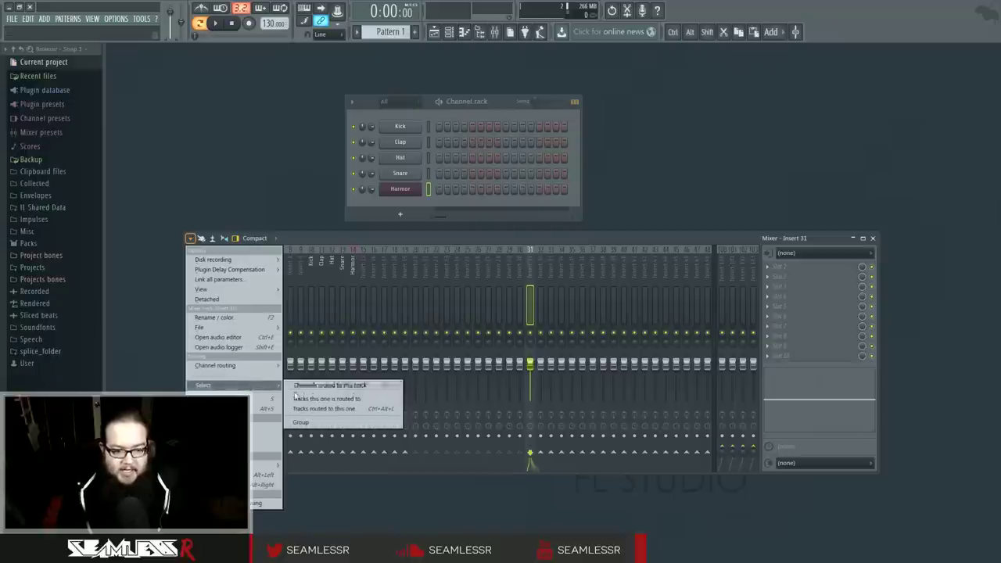
pyautogui.click(357, 410)
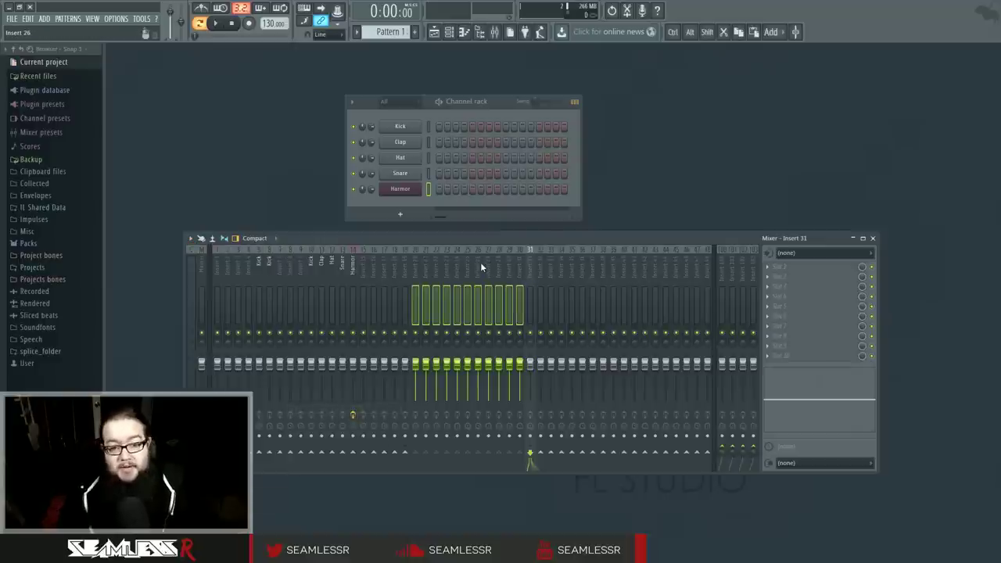
# Check the routing of individual tracks between Insert 19 and Insert 31, and select inserts 20 to 31 together.
pyautogui.click(416, 267)
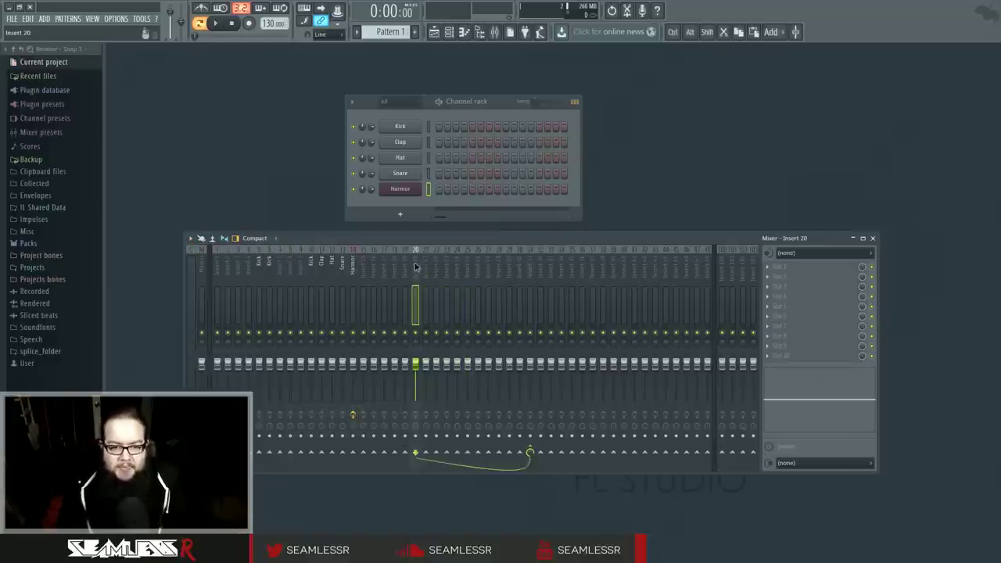
pyautogui.click(443, 270)
pyautogui.click(519, 270)
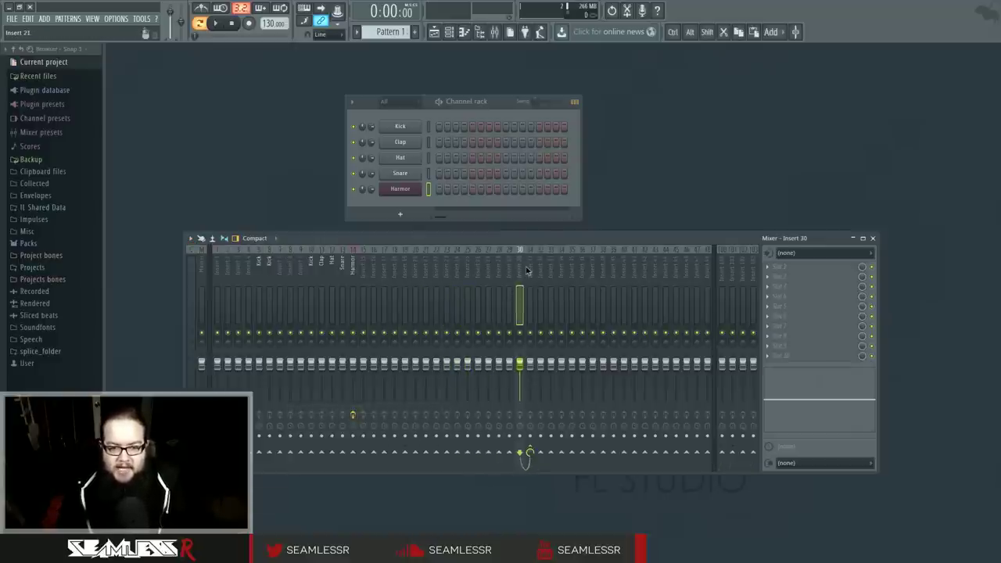
pyautogui.click(530, 269)
pyautogui.click(489, 270)
pyautogui.click(519, 270)
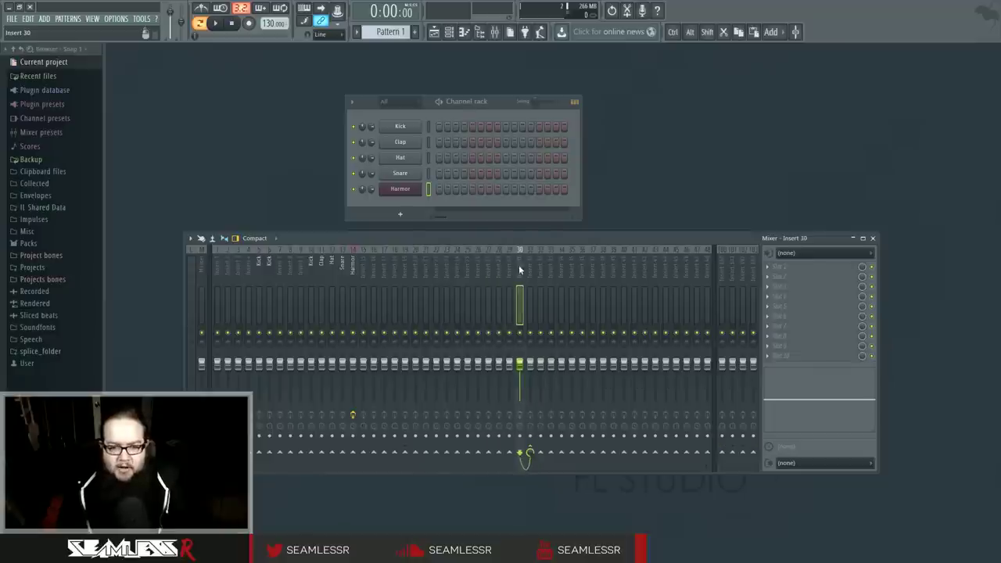
pyautogui.click(529, 272)
pyautogui.moveTo(519, 271); pyautogui.dragTo(420, 270)
pyautogui.click(415, 271)
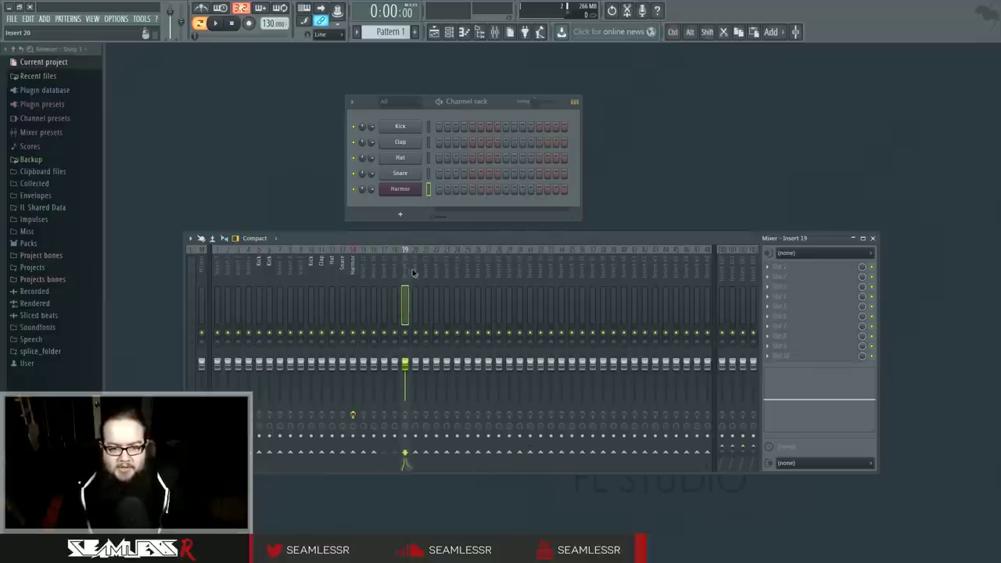
pyautogui.moveTo(420, 273); pyautogui.dragTo(532, 280)
pyautogui.rightClick(412, 266)
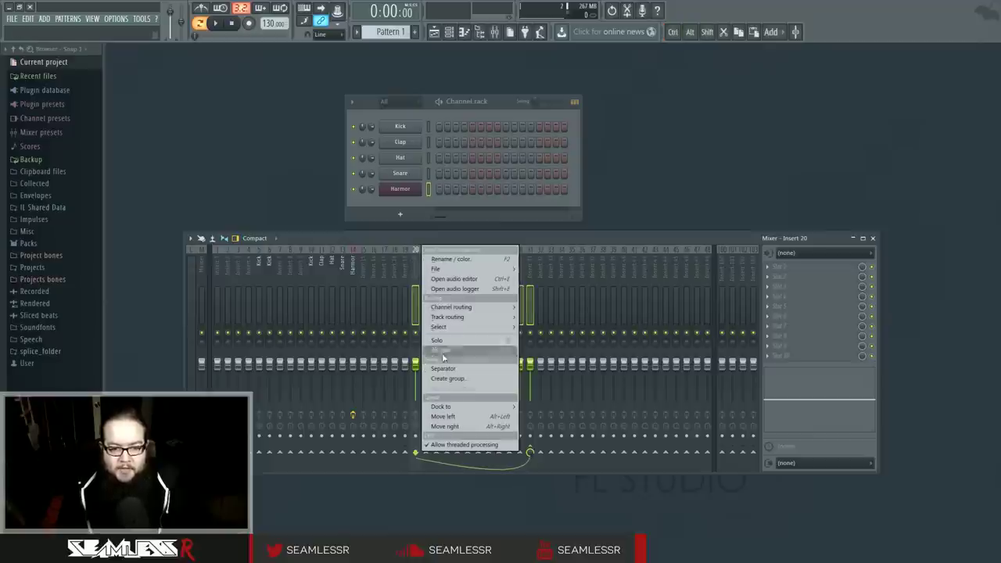
pyautogui.click(450, 377)
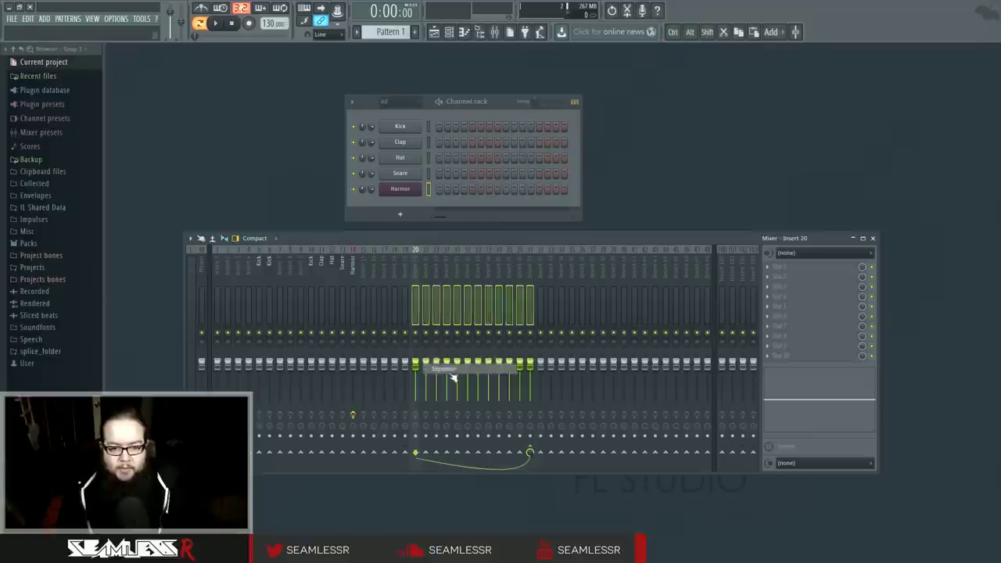
pyautogui.rightClick(417, 269)
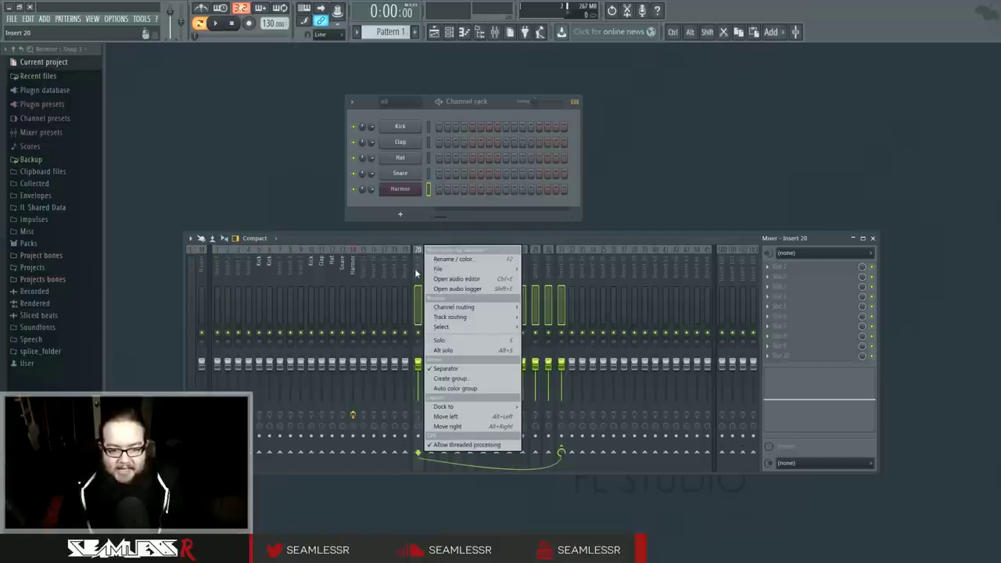
pyautogui.click(450, 378)
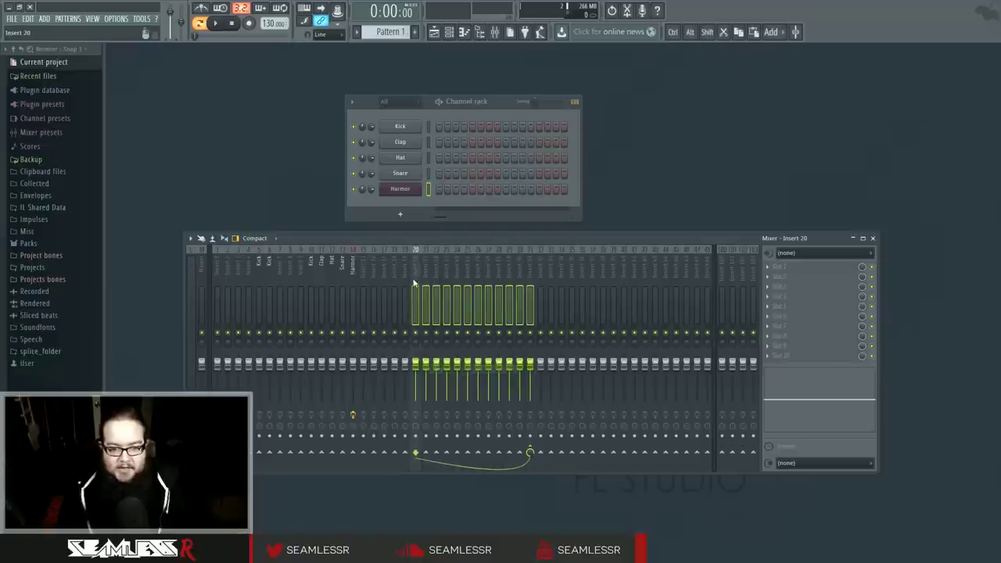
# Create a group named "synths" from the selected inserts 20 to 31.
pyautogui.rightClick(414, 283)
pyautogui.click(469, 382)
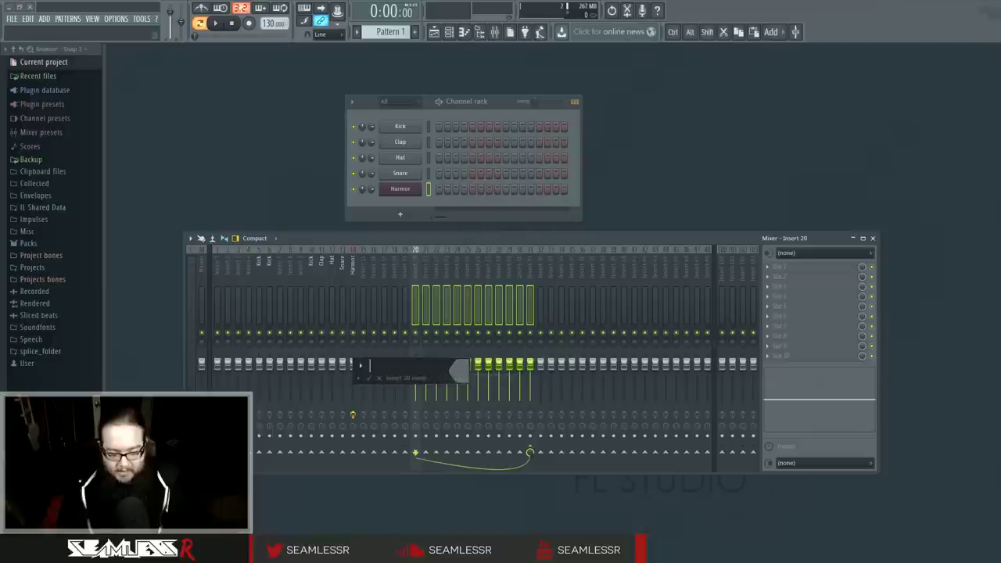
pyautogui.write('syn')
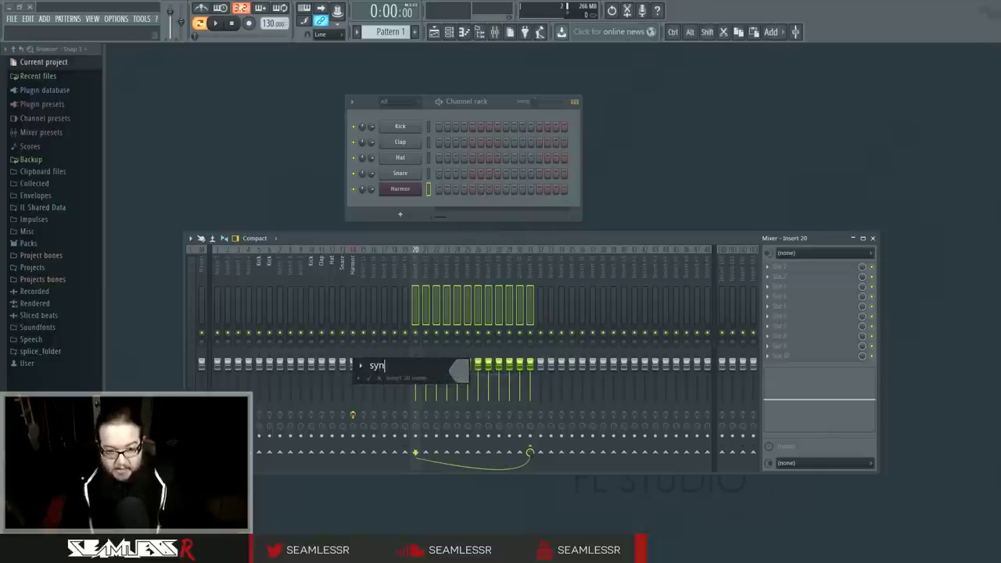
pyautogui.write('ths')
pyautogui.press('Return')
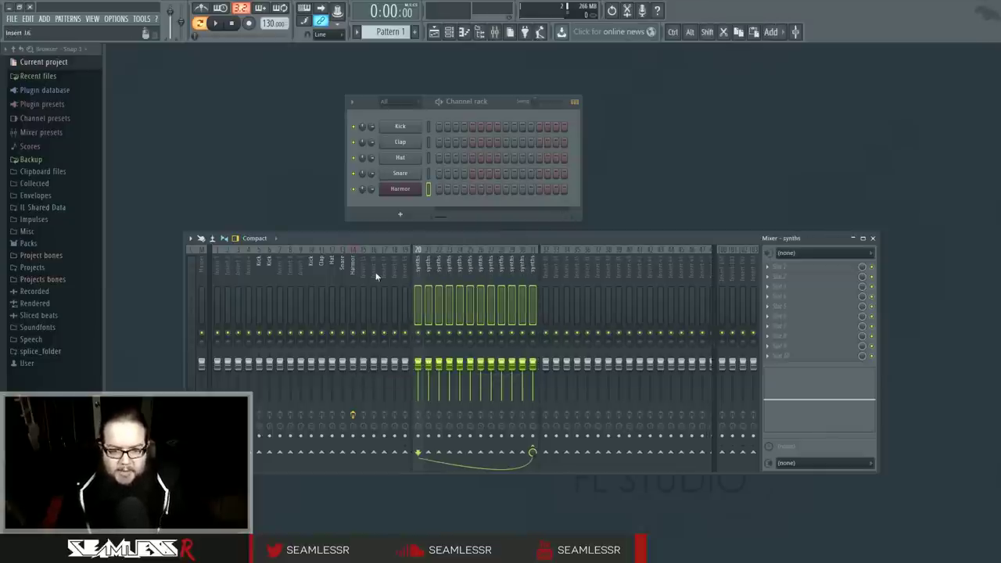
# Add a separator at Insert 37 and remove it again.
pyautogui.click(599, 269)
pyautogui.rightClick(600, 269)
pyautogui.click(638, 367)
pyautogui.rightClick(602, 274)
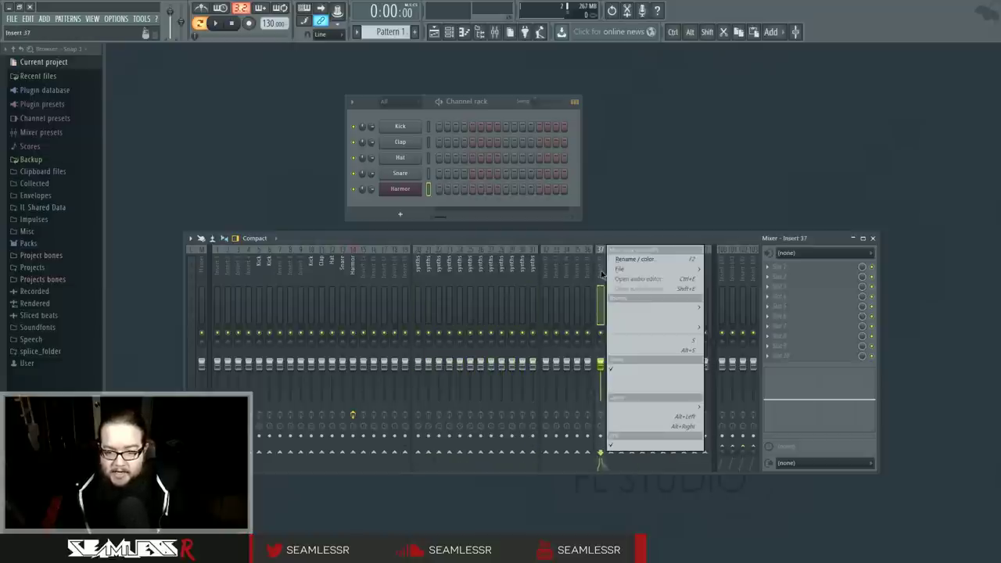
pyautogui.click(556, 329)
# Look back and forth along the mixer tracks to examine how the synths group is set apart from its neighbours.
pyautogui.scroll(-6, 554, 322)
pyautogui.scroll(-4, 551, 321)
pyautogui.scroll(10, 551, 317)
pyautogui.scroll(-3, 552, 319)
pyautogui.scroll(3, 547, 321)
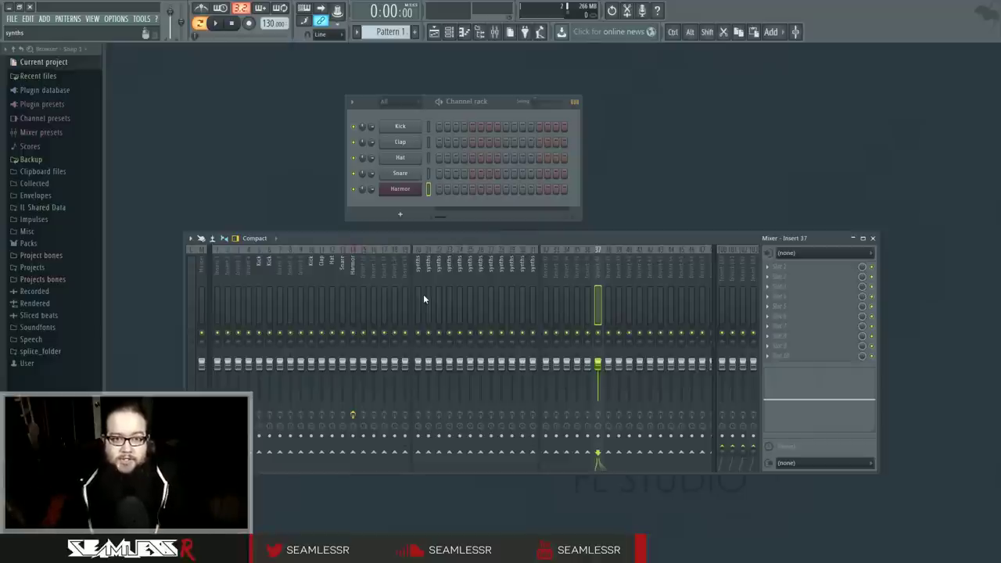
pyautogui.scroll(-3, 430, 285)
pyautogui.scroll(3, 434, 280)
pyautogui.scroll(-1, 435, 279)
pyautogui.scroll(1, 435, 279)
# Look at the options for opening and saving a mixer track state on synths track 22.
pyautogui.rightClick(435, 278)
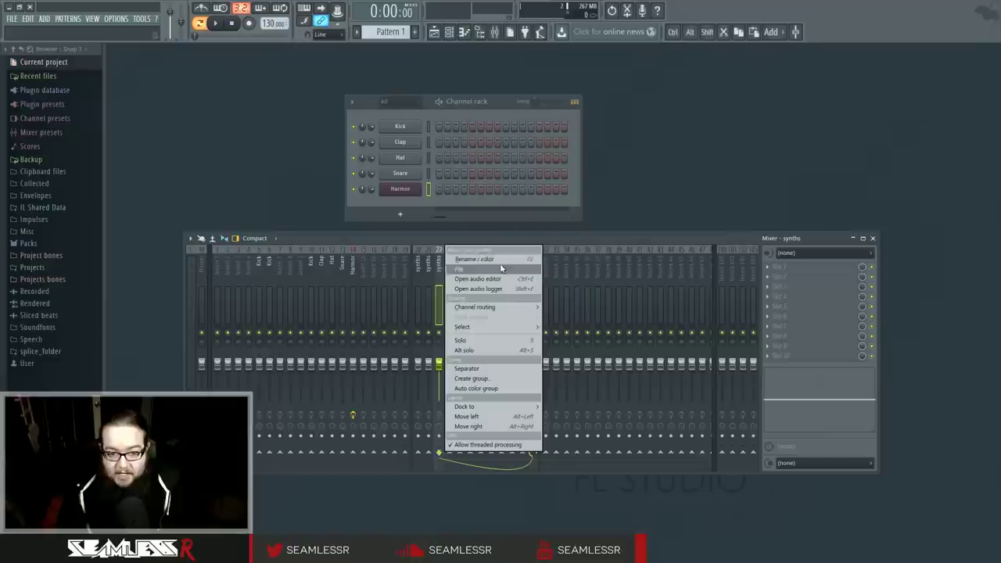
pyautogui.moveTo(512, 272)
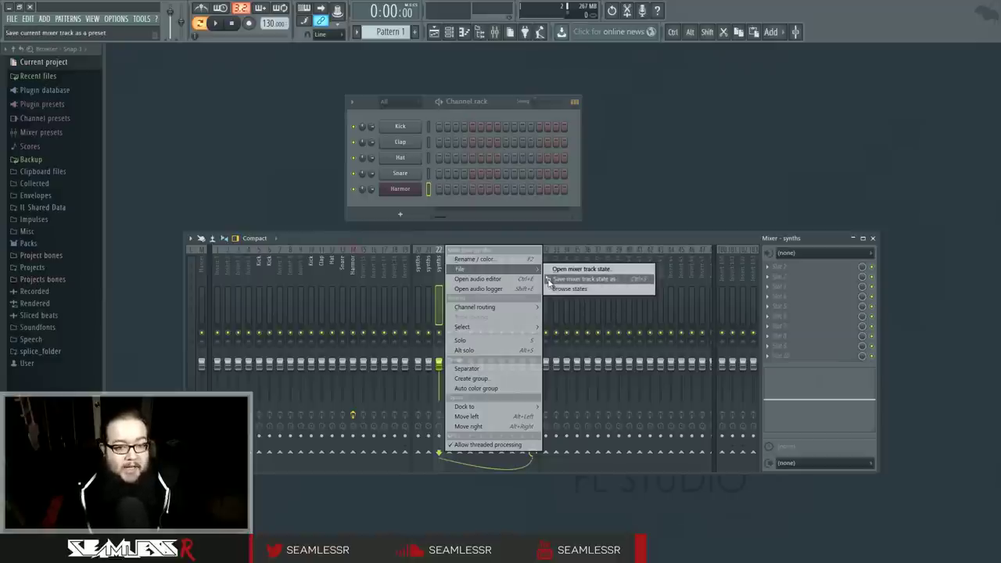
pyautogui.press('Escape')
pyautogui.press('Escape')
# Load Fruity Delay Bank in slot 1 and Gross Beat in slot 5 of synths track 22, and close both plugin windows.
pyautogui.click(799, 266)
pyautogui.click(859, 276)
pyautogui.click(800, 313)
pyautogui.moveTo(865, 341)
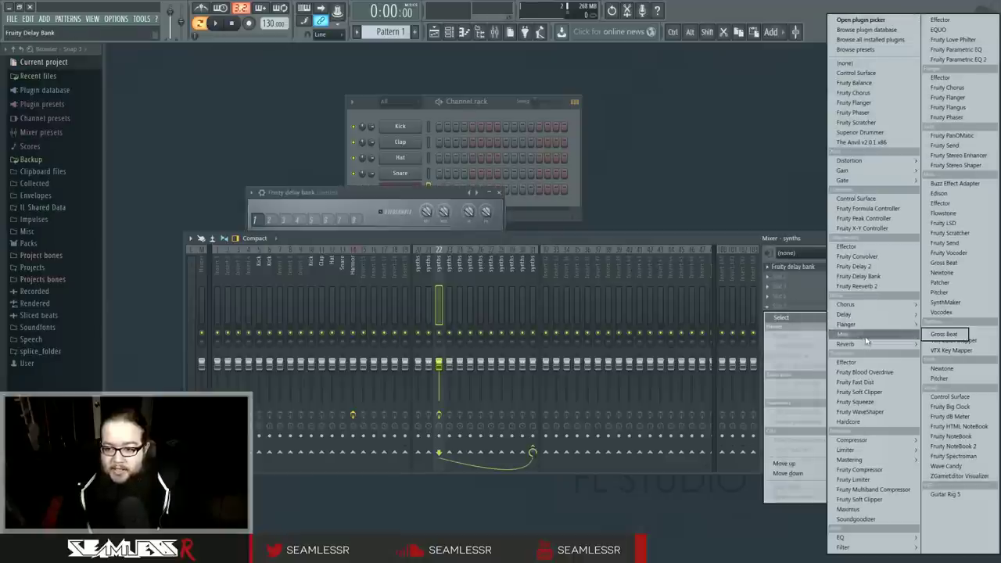
pyautogui.click(944, 334)
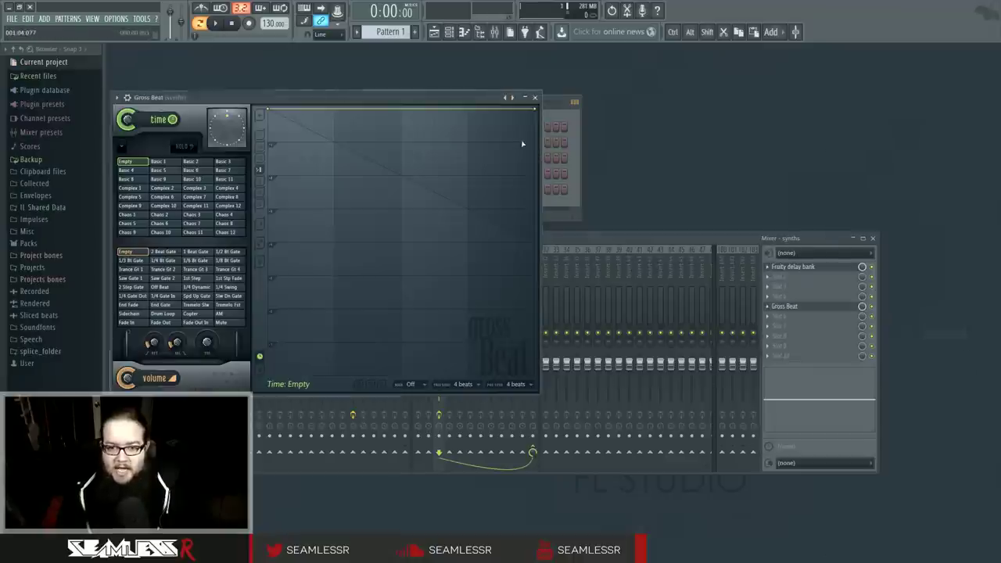
pyautogui.click(535, 96)
pyautogui.click(499, 193)
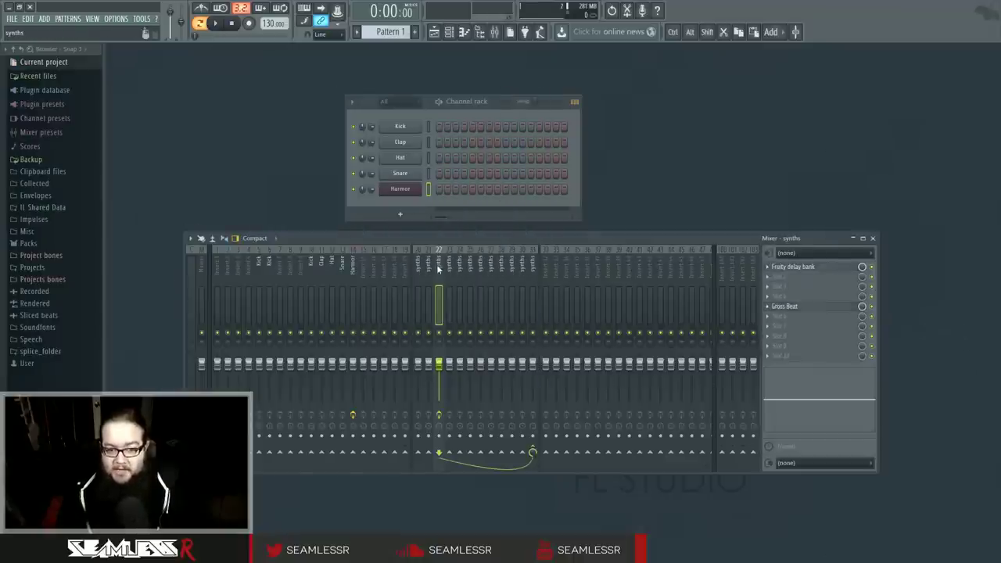
# Copy the saved mixer track state of synths track 22 onto Insert 35.
pyautogui.rightClick(438, 268)
pyautogui.moveTo(469, 269)
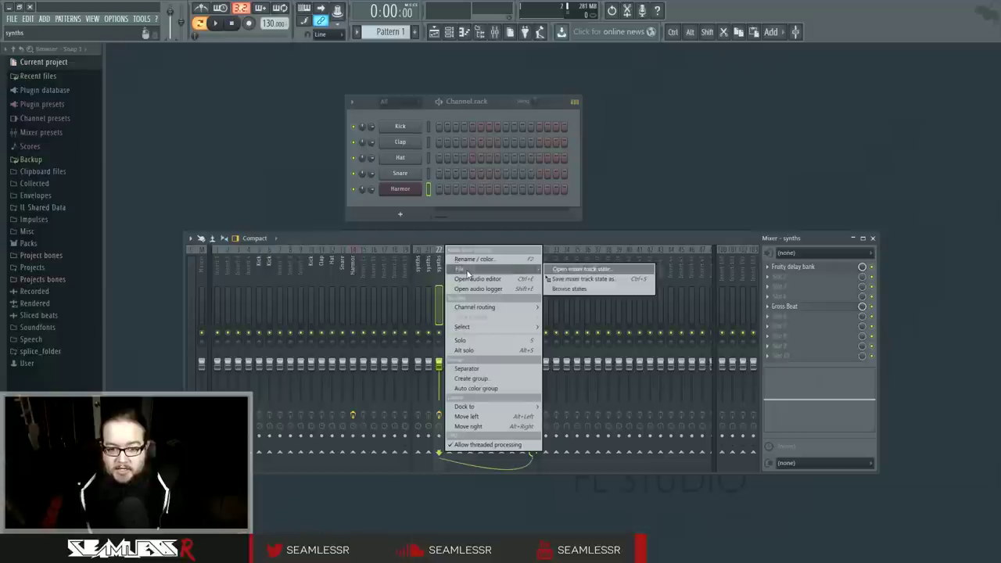
pyautogui.click(564, 279)
pyautogui.click(576, 268)
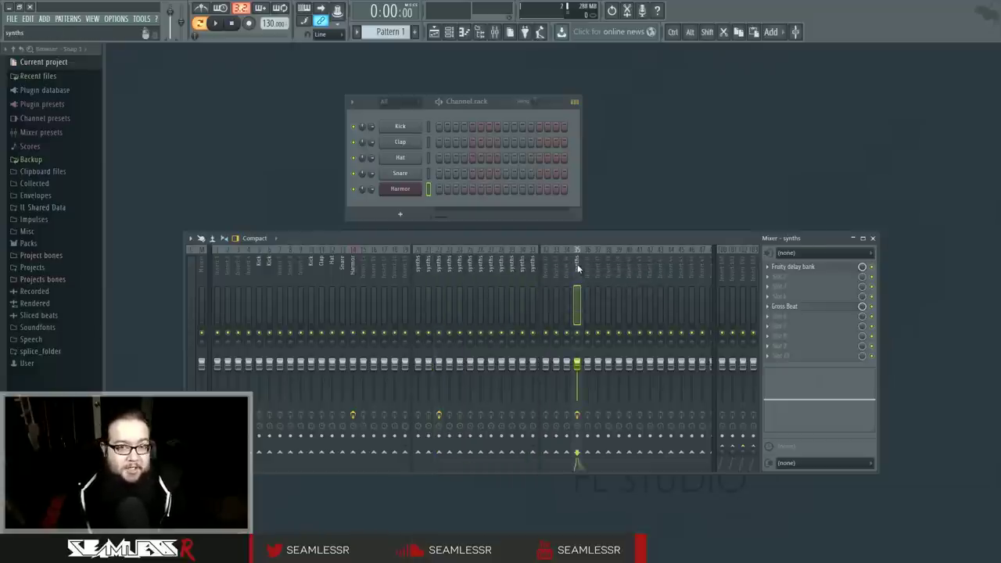
# Look at the track options of synths track 23, down to the threaded processing setting.
pyautogui.click(448, 263)
pyautogui.rightClick(448, 263)
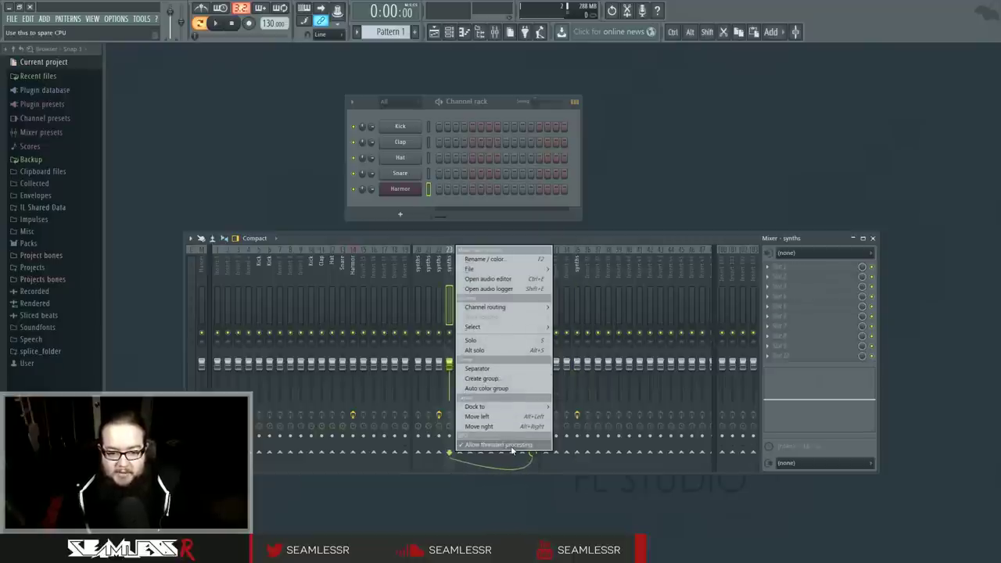
pyautogui.click(577, 236)
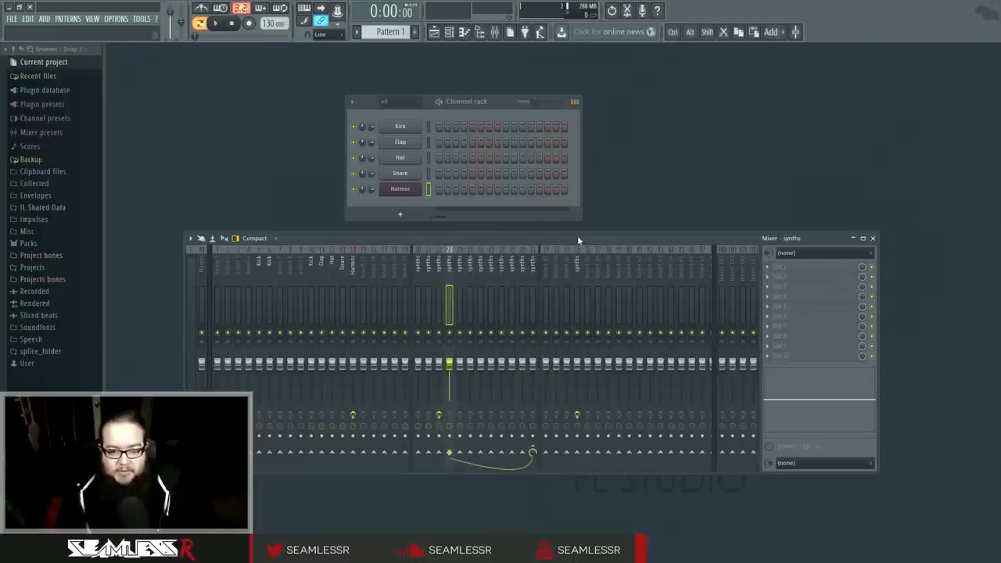
# Go through several synths tracks between 21 and 27 one by one, and select track 23.
pyautogui.click(480, 269)
pyautogui.click(491, 269)
pyautogui.click(460, 269)
pyautogui.click(440, 269)
pyautogui.click(467, 269)
pyautogui.click(460, 270)
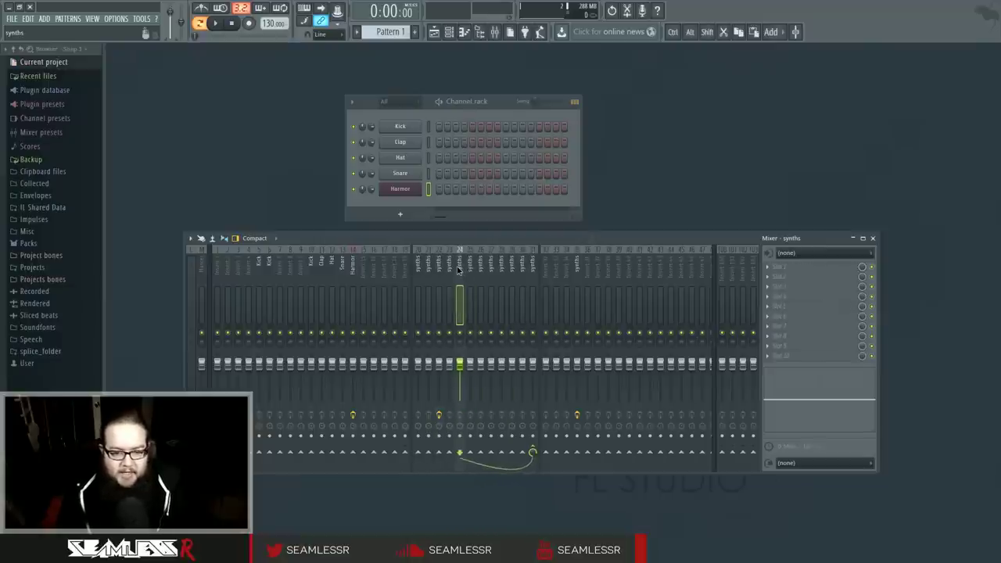
pyautogui.click(450, 269)
pyautogui.click(459, 273)
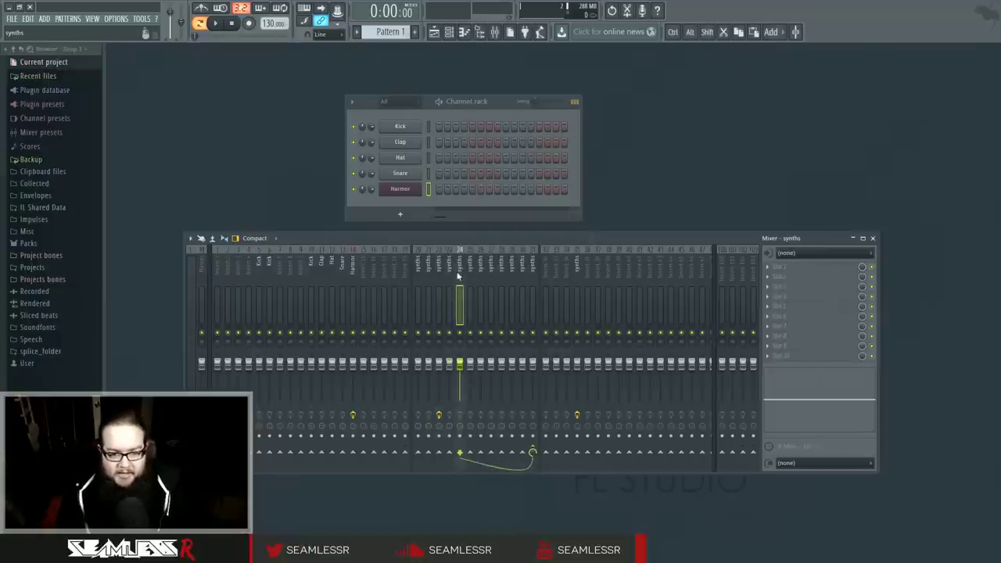
pyautogui.click(429, 266)
pyautogui.click(470, 270)
pyautogui.click(450, 274)
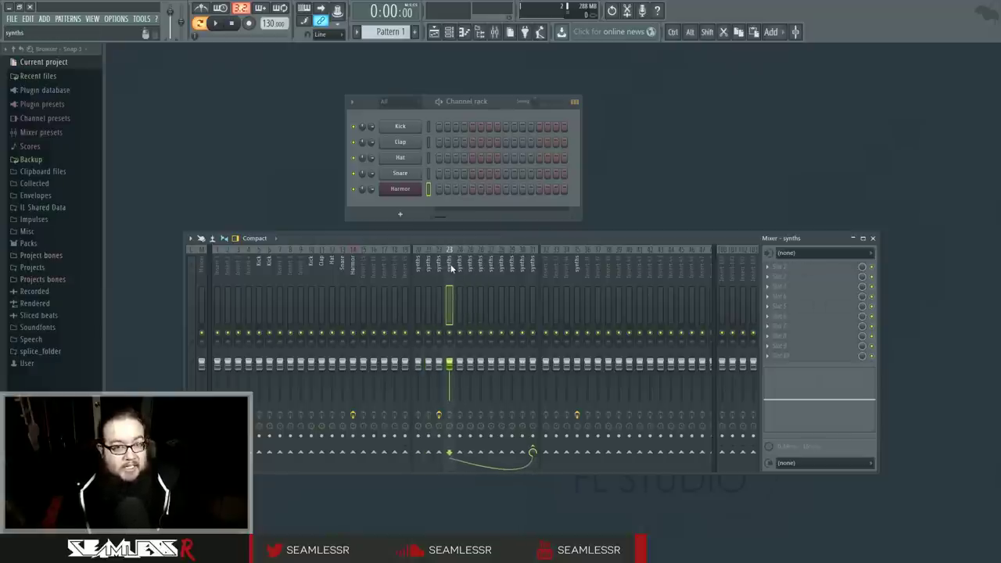
# Turn off automatic plugin delay compensation for the mixer.
pyautogui.click(190, 237)
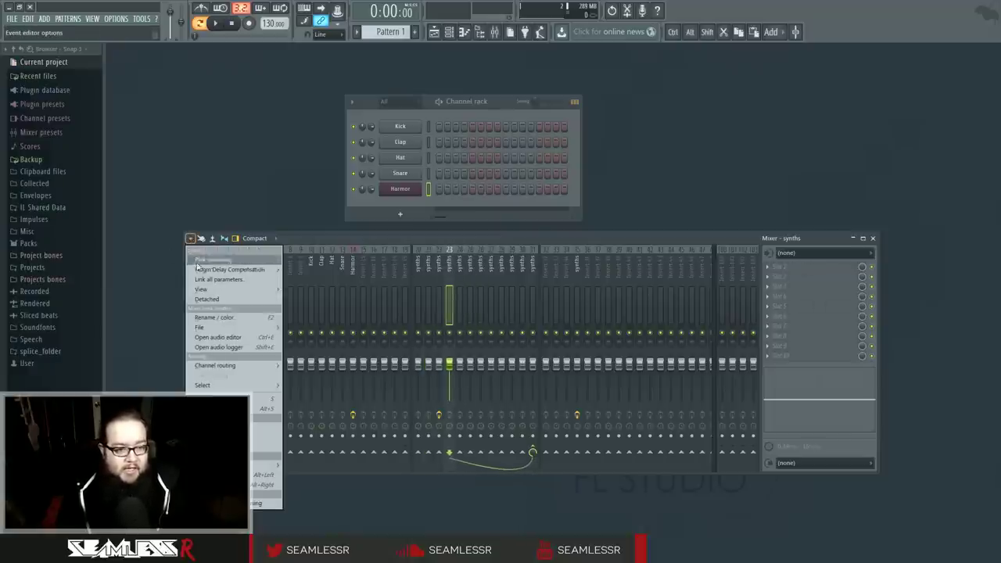
pyautogui.moveTo(206, 272)
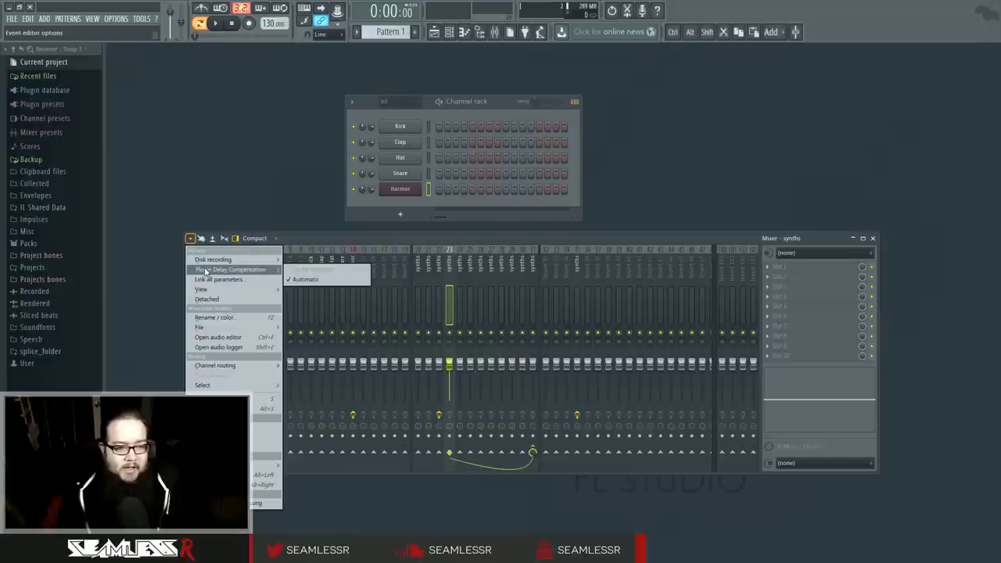
pyautogui.click(338, 282)
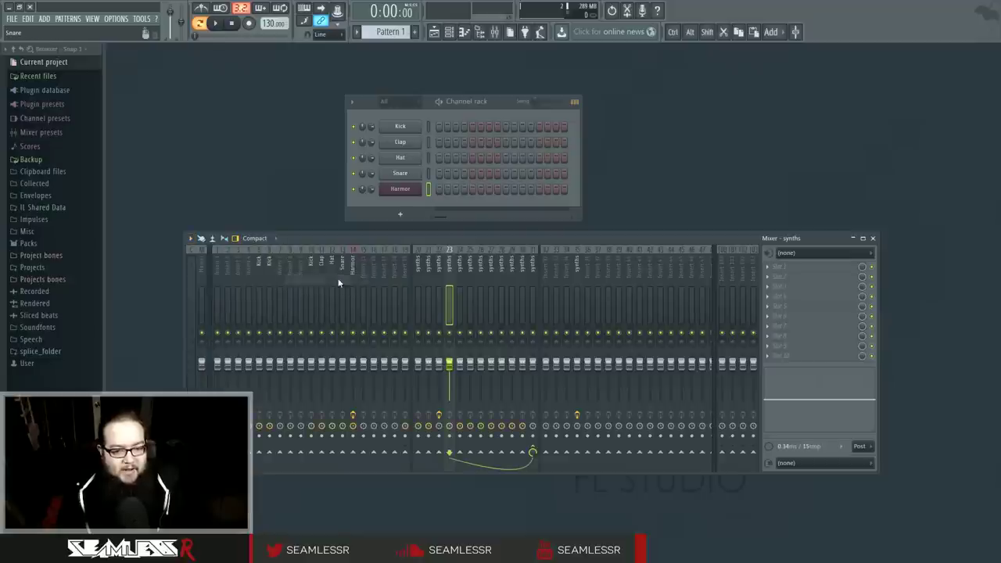
# Look at the latency compensation options of synths track 30 and of the selected track 23.
pyautogui.rightClick(522, 426)
pyautogui.click(524, 431)
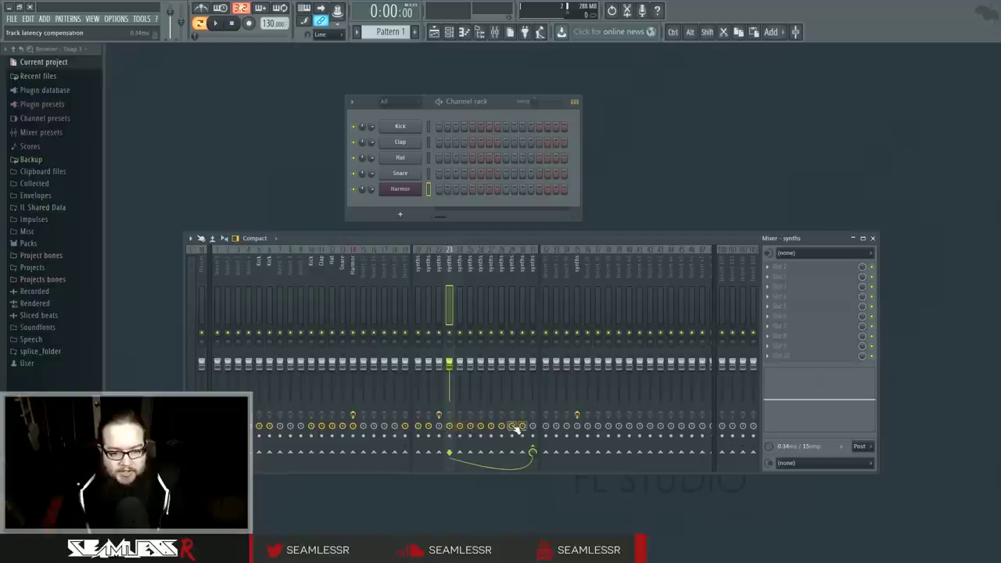
pyautogui.rightClick(523, 427)
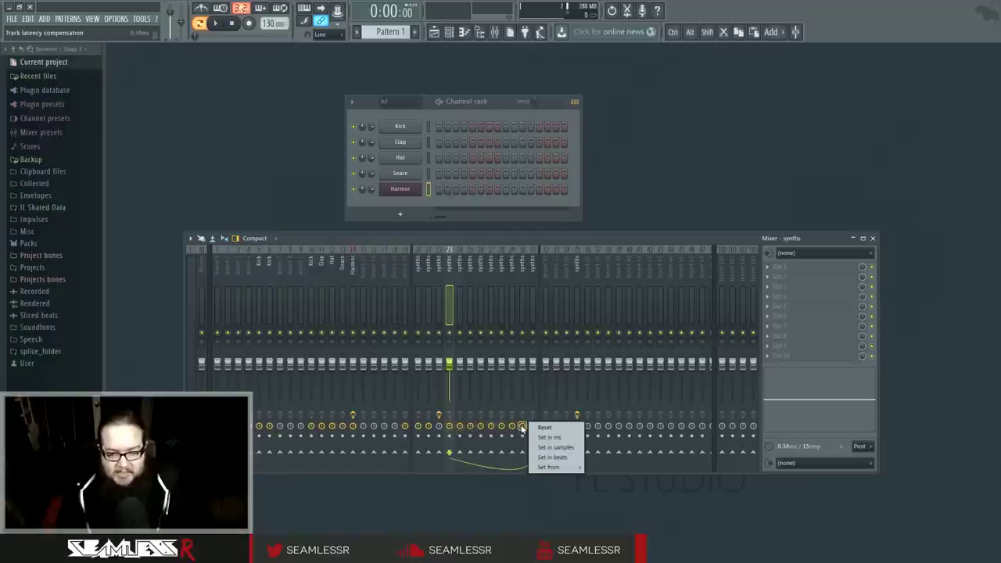
pyautogui.rightClick(796, 450)
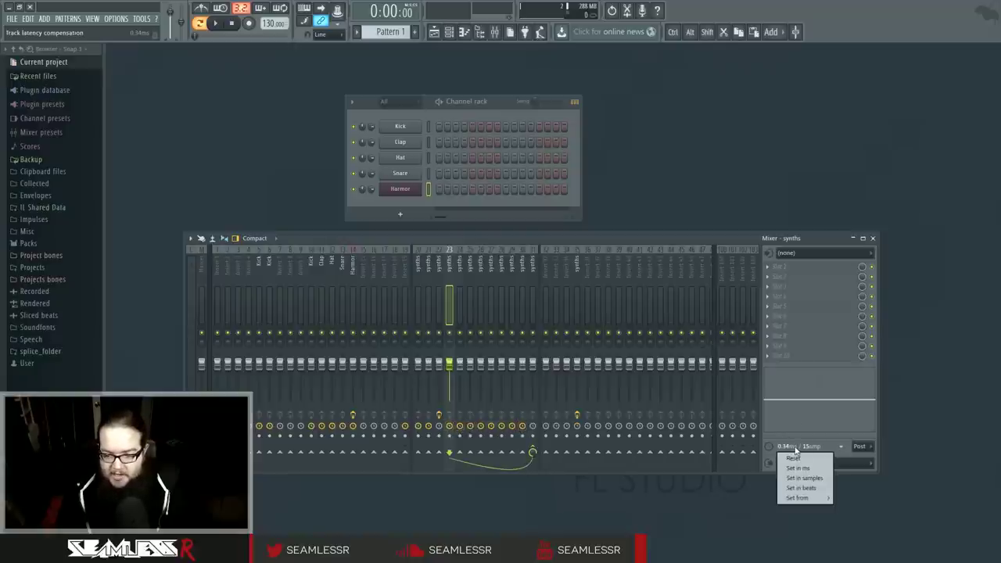
pyautogui.click(796, 450)
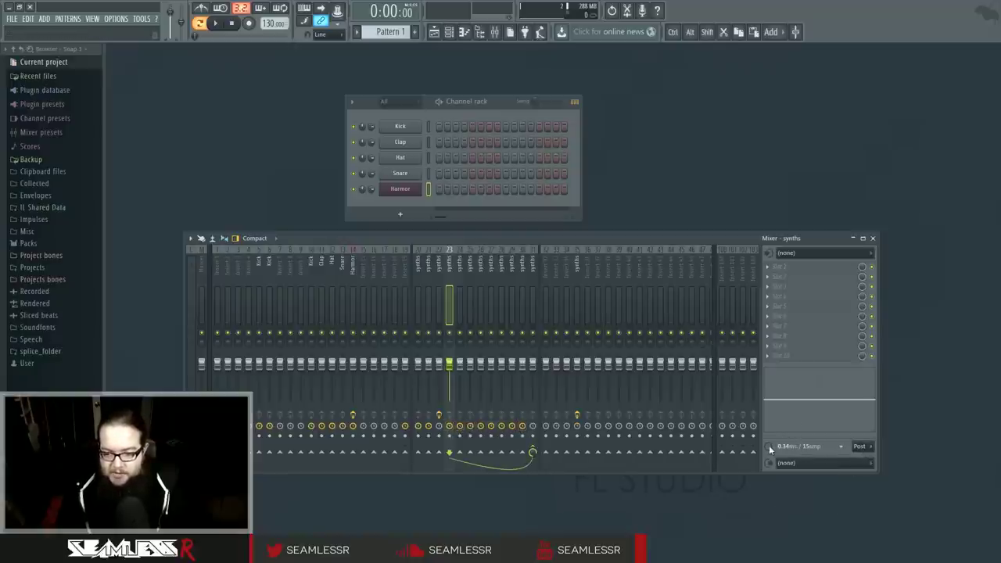
# Look at the ways of setting synths track 23's latency compensation, including the tracks it can be taken from.
pyautogui.click(833, 450)
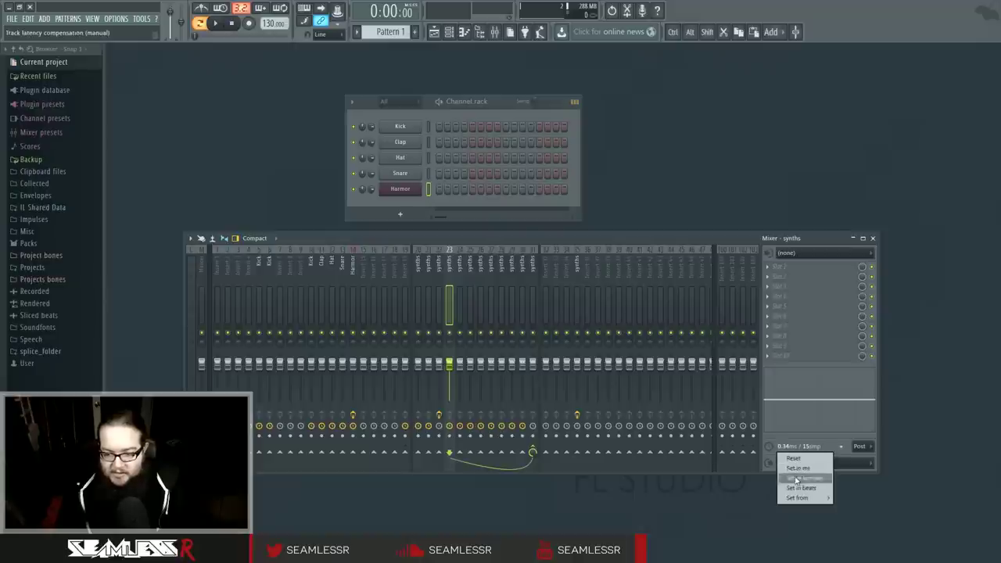
pyautogui.moveTo(797, 501)
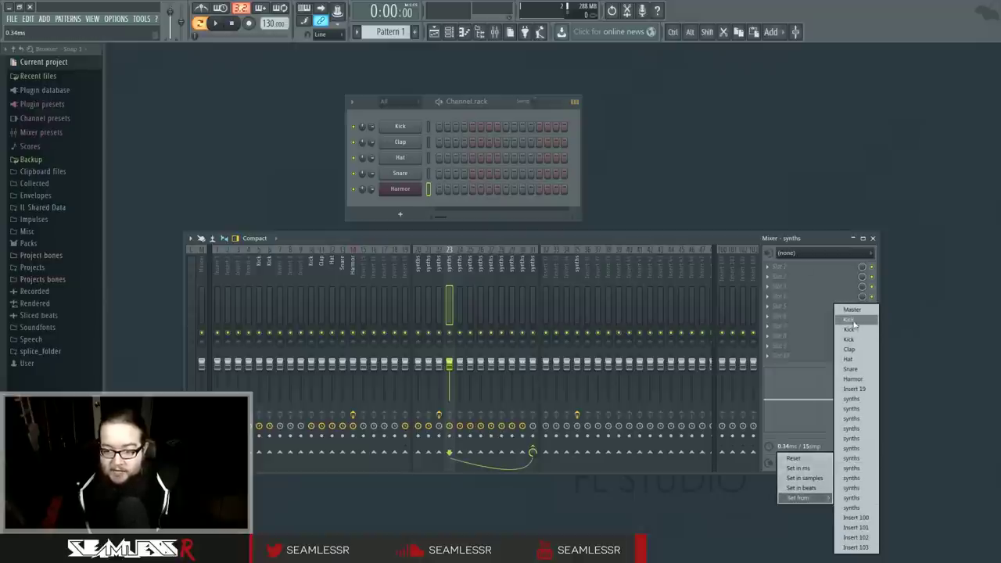
pyautogui.click(821, 242)
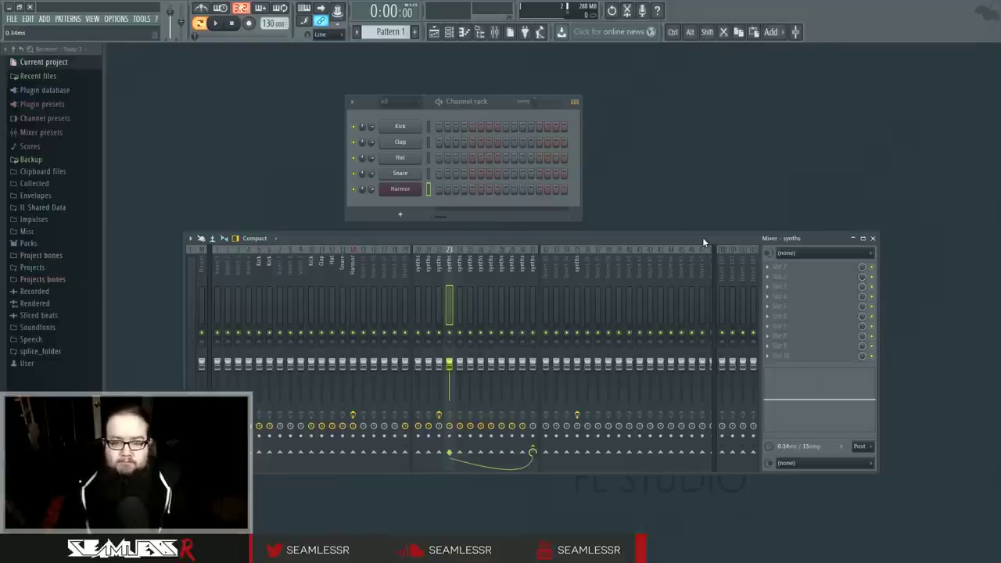
# Reset the manual latency compensation on the synths tracks, working from track 30 down to track 21.
pyautogui.rightClick(522, 427)
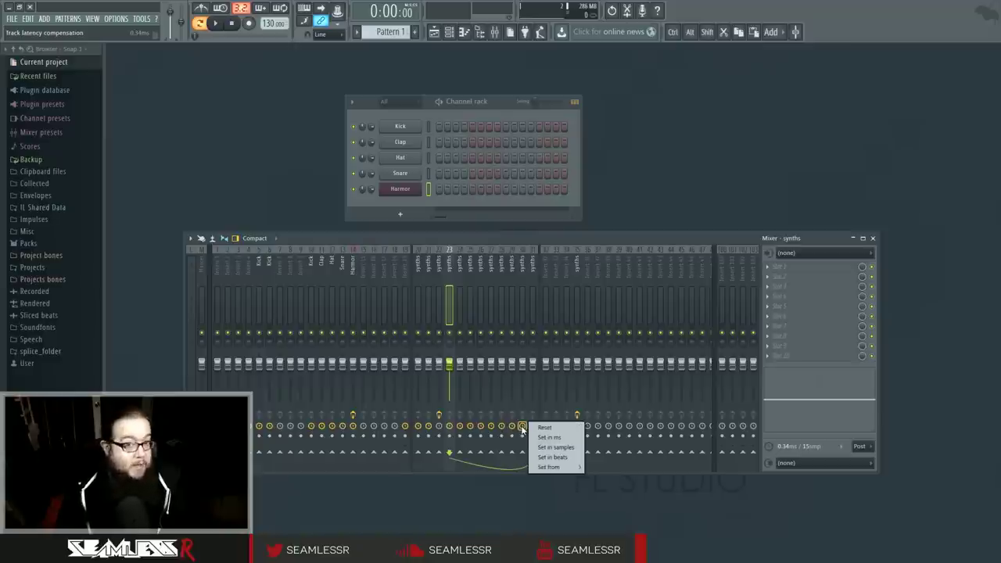
pyautogui.click(513, 428)
pyautogui.rightClick(511, 427)
pyautogui.rightClick(501, 427)
pyautogui.click(515, 428)
pyautogui.rightClick(490, 427)
pyautogui.click(494, 430)
pyautogui.rightClick(481, 427)
pyautogui.click(484, 430)
pyautogui.rightClick(470, 427)
pyautogui.click(472, 429)
pyautogui.rightClick(460, 427)
pyautogui.click(463, 429)
pyautogui.rightClick(449, 427)
pyautogui.click(452, 429)
pyautogui.rightClick(439, 427)
pyautogui.click(442, 429)
pyautogui.rightClick(428, 427)
pyautogui.click(445, 432)
# Reset the manual latency compensation on the Snare, Hat, Clap and Kick tracks.
pyautogui.rightClick(343, 427)
pyautogui.click(345, 430)
pyautogui.rightClick(343, 427)
pyautogui.click(345, 430)
pyautogui.rightClick(331, 427)
pyautogui.click(334, 431)
pyautogui.rightClick(331, 427)
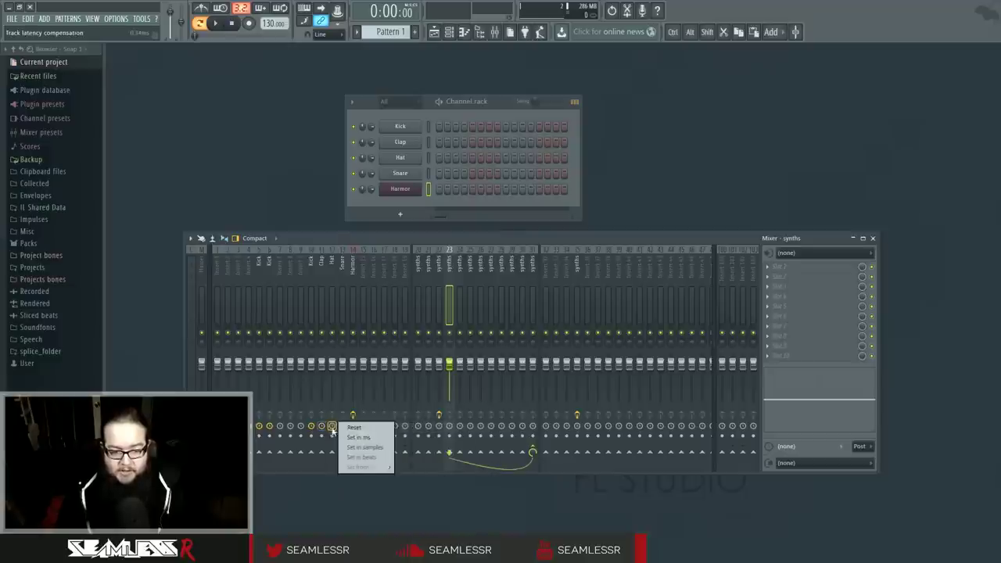
pyautogui.click(354, 427)
pyautogui.rightClick(322, 427)
pyautogui.click(345, 427)
pyautogui.rightClick(310, 427)
pyautogui.click(333, 427)
pyautogui.rightClick(290, 427)
pyautogui.click(313, 427)
pyautogui.rightClick(269, 427)
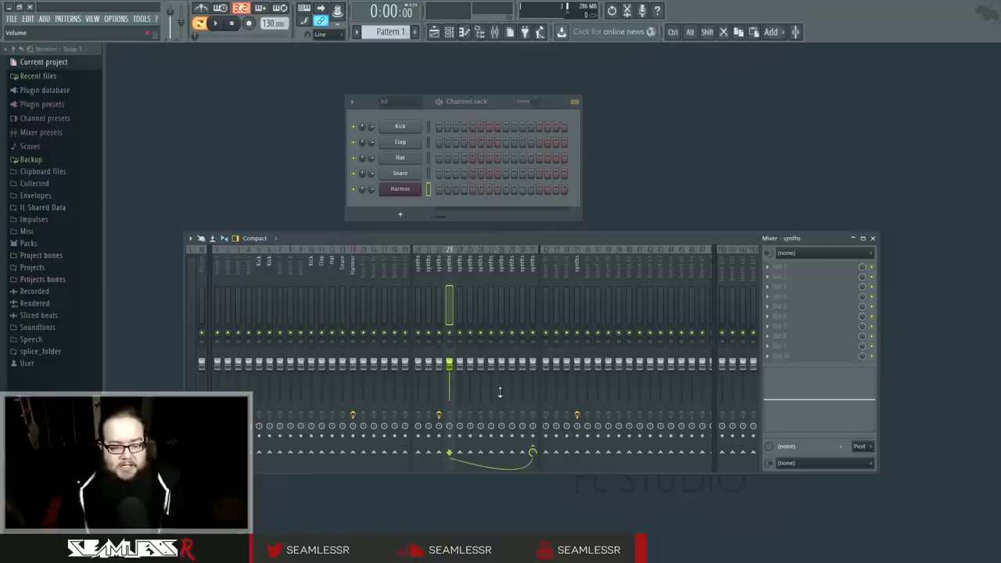
# Move the mixer window up and shape synths track 21's built-in equalizer with a narrow dip in the high range.
pyautogui.rightClick(432, 264)
pyautogui.moveTo(829, 239); pyautogui.dragTo(828, 206)
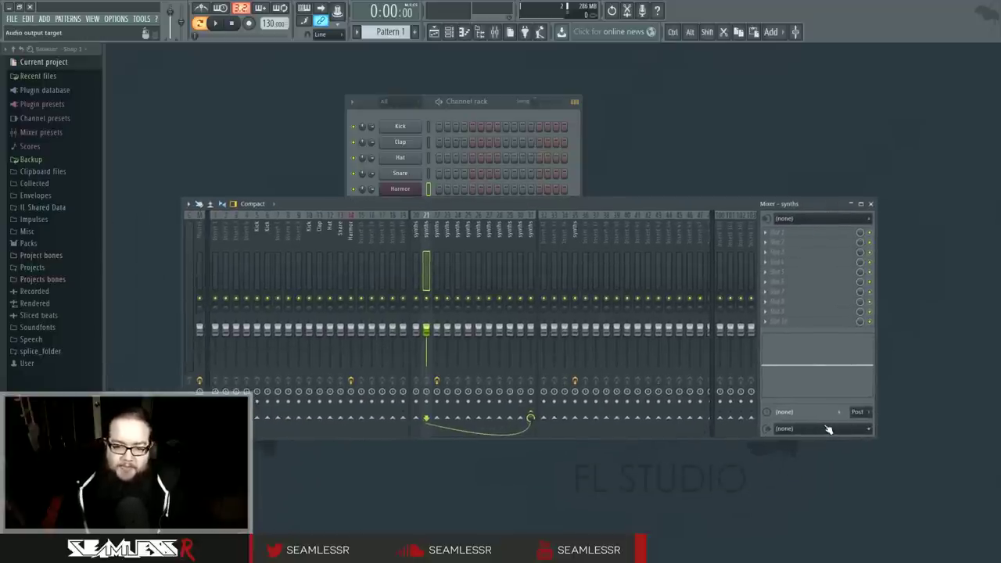
pyautogui.moveTo(793, 365)
pyautogui.mouseDown()
pyautogui.moveTo(827, 368)
pyautogui.moveTo(821, 382)
pyautogui.moveTo(807, 375)
pyautogui.moveTo(828, 380)
pyautogui.moveTo(818, 369)
pyautogui.moveTo(812, 381)
pyautogui.moveTo(869, 377)
pyautogui.moveTo(811, 363)
pyautogui.moveTo(810, 381)
pyautogui.moveTo(775, 383)
pyautogui.moveTo(793, 356)
pyautogui.moveTo(817, 353)
pyautogui.moveTo(813, 381)
pyautogui.moveTo(802, 374)
pyautogui.moveTo(856, 391)
pyautogui.moveTo(795, 376)
pyautogui.moveTo(791, 354)
pyautogui.mouseUp()
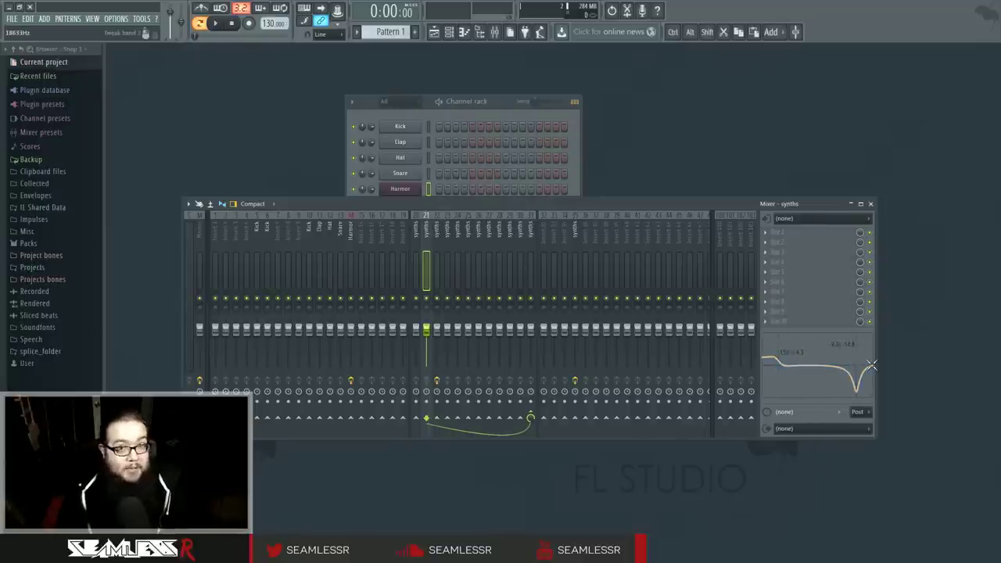
pyautogui.moveTo(857, 383)
pyautogui.mouseDown()
pyautogui.moveTo(771, 373)
pyautogui.moveTo(870, 386)
pyautogui.mouseUp()
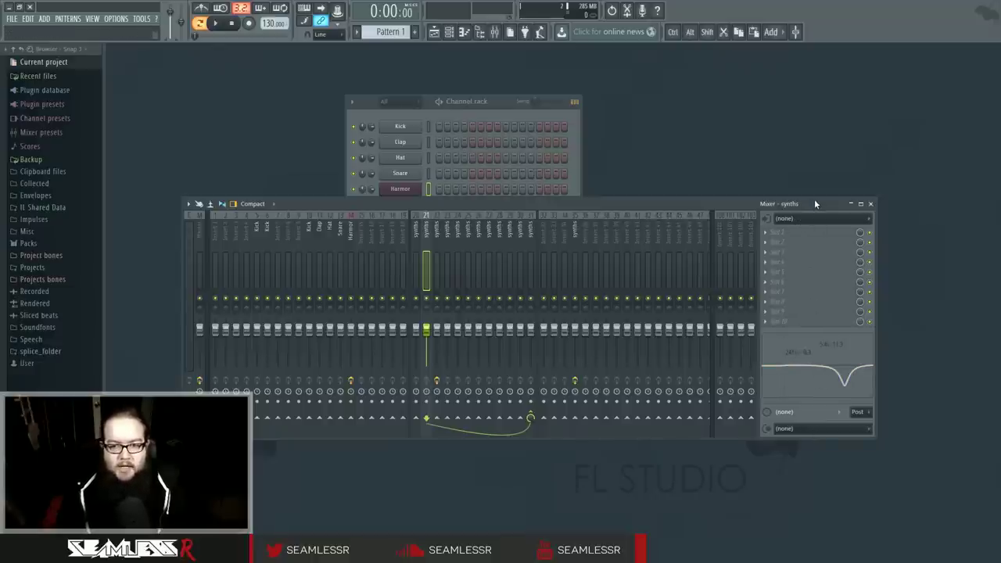
# Look at the audio input sources and output targets available for synths track 21.
pyautogui.click(818, 219)
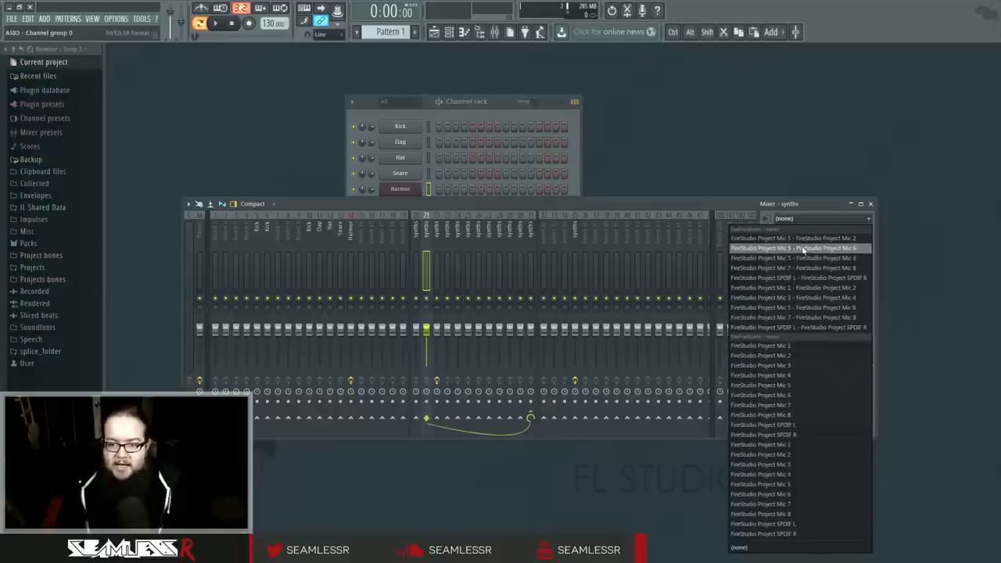
pyautogui.click(776, 233)
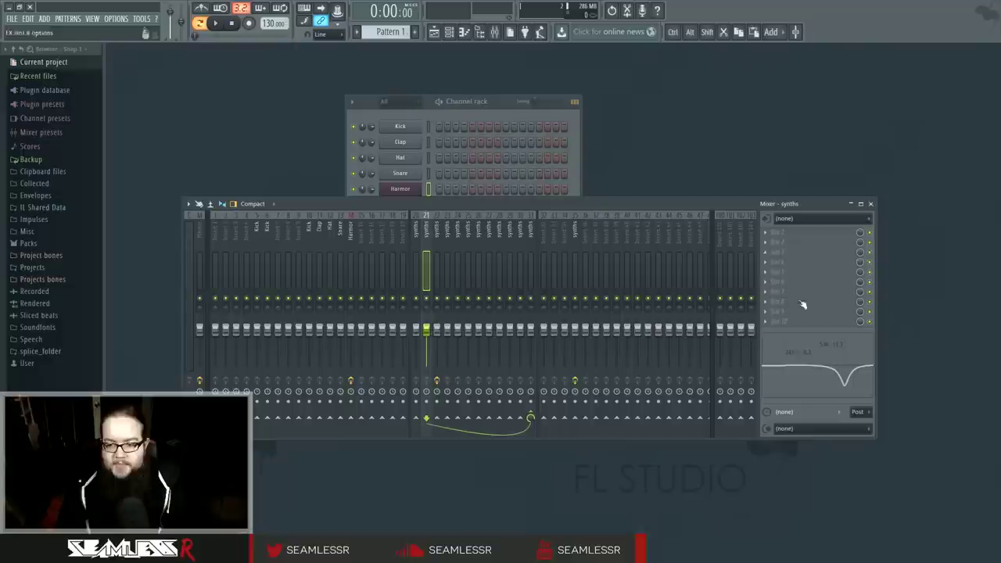
pyautogui.click(807, 432)
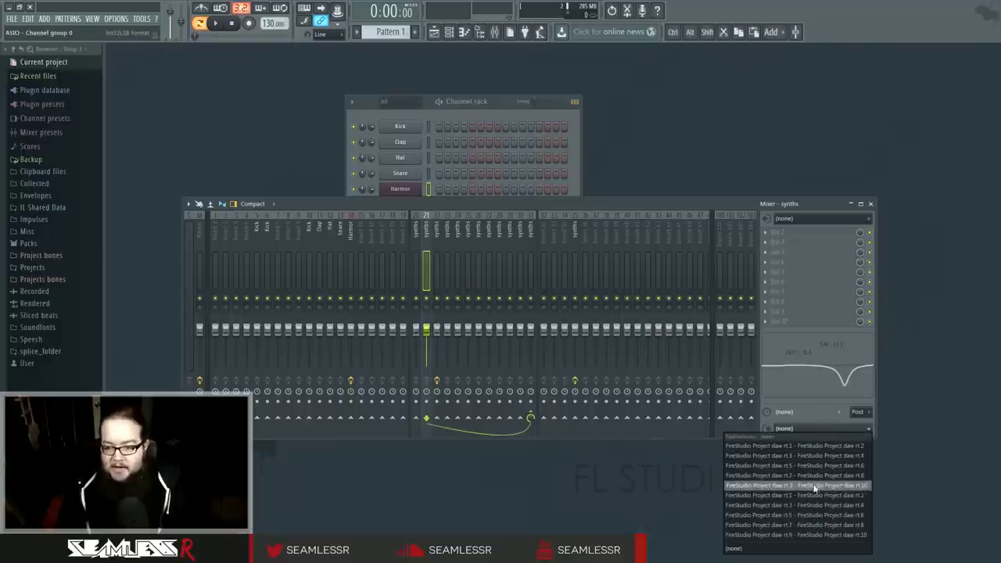
pyautogui.click(804, 209)
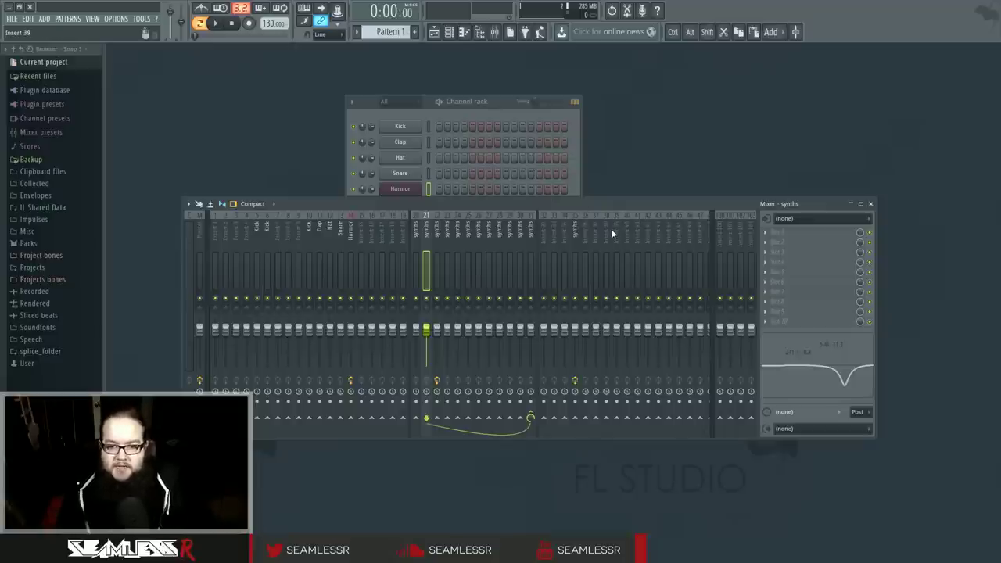
# Look at the Master track's audio output targets and at the audio device settings.
pyautogui.click(198, 227)
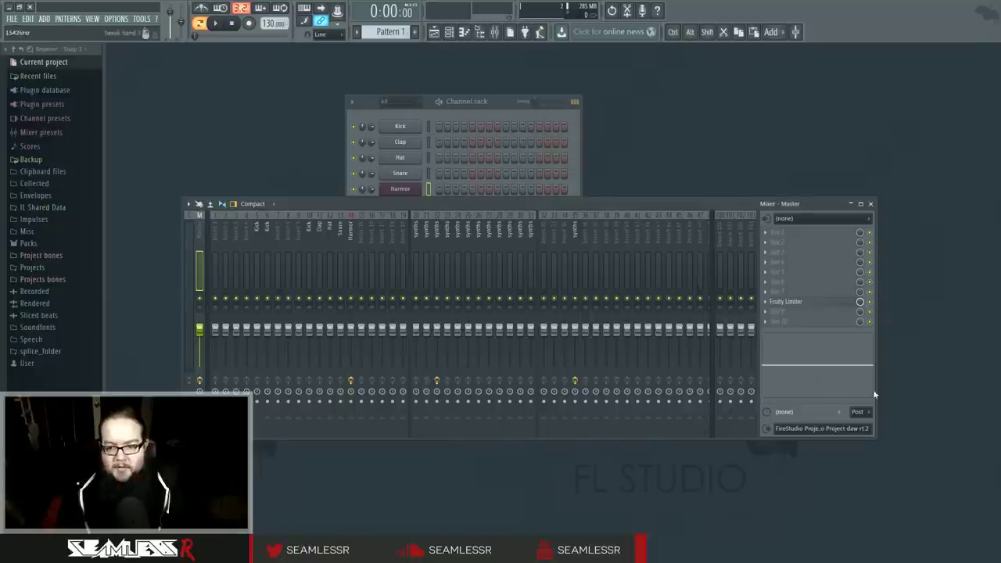
pyautogui.click(829, 430)
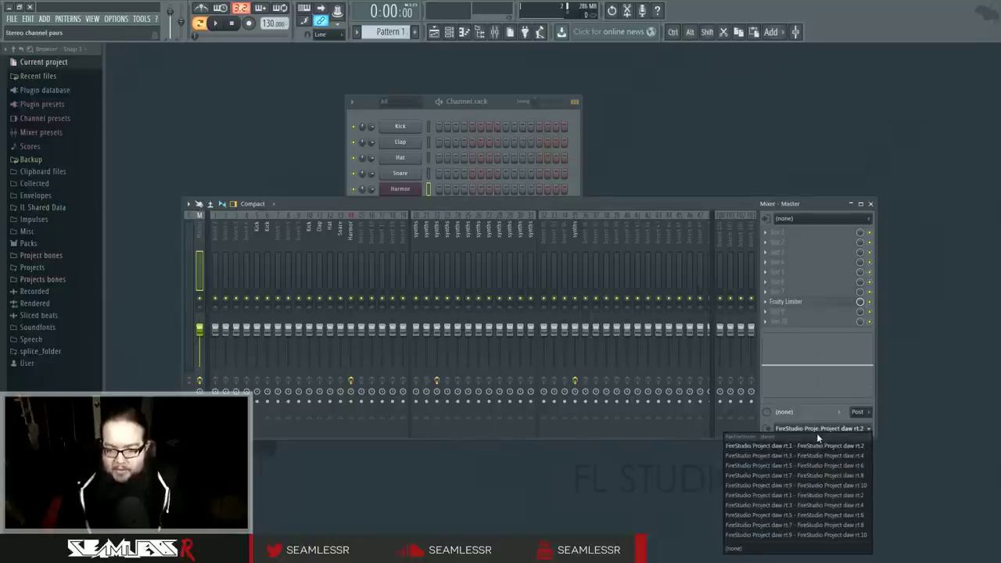
pyautogui.click(818, 433)
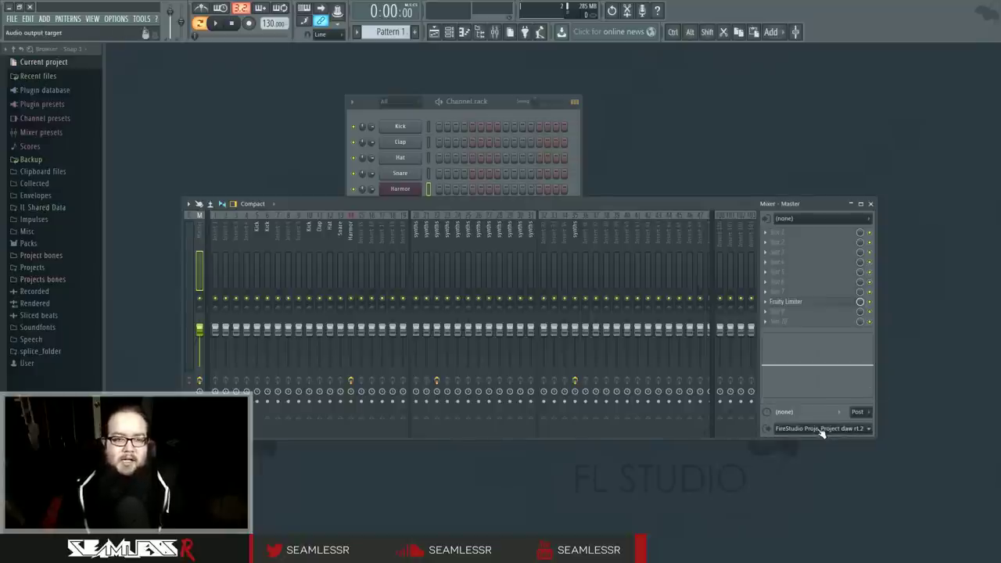
pyautogui.click(116, 18)
pyautogui.click(137, 45)
pyautogui.click(449, 176)
pyautogui.click(449, 177)
pyautogui.click(666, 124)
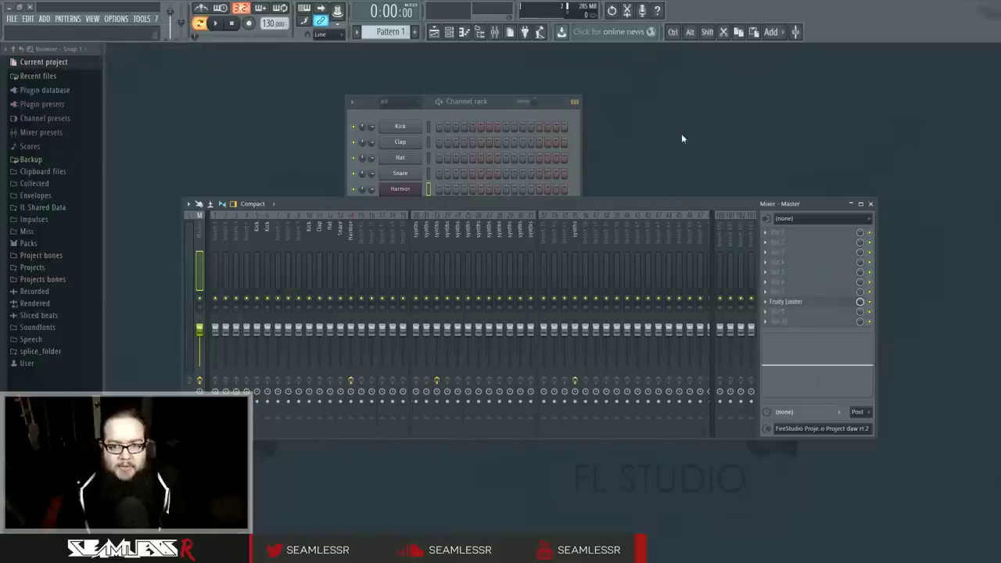
# Reposition the mixer window, make it taller, and select synths track 23.
pyautogui.moveTo(643, 205); pyautogui.dragTo(639, 250)
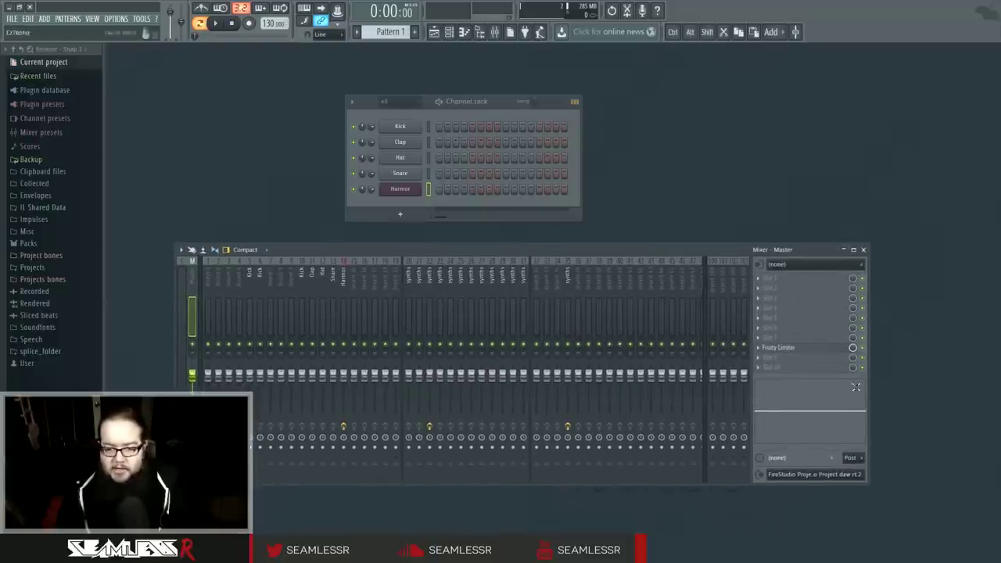
pyautogui.moveTo(524, 248); pyautogui.dragTo(516, 150)
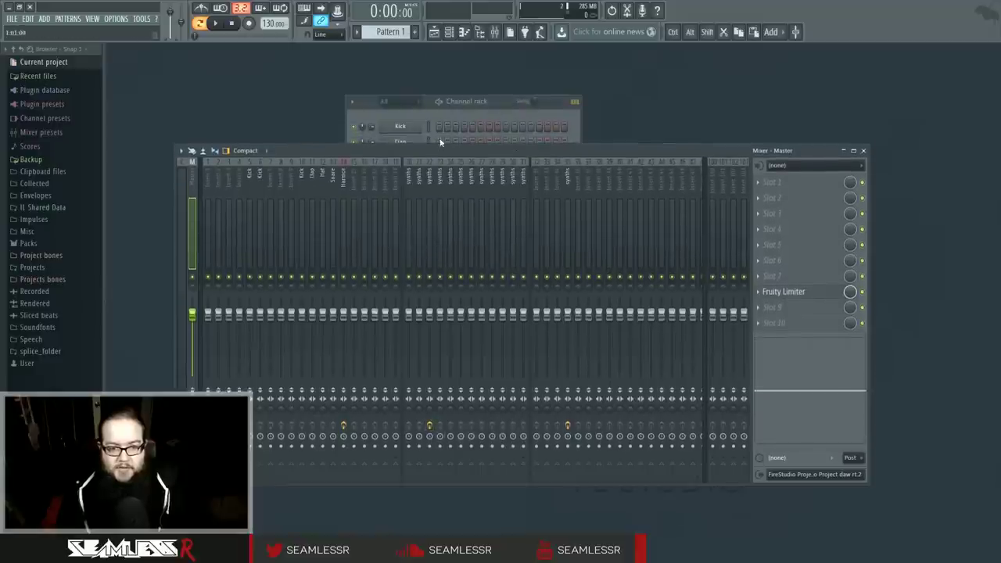
pyautogui.click(439, 179)
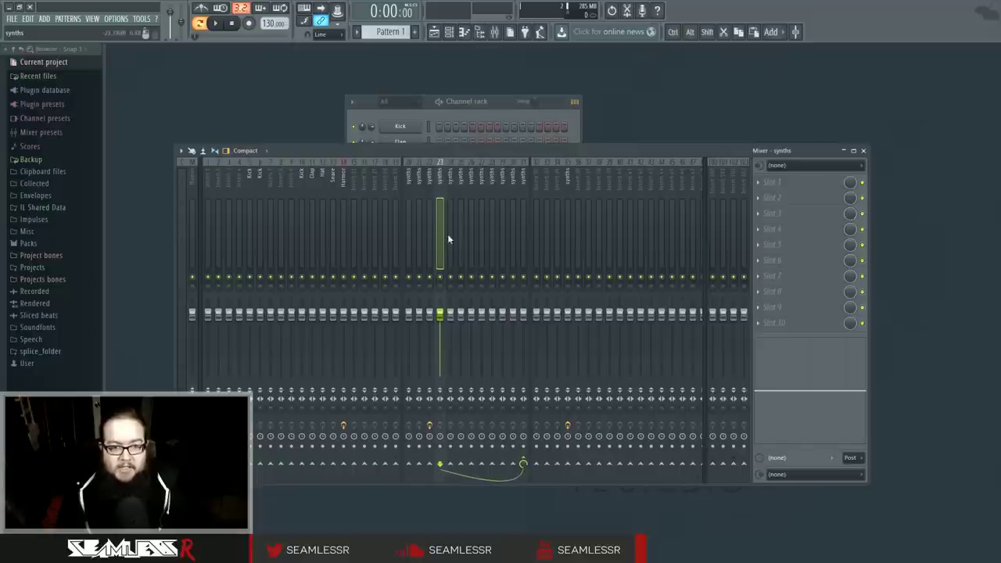
# Select the Harmor track and lower its volume fader.
pyautogui.click(345, 200)
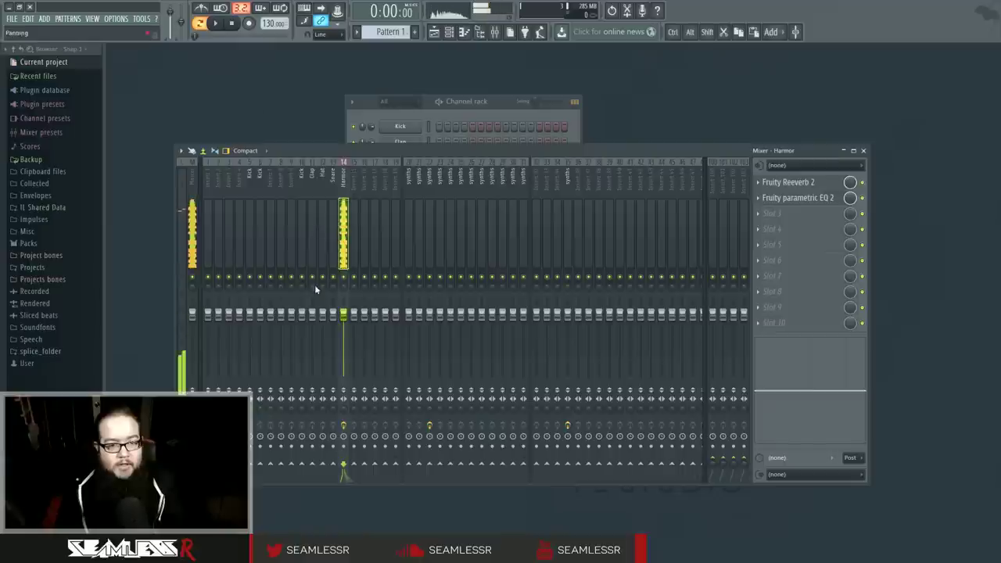
pyautogui.moveTo(344, 313); pyautogui.dragTo(347, 346)
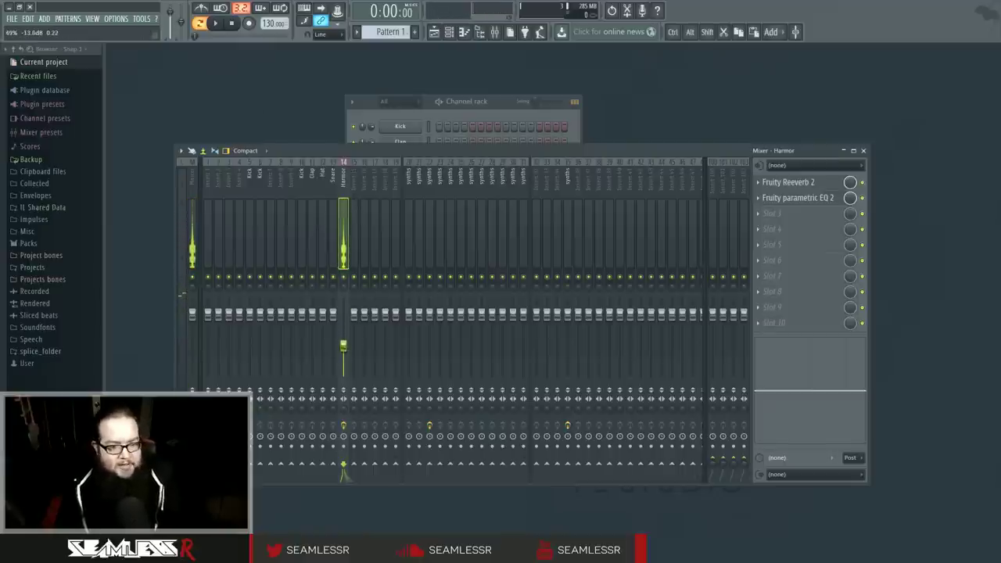
# Select synths tracks 20 to 31, move their volume faders together, return them to 100%, and select track 27.
pyautogui.moveTo(407, 184)
pyautogui.mouseDown()
pyautogui.moveTo(523, 185)
pyautogui.moveTo(408, 186)
pyautogui.mouseUp()
pyautogui.moveTo(461, 316)
pyautogui.mouseDown()
pyautogui.moveTo(461, 348)
pyautogui.moveTo(461, 313)
pyautogui.mouseUp()
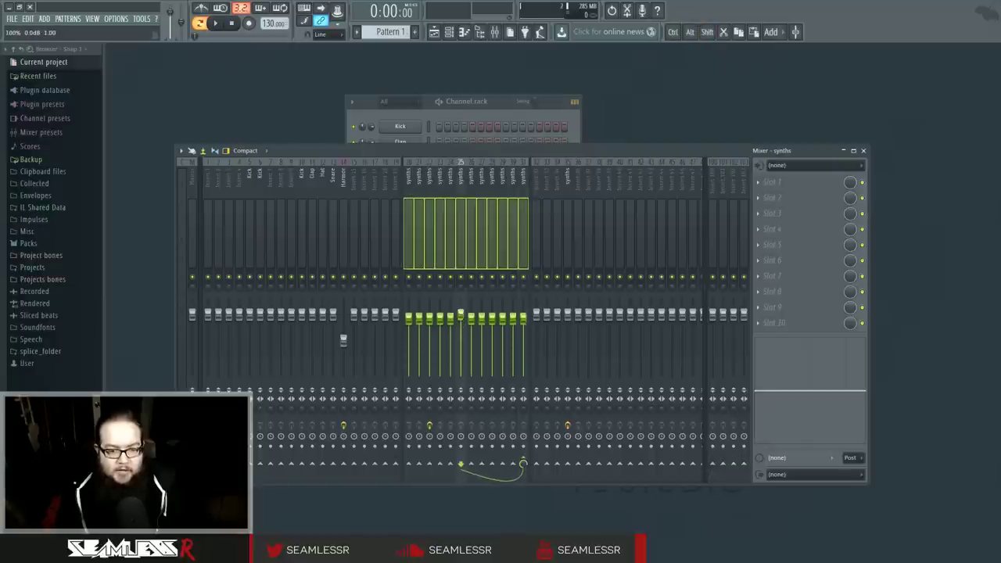
pyautogui.click(479, 178)
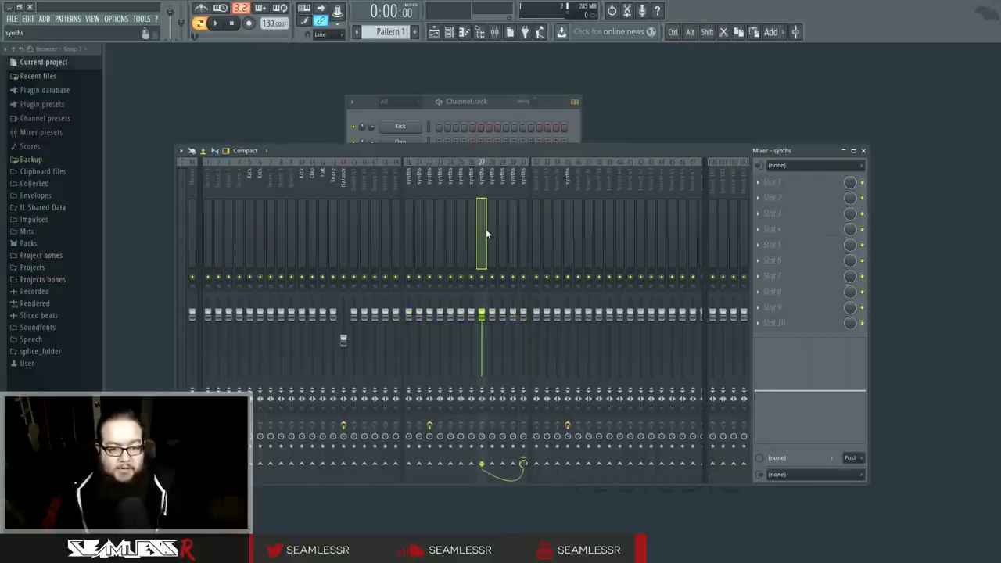
# Lower the volume faders of synths tracks 21, 23, 24, 27, 28 and 30 to different levels and select tracks 20 to 31 together.
pyautogui.moveTo(439, 314); pyautogui.dragTo(418, 352)
pyautogui.moveTo(492, 314); pyautogui.dragTo(512, 360)
pyautogui.moveTo(524, 182); pyautogui.dragTo(414, 189)
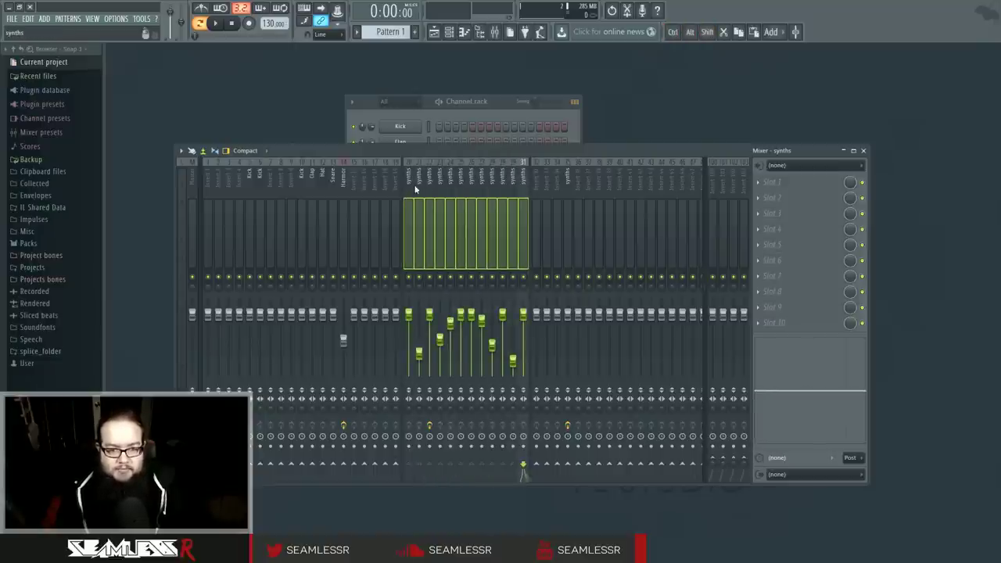
pyautogui.moveTo(523, 470); pyautogui.dragTo(470, 465)
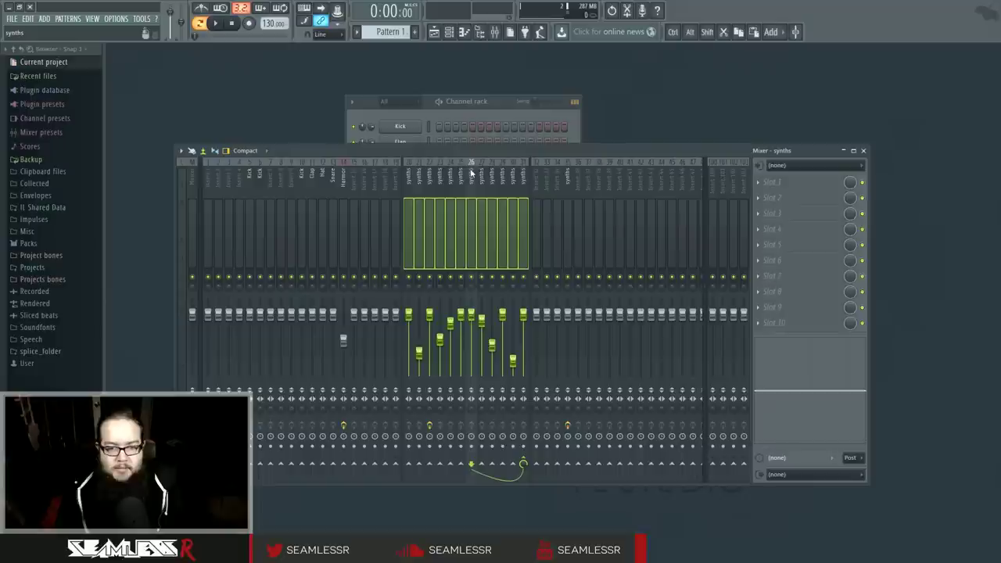
pyautogui.moveTo(502, 185); pyautogui.dragTo(290, 186)
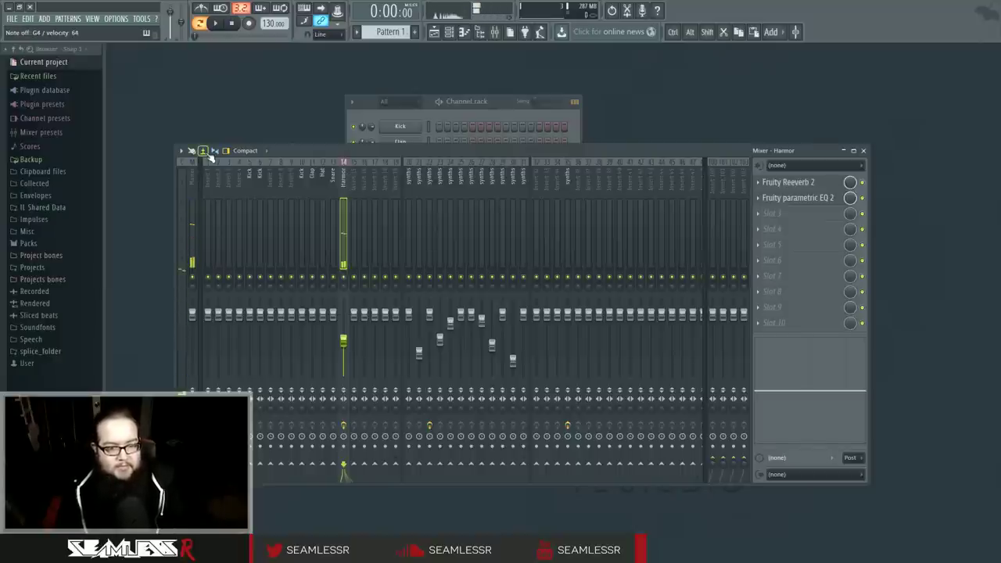
# Try out the Harmor track's mute and stereo separation controls and bring its volume fader back to the default level.
pyautogui.moveTo(345, 277); pyautogui.dragTo(345, 278)
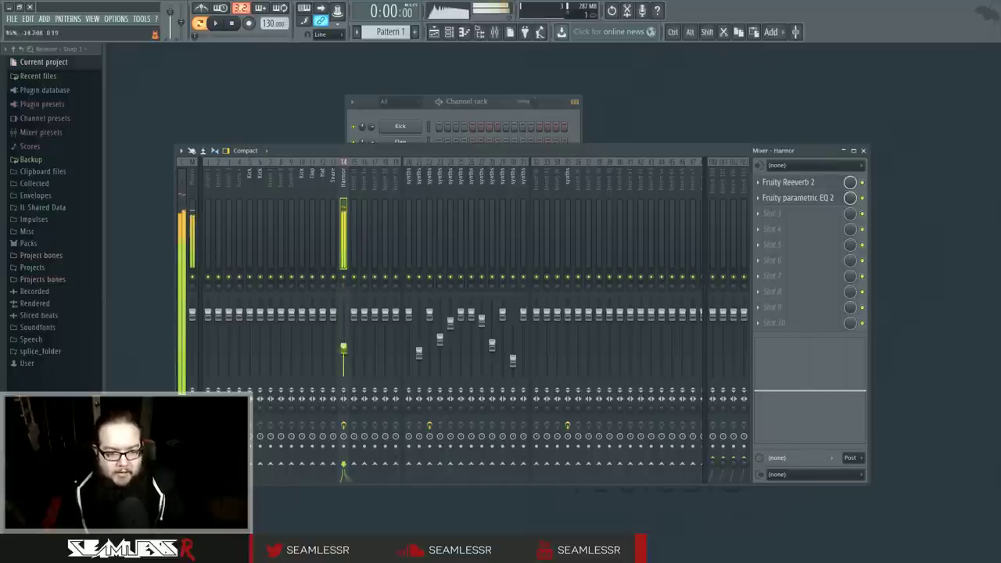
pyautogui.moveTo(343, 369); pyautogui.dragTo(344, 348)
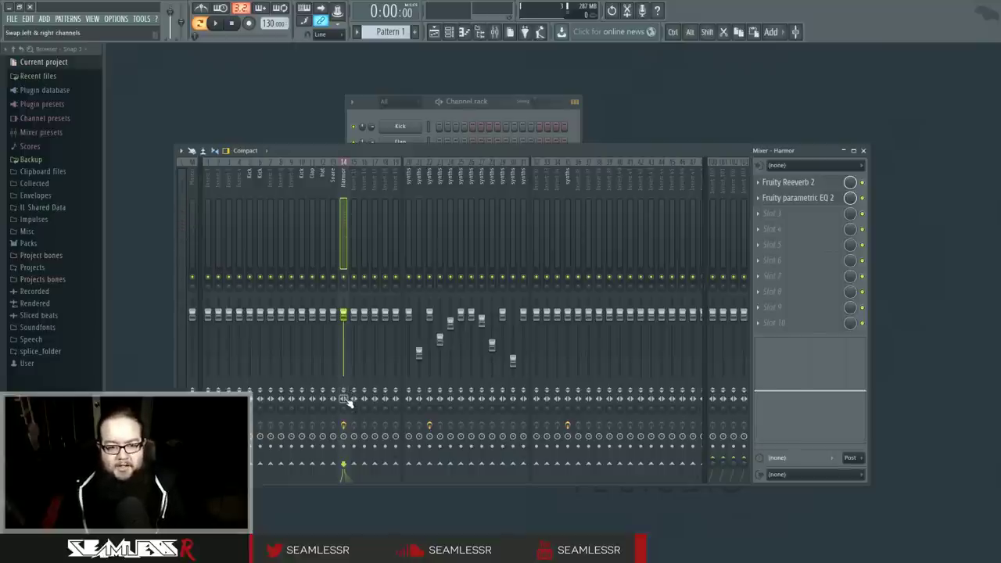
pyautogui.moveTo(343, 409)
pyautogui.mouseDown()
pyautogui.moveTo(342, 398)
pyautogui.moveTo(342, 422)
pyautogui.mouseUp()
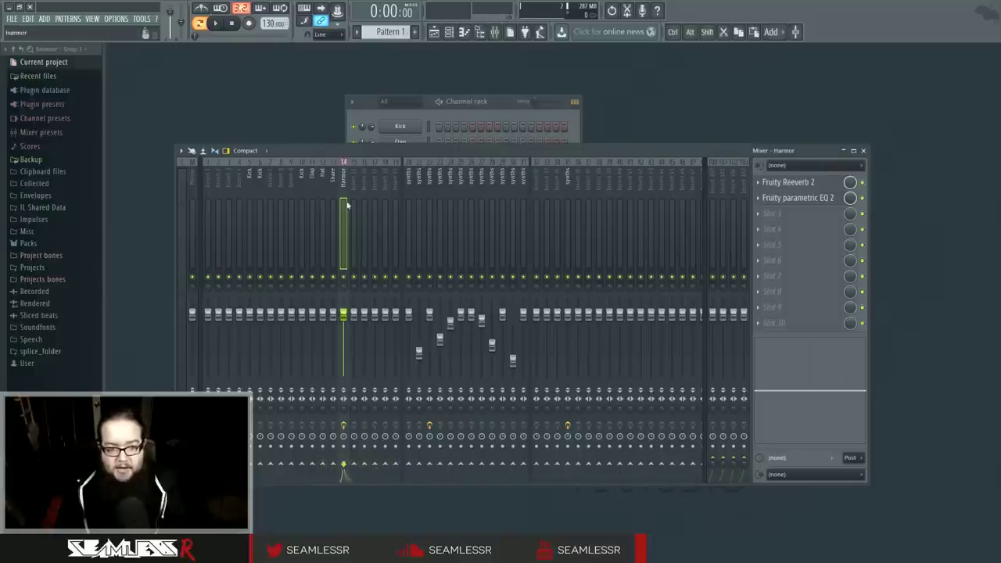
# Enable a send from Harmor to Insert 17, vary its send level, and remove the send.
pyautogui.click(374, 464)
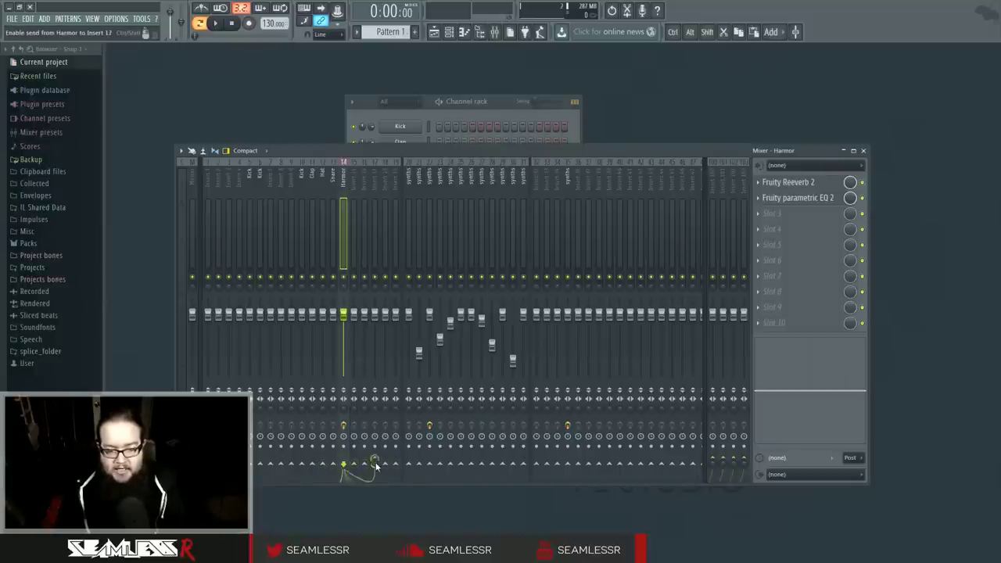
pyautogui.click(374, 464)
pyautogui.click(375, 465)
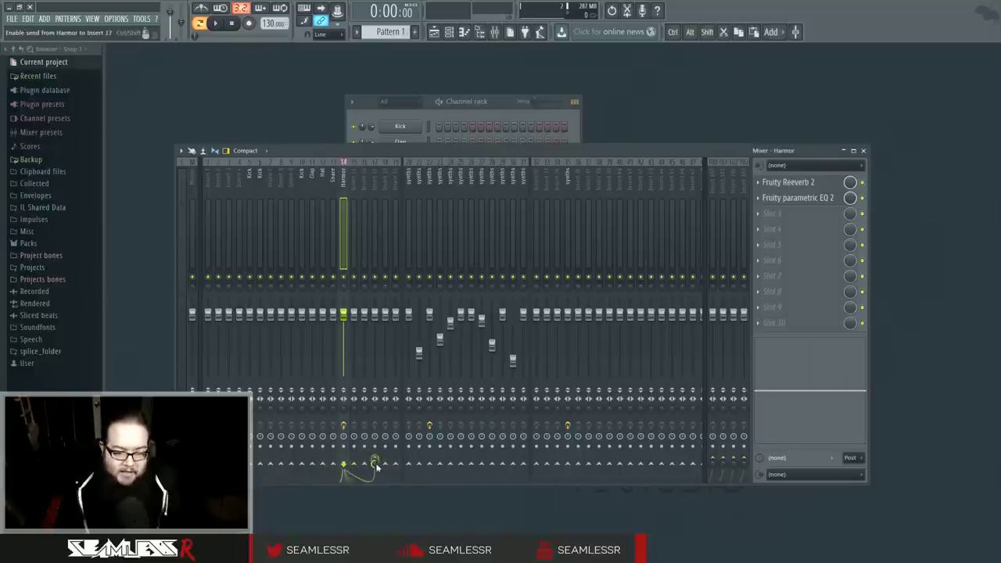
pyautogui.moveTo(374, 465); pyautogui.dragTo(375, 479)
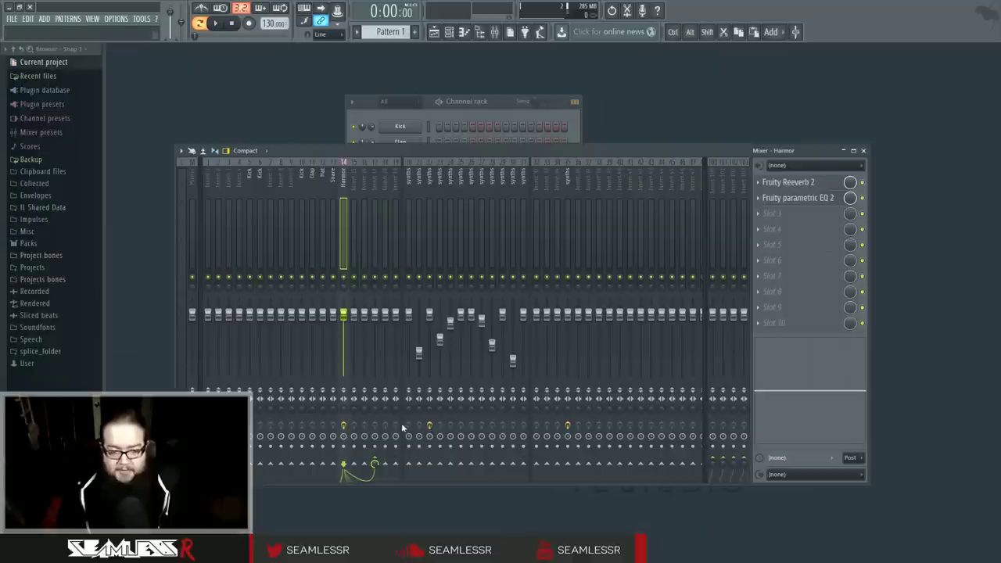
pyautogui.click(375, 464)
# Route the Harmor track to Insert 17 using the "Route to this track" option.
pyautogui.rightClick(374, 464)
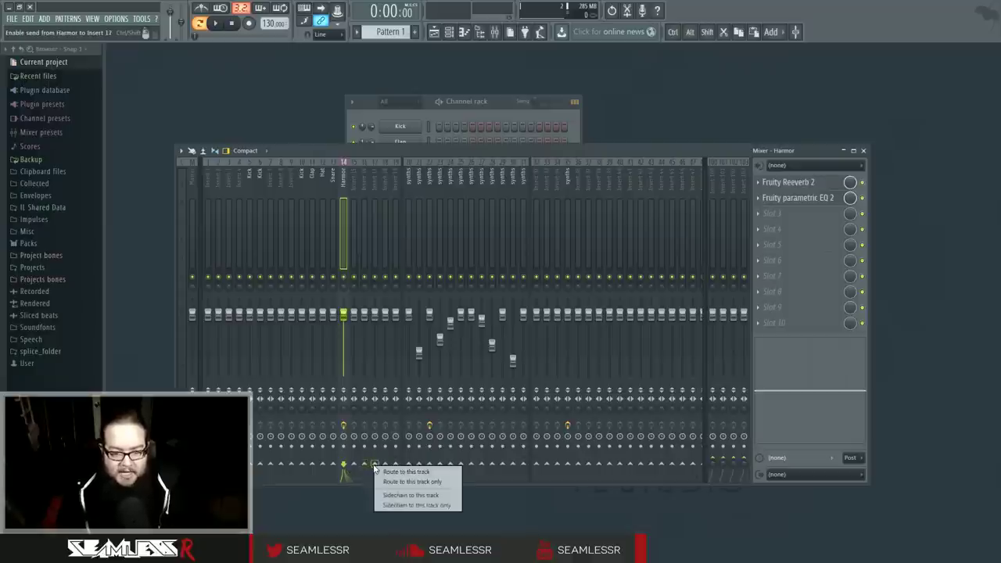
pyautogui.click(429, 473)
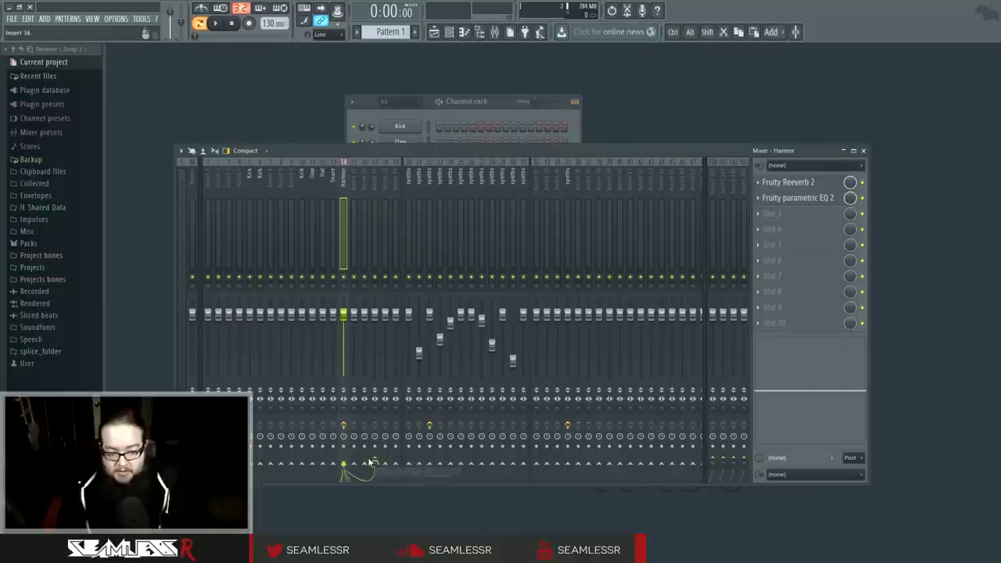
# Try the exclusive routing and sidechain options for Harmor's send to Insert 17.
pyautogui.rightClick(375, 460)
pyautogui.click(414, 476)
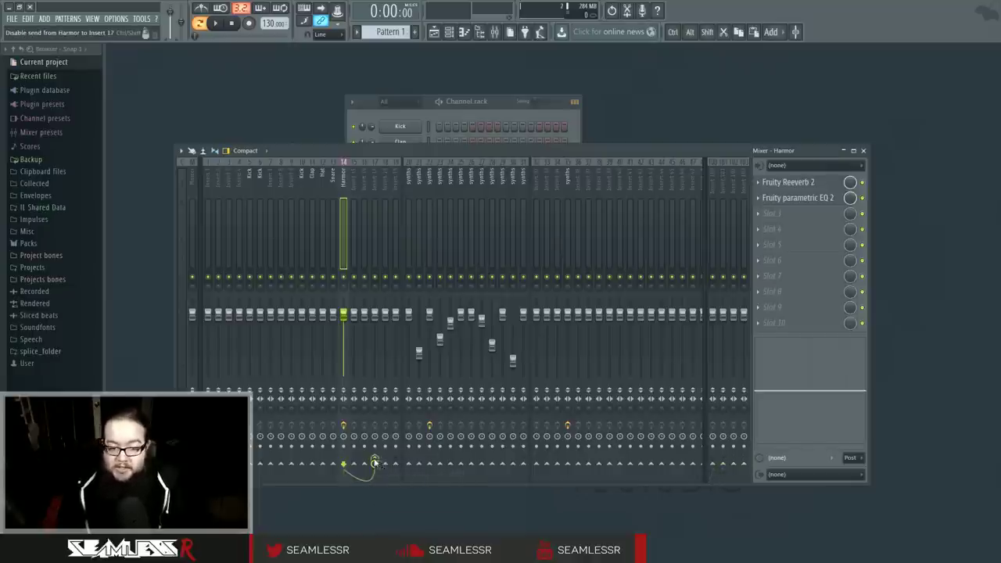
pyautogui.rightClick(375, 465)
pyautogui.click(421, 491)
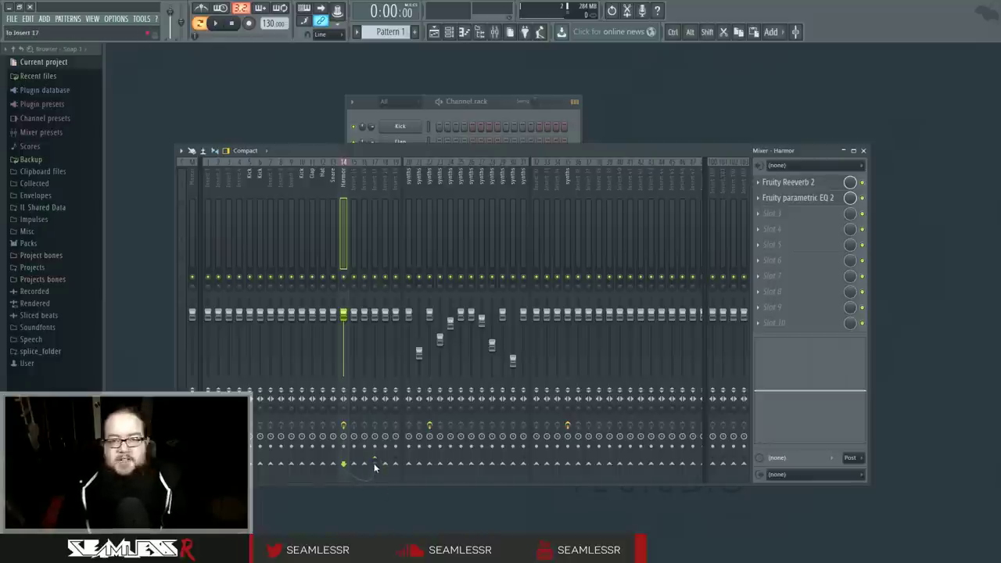
pyautogui.click(375, 467)
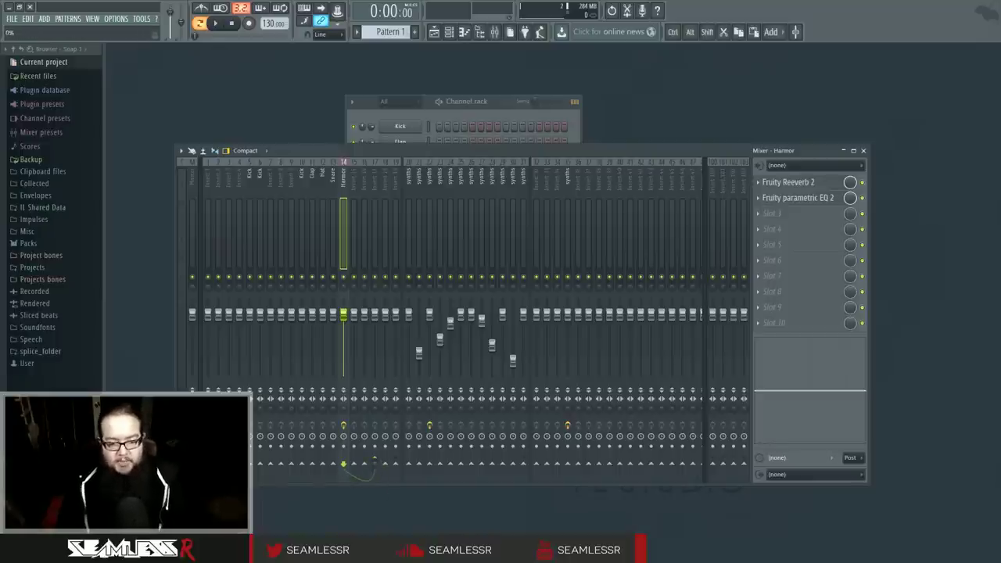
pyautogui.rightClick(376, 461)
pyautogui.click(398, 499)
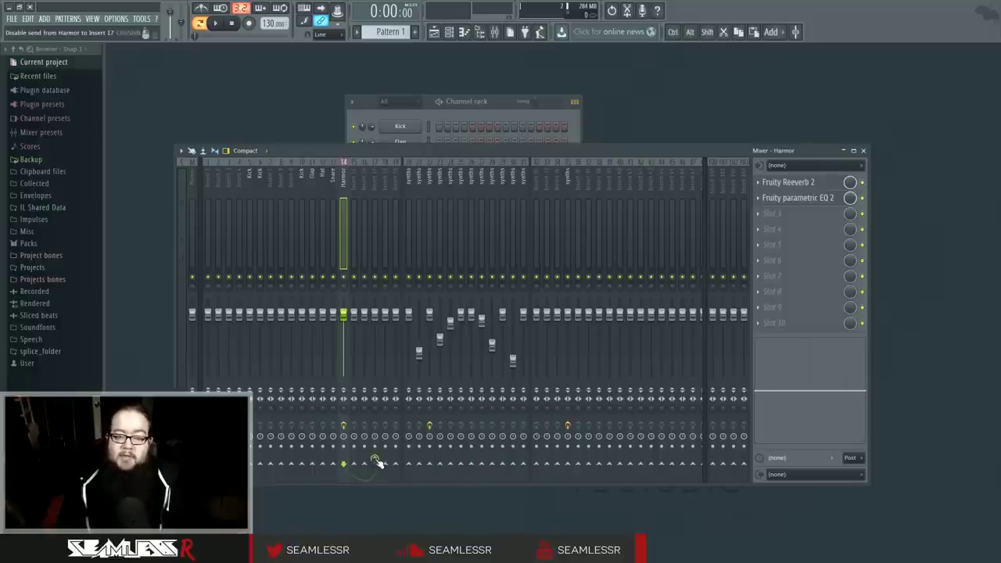
pyautogui.click(375, 466)
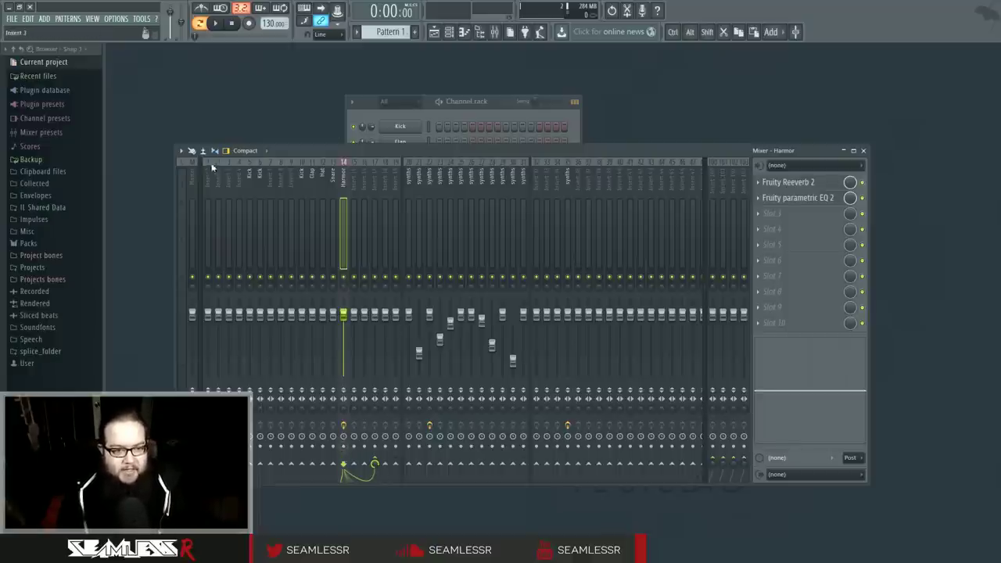
# Write a one-bar rhythm of six short G4 notes for Harmor in the piano roll.
pyautogui.click(181, 151)
pyautogui.moveTo(206, 174)
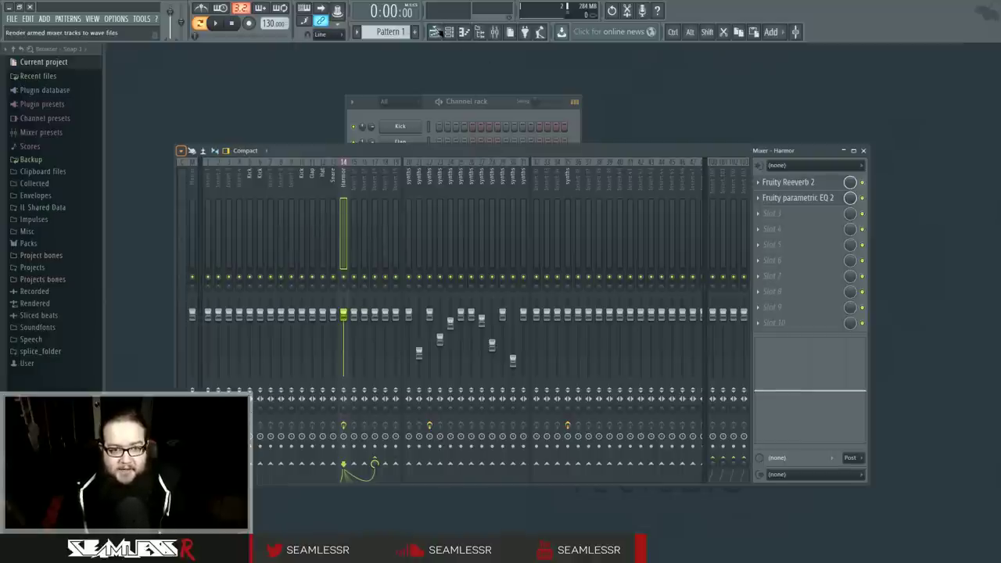
pyautogui.click(434, 32)
pyautogui.press('F6')
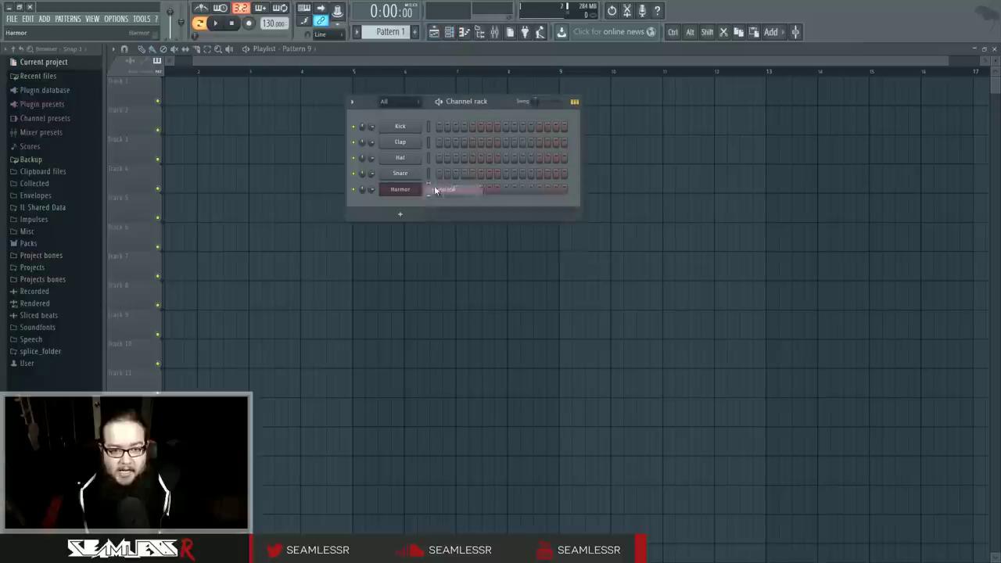
pyautogui.press('F7')
pyautogui.click(153, 335)
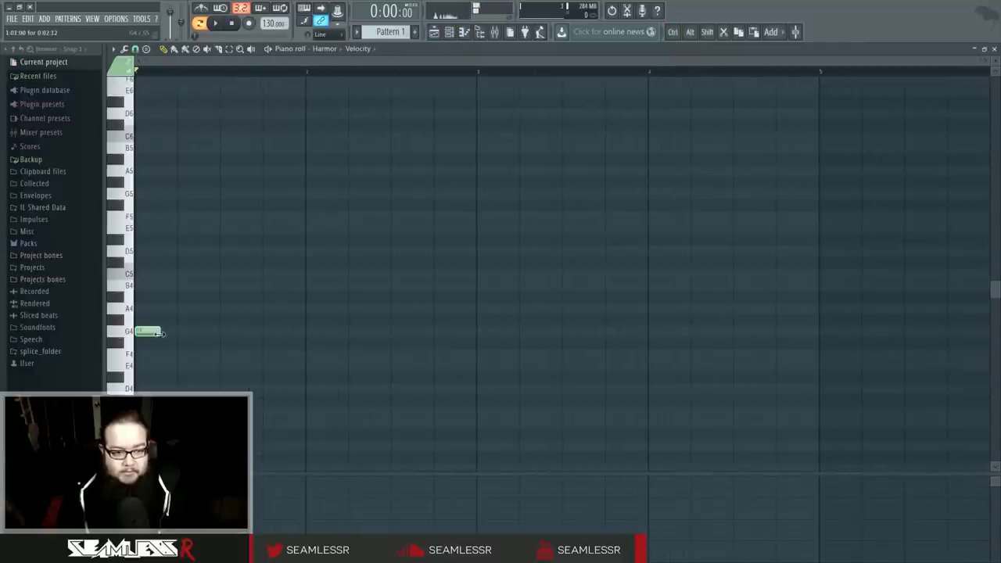
pyautogui.click(174, 333)
pyautogui.click(209, 332)
pyautogui.click(229, 333)
pyautogui.click(263, 332)
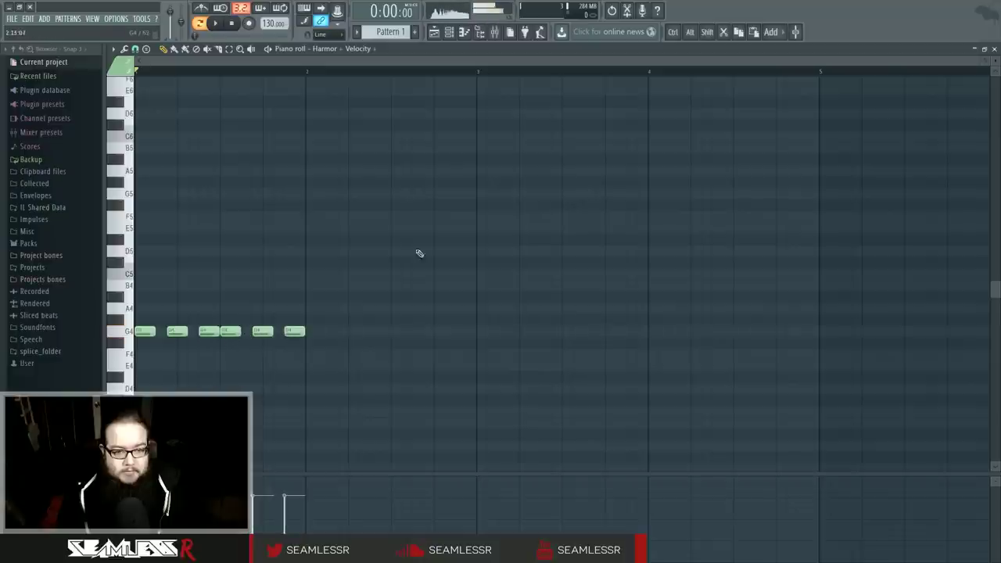
# Place Pattern 1 on playlist Track 1 at bar 5 and make a one-bar time selection over it.
pyautogui.press('F5')
pyautogui.click(368, 94)
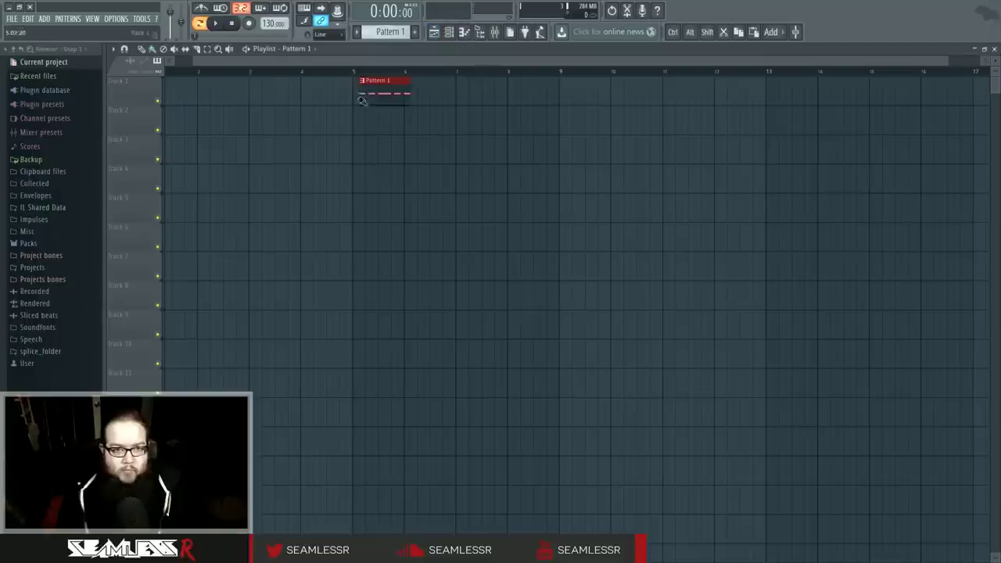
pyautogui.moveTo(353, 70); pyautogui.dragTo(408, 80)
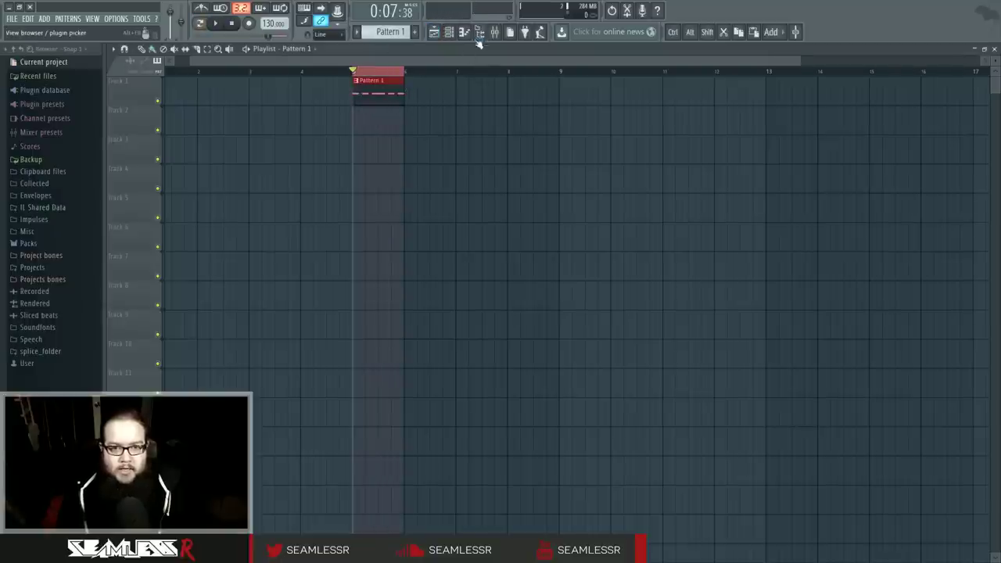
# Play the selected bar with the mixer open to watch which tracks receive Harmor's signal.
pyautogui.press('F9')
pyautogui.press('space')
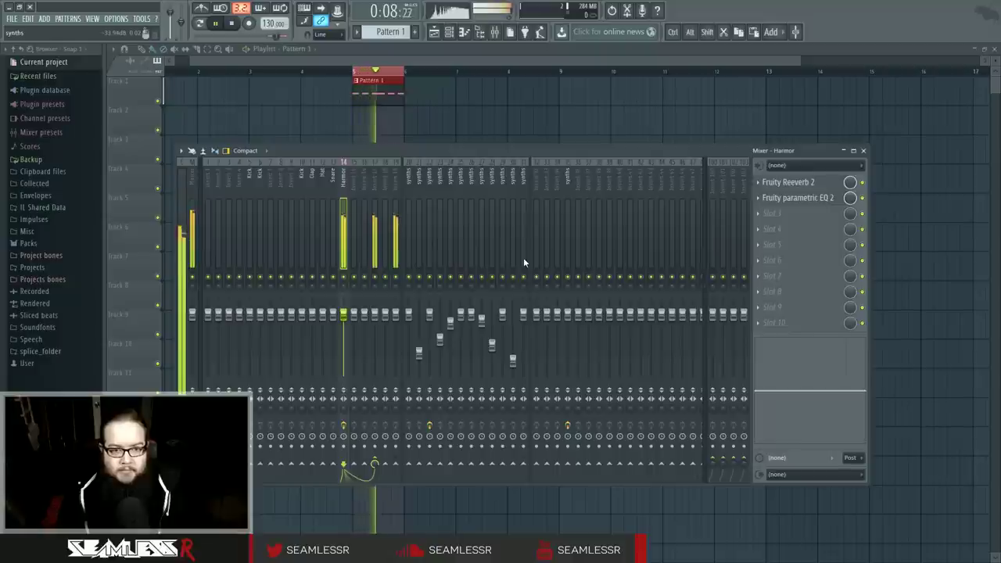
pyautogui.press('space')
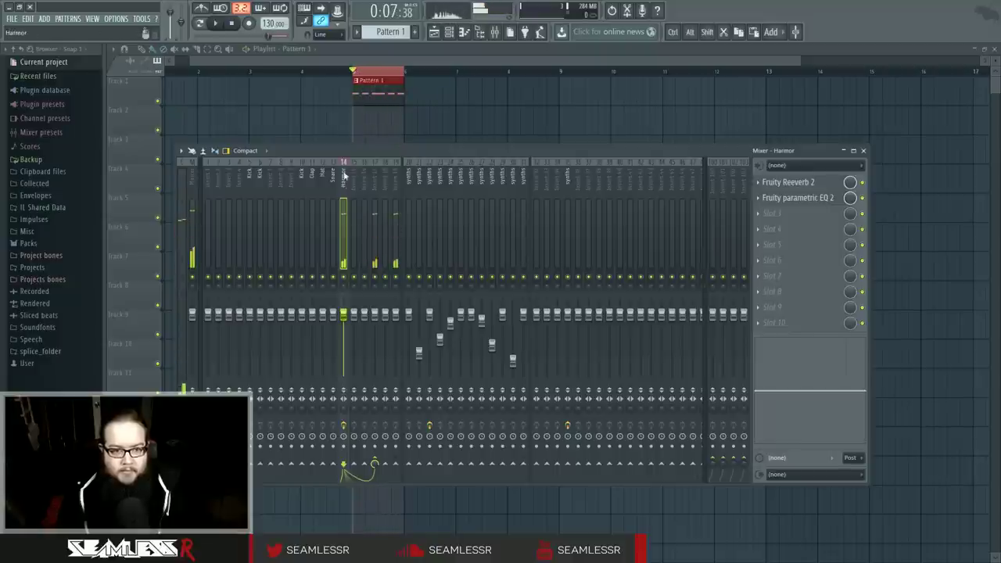
# Route the Harmor track only to the Master, lower its volume fader slightly, and audition the pattern.
pyautogui.rightClick(192, 464)
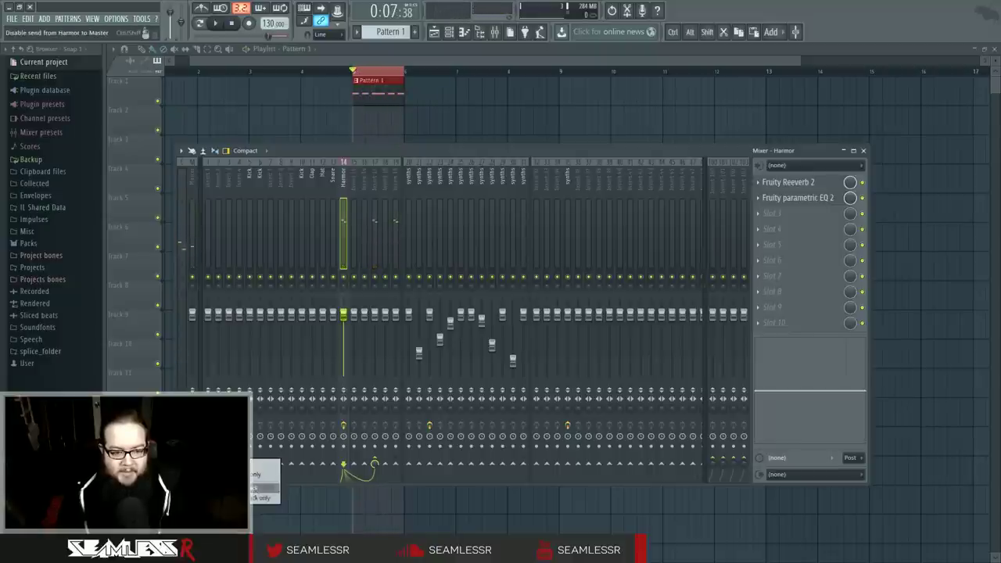
pyautogui.click(257, 474)
pyautogui.press('space')
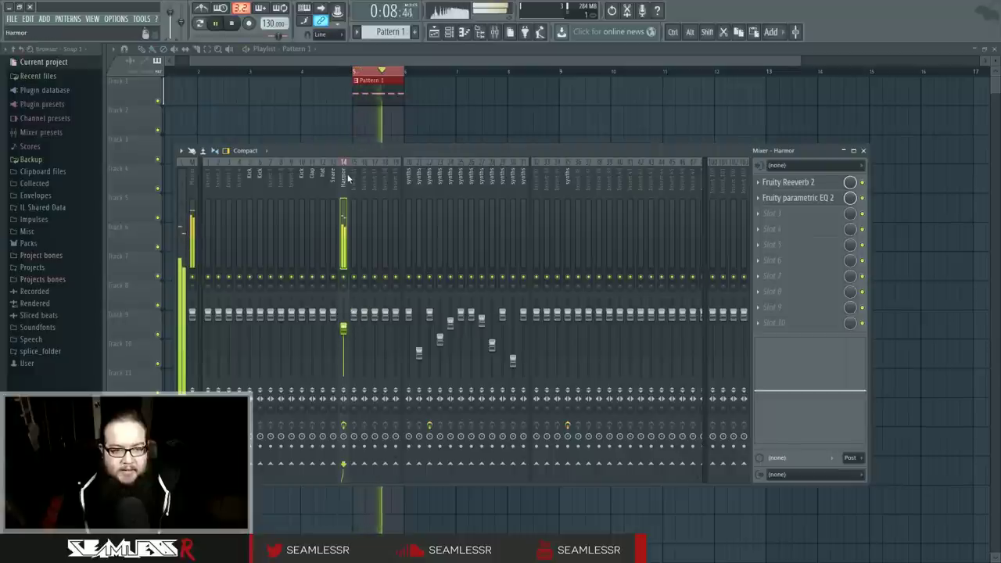
pyautogui.press('space')
# Arm the Harmor mixer track for disk recording and turn off the Latency compensation recording option.
pyautogui.click(181, 150)
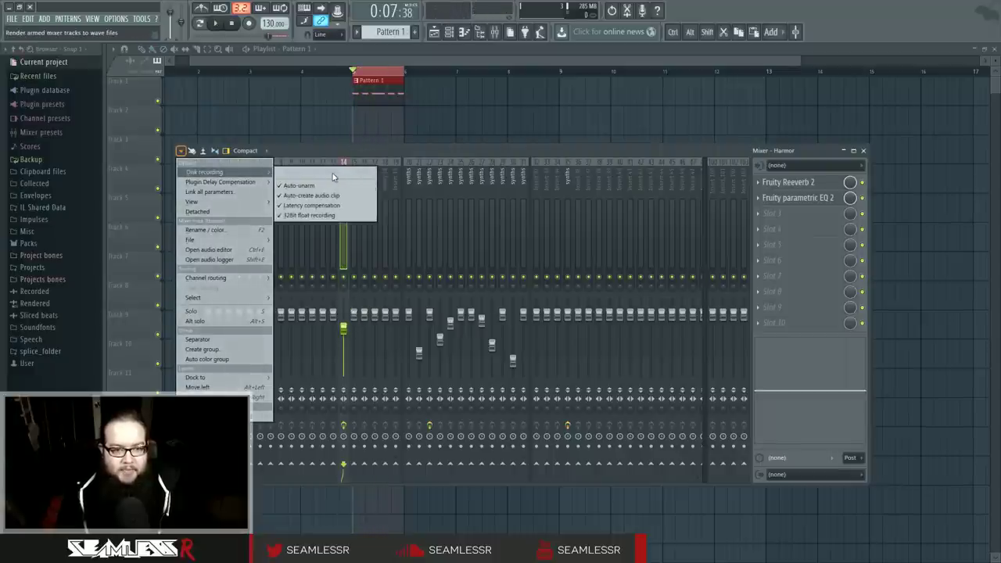
pyautogui.click(343, 447)
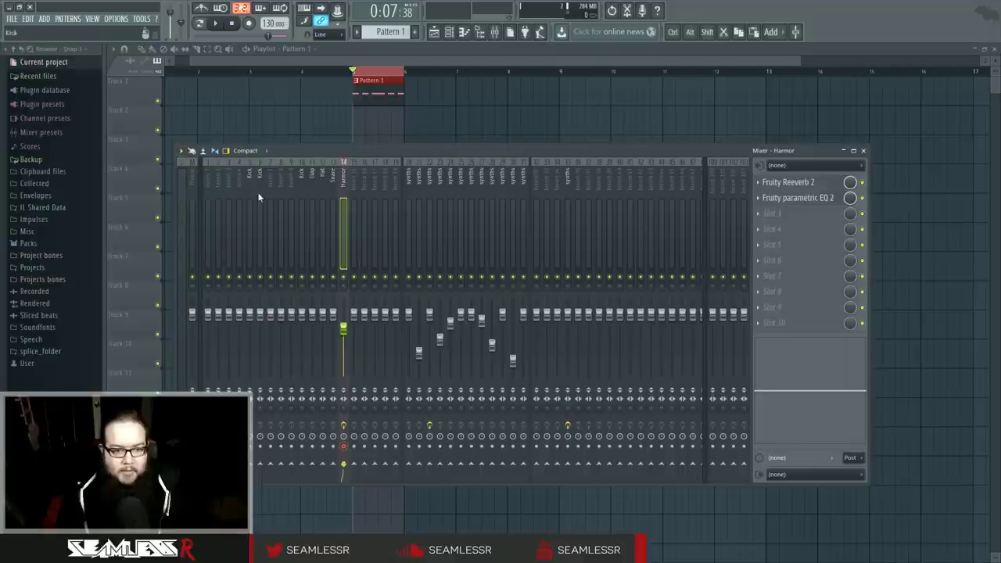
pyautogui.click(180, 150)
pyautogui.moveTo(223, 171)
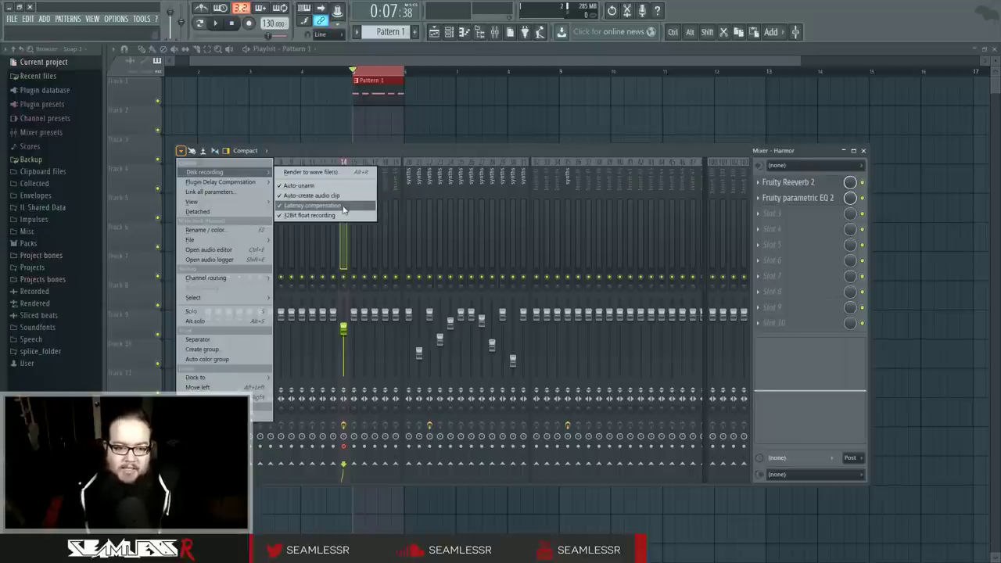
pyautogui.click(289, 206)
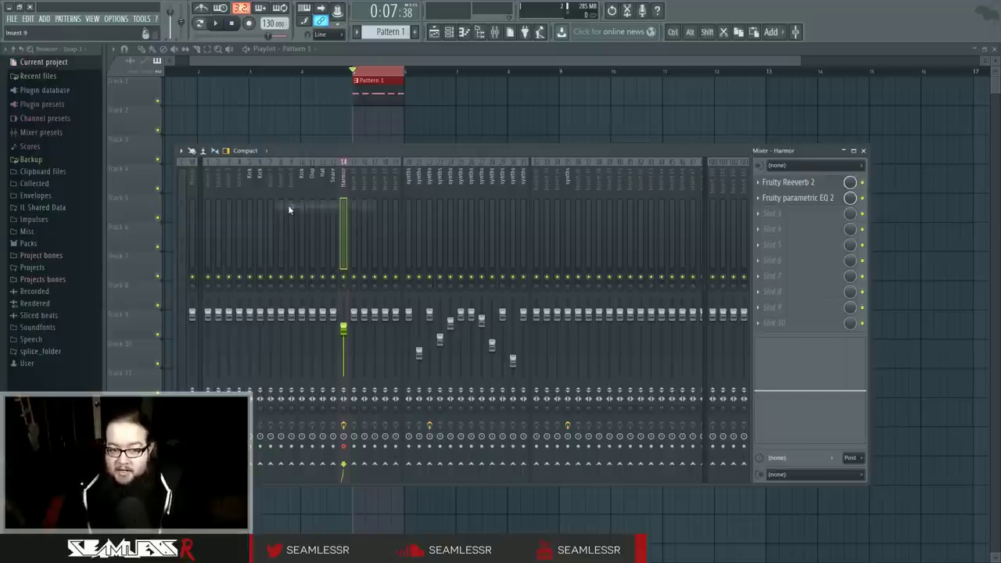
# Bring up the piano roll behind the mixer and switch off the 32Bit float recording option for disk recording.
pyautogui.press('F9')
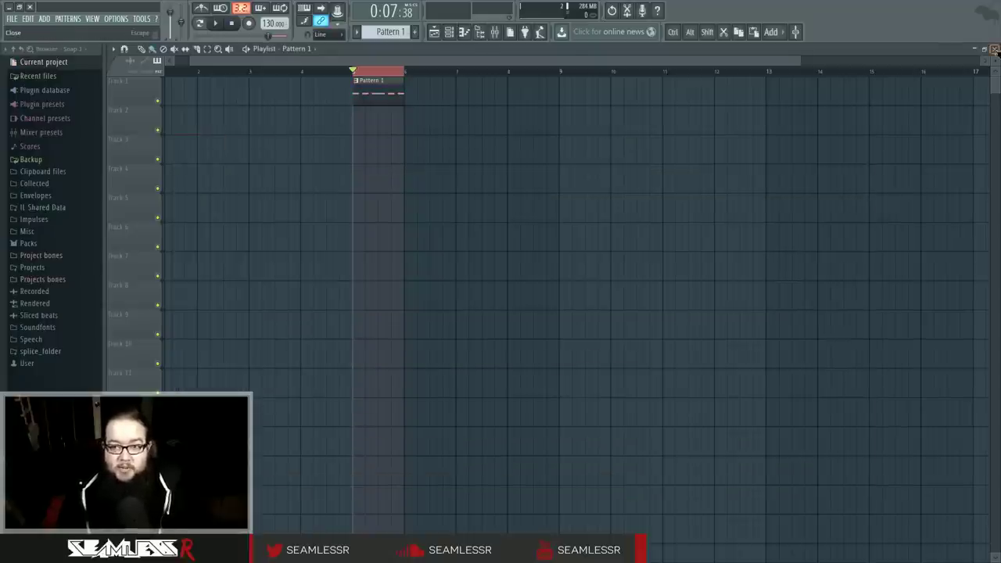
pyautogui.press('F7')
pyautogui.press('F9')
pyautogui.click(181, 150)
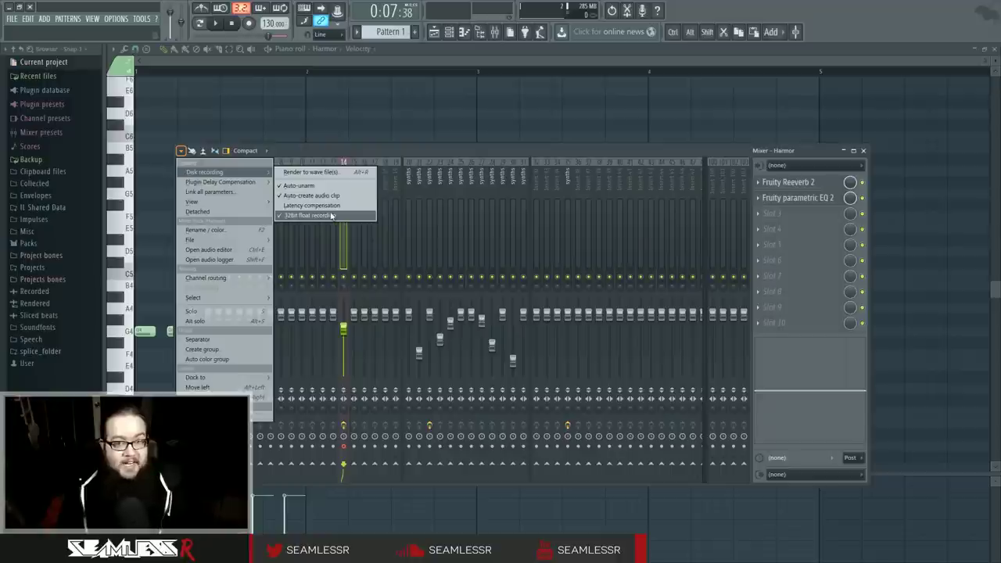
pyautogui.click(328, 216)
pyautogui.click(181, 152)
pyautogui.click(181, 152)
# Open the wave file rendering settings for the armed track, keep the WAV bit depth at 16Bit int, and show the quality options.
pyautogui.click(180, 152)
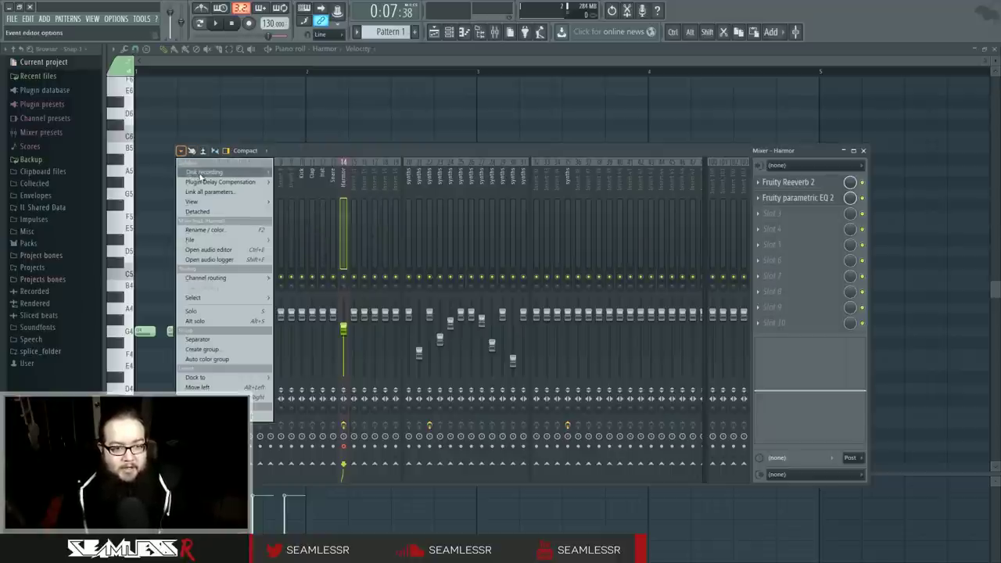
pyautogui.click(305, 172)
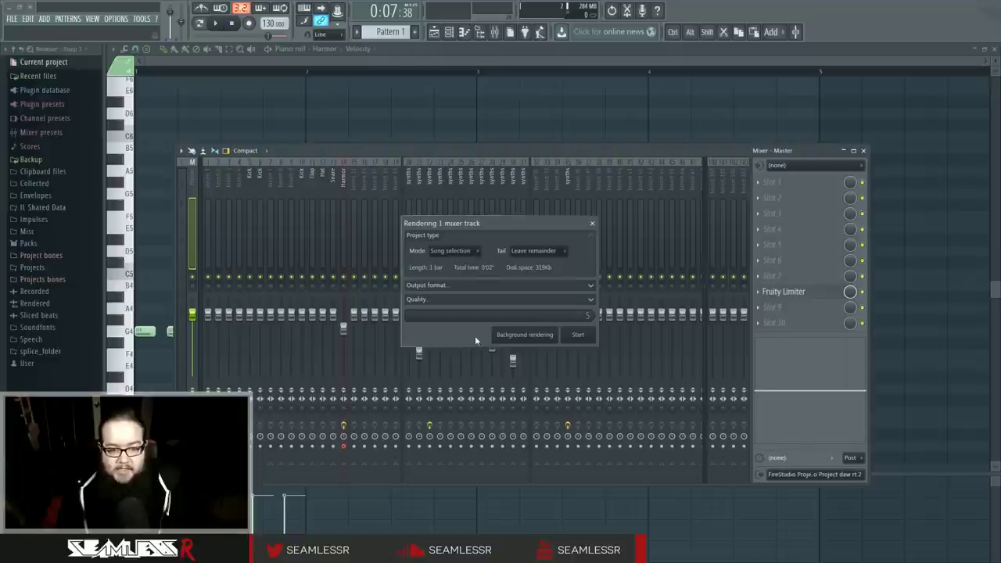
pyautogui.click(474, 286)
pyautogui.click(472, 301)
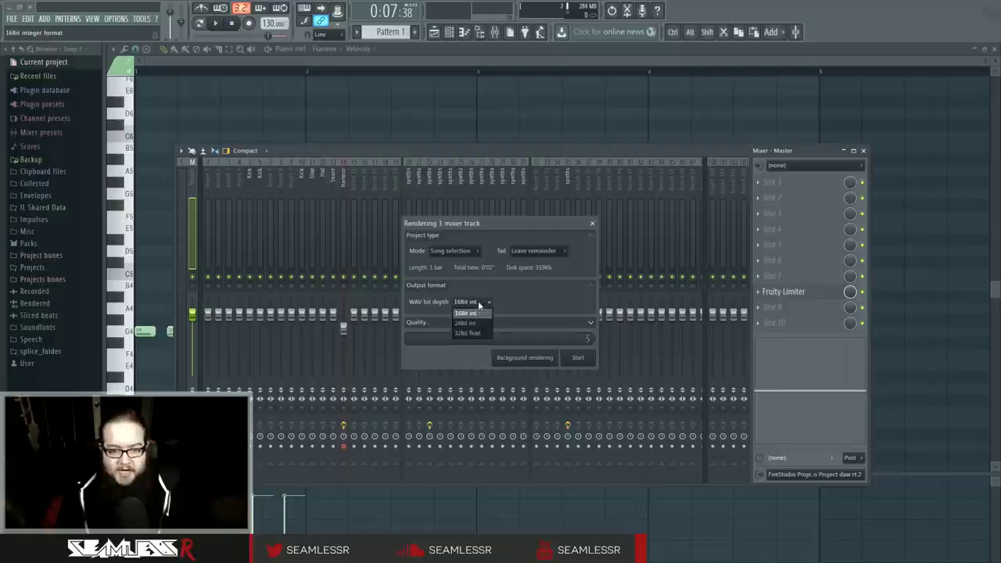
pyautogui.click(472, 324)
pyautogui.click(496, 338)
pyautogui.click(499, 344)
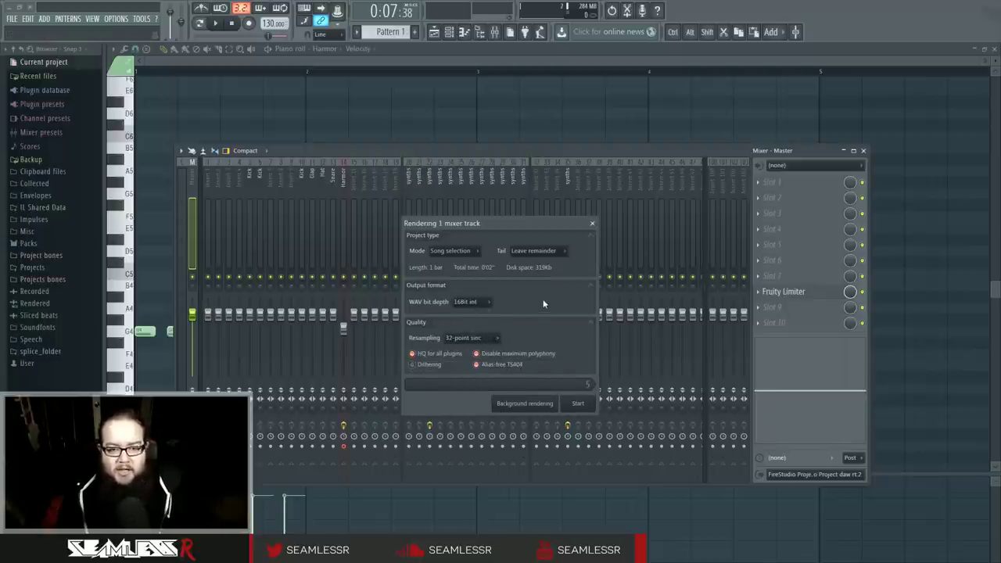
# Render the armed track to a wave file with Tail set to Leave remainder and Mode set to Song selection.
pyautogui.click(535, 251)
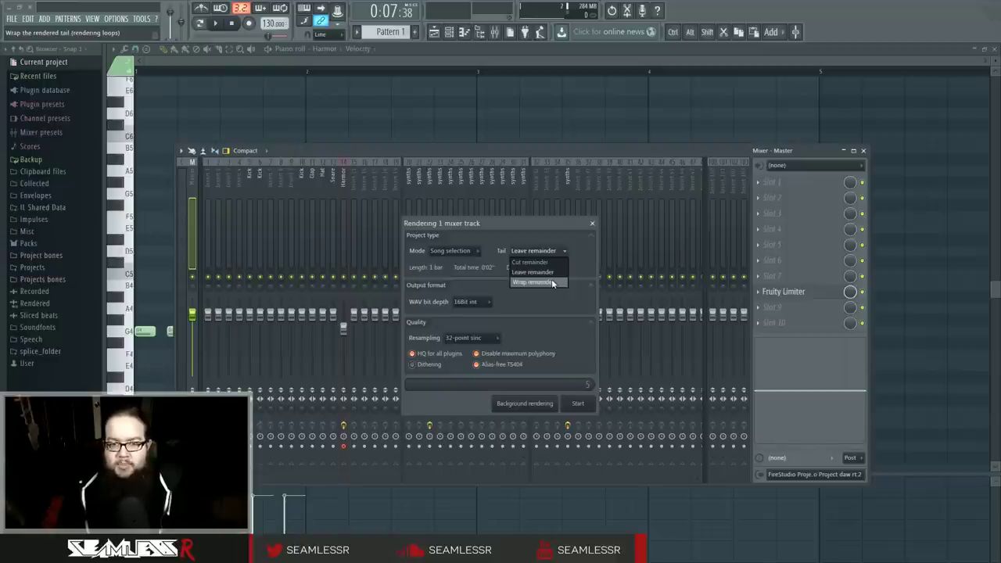
pyautogui.click(533, 271)
pyautogui.click(472, 250)
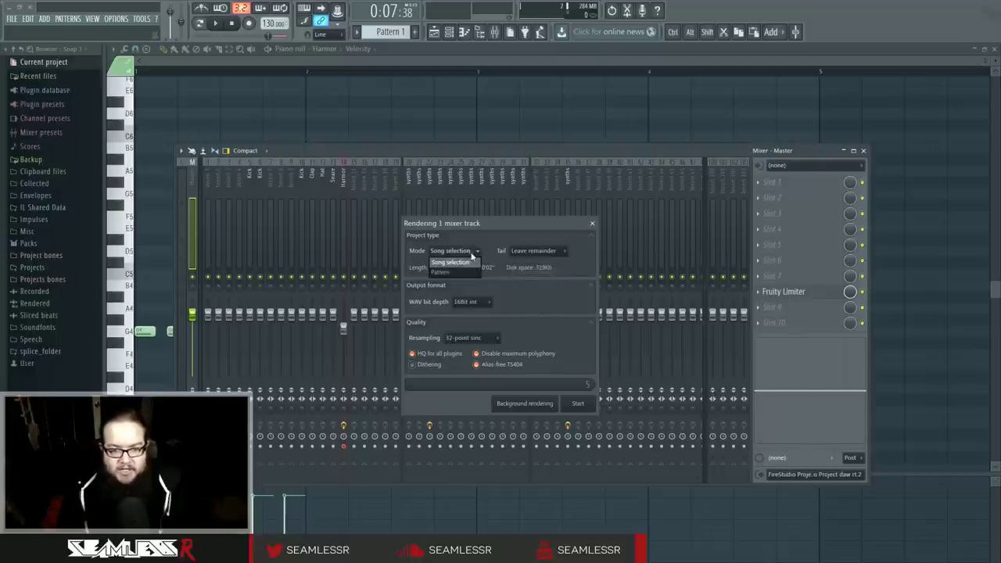
pyautogui.click(471, 250)
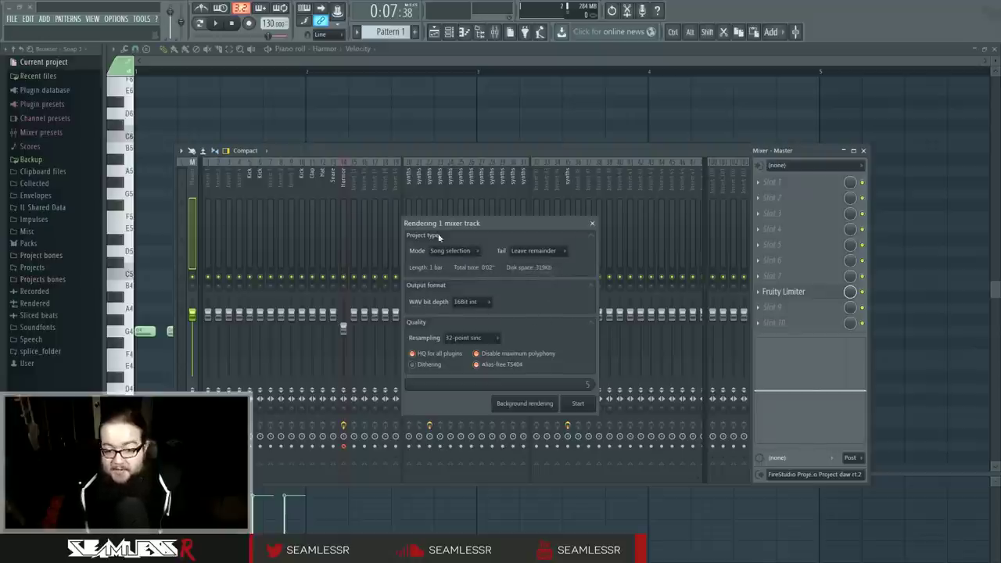
pyautogui.click(578, 403)
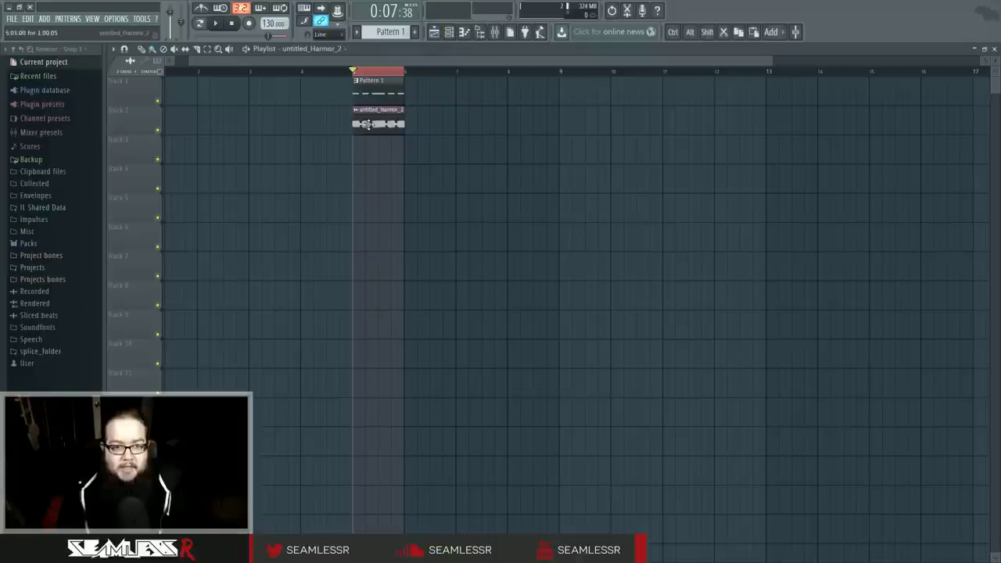
# Move the rendered Harmor audio clip on Track 2 to bar 6 and inspect its waveform up to its end.
pyautogui.moveTo(367, 124); pyautogui.dragTo(417, 124)
pyautogui.scroll(3, 462, 161)
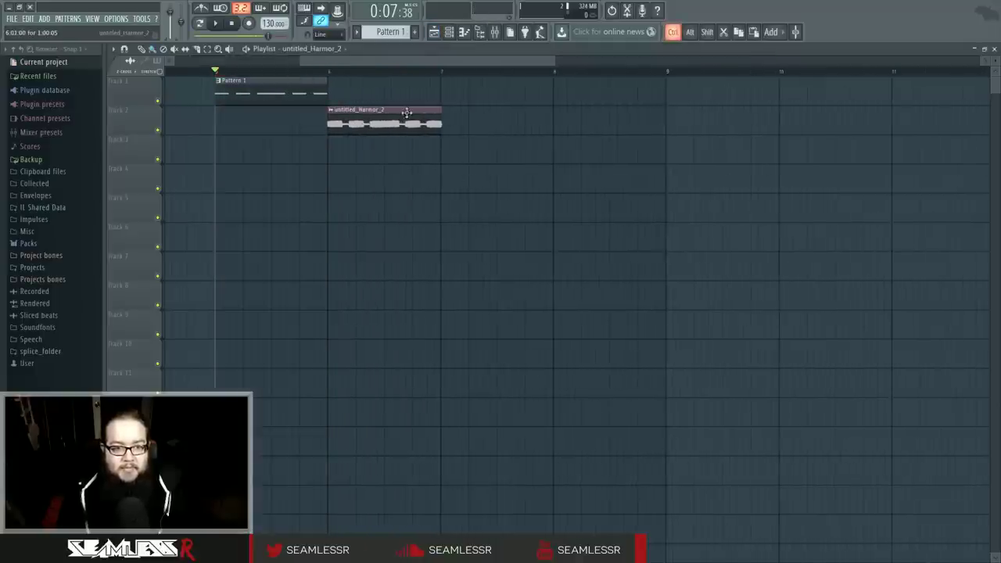
pyautogui.scroll(3, 442, 138)
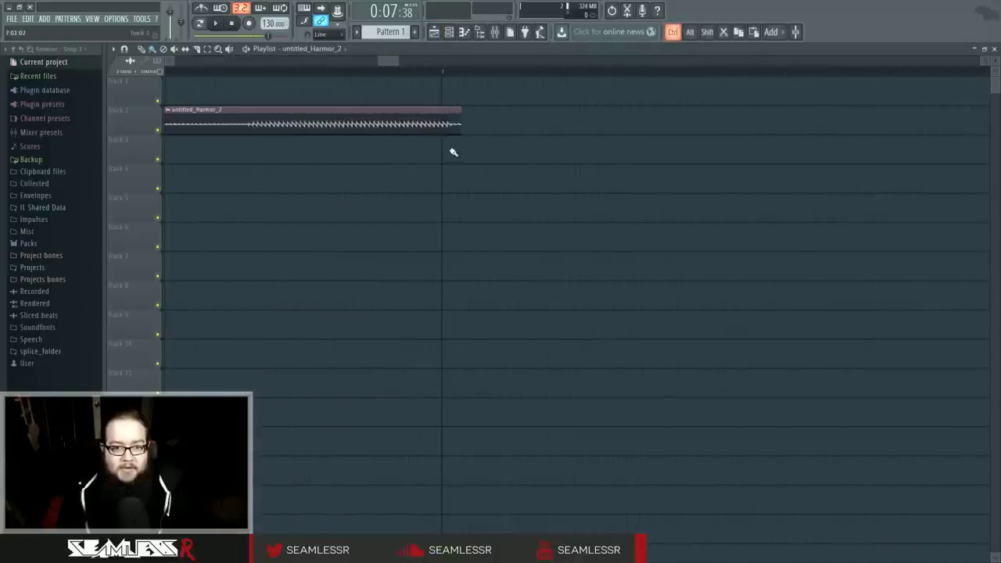
pyautogui.scroll(-3, 446, 152)
pyautogui.scroll(5, 376, 159)
# Play the rendered Harmor audio clip from the start of bar 6 and compare it with Pattern 1.
pyautogui.click(323, 72)
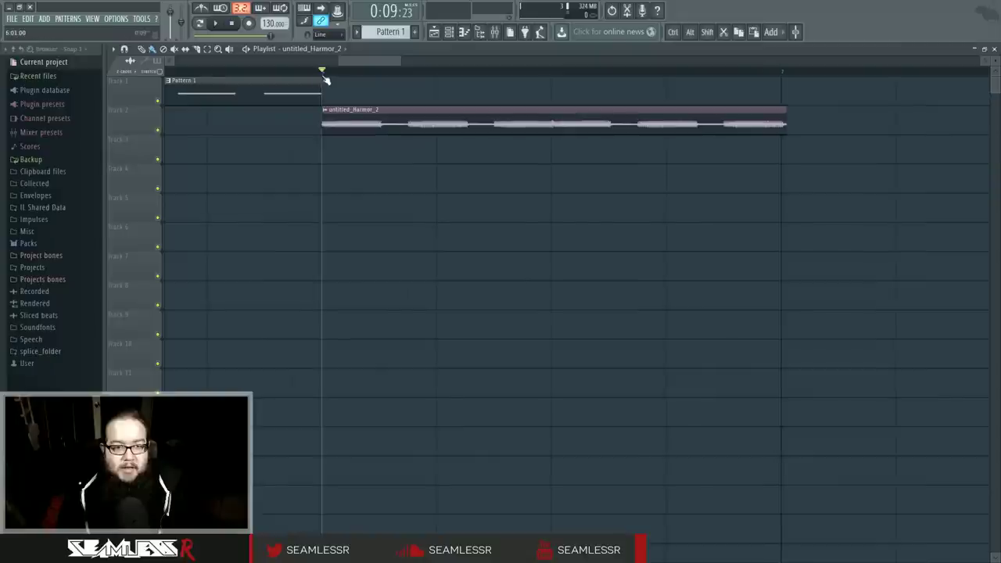
pyautogui.press('space')
pyautogui.scroll(-3, 357, 125)
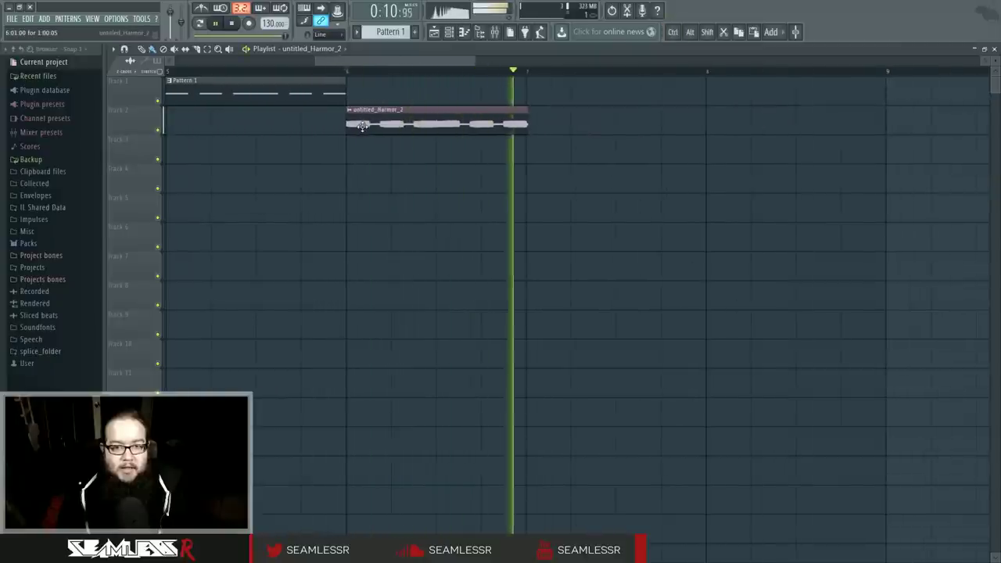
pyautogui.press('space')
pyautogui.scroll(-3, 383, 146)
pyautogui.scroll(3, 371, 149)
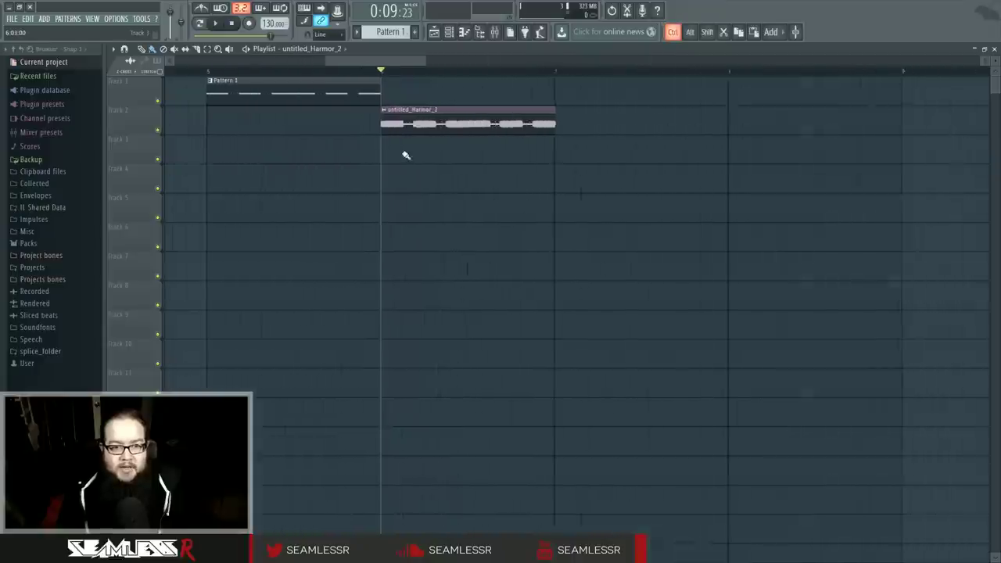
pyautogui.scroll(-2, 411, 145)
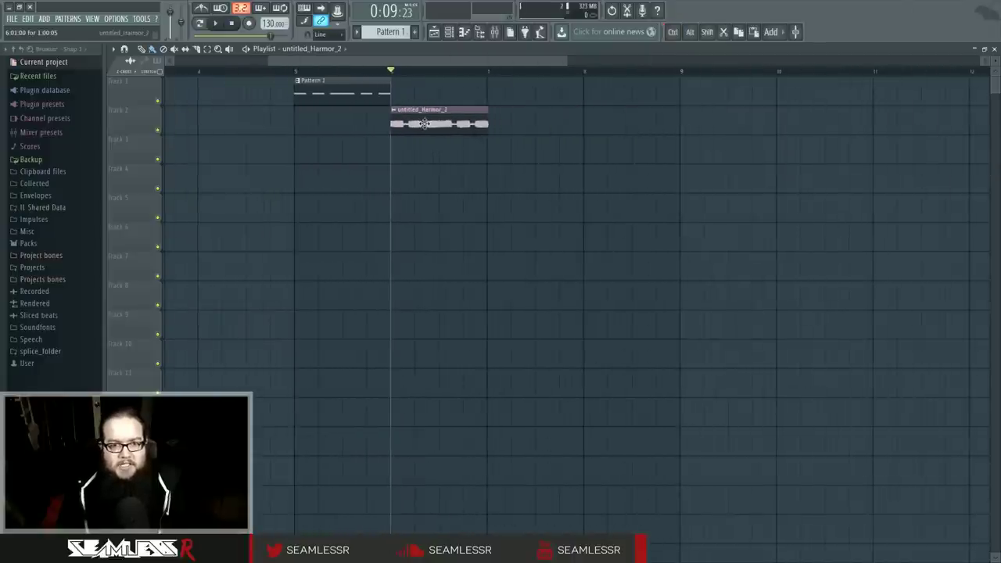
# Play Pattern 1 from the start of bar 5 and stop the playback.
pyautogui.click(291, 72)
pyautogui.press('space')
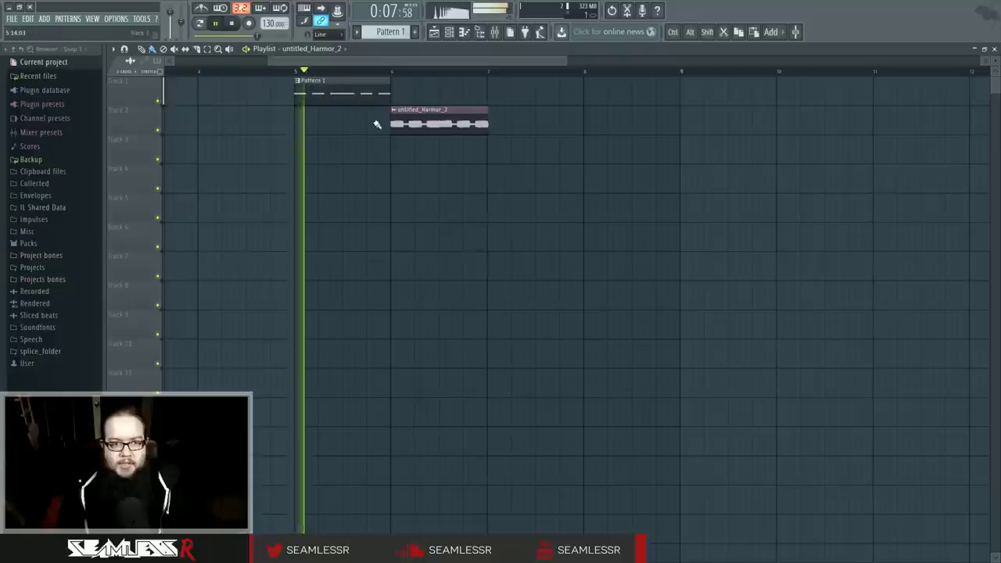
pyautogui.press('space')
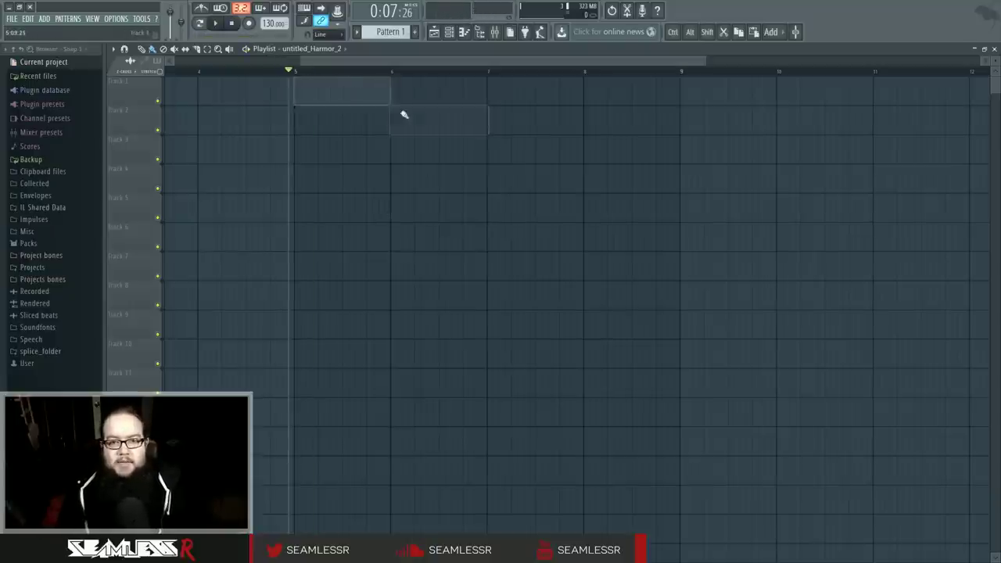
# Open the mixer over the piano roll and select the Harmor track.
pyautogui.press('F7')
pyautogui.press('F9')
pyautogui.moveTo(470, 151); pyautogui.dragTo(497, 145)
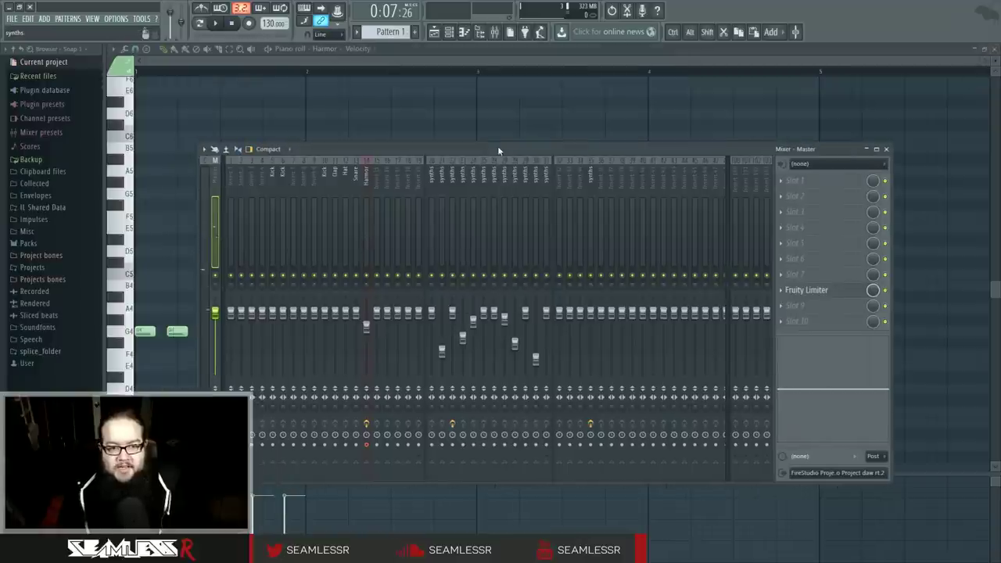
pyautogui.click(365, 173)
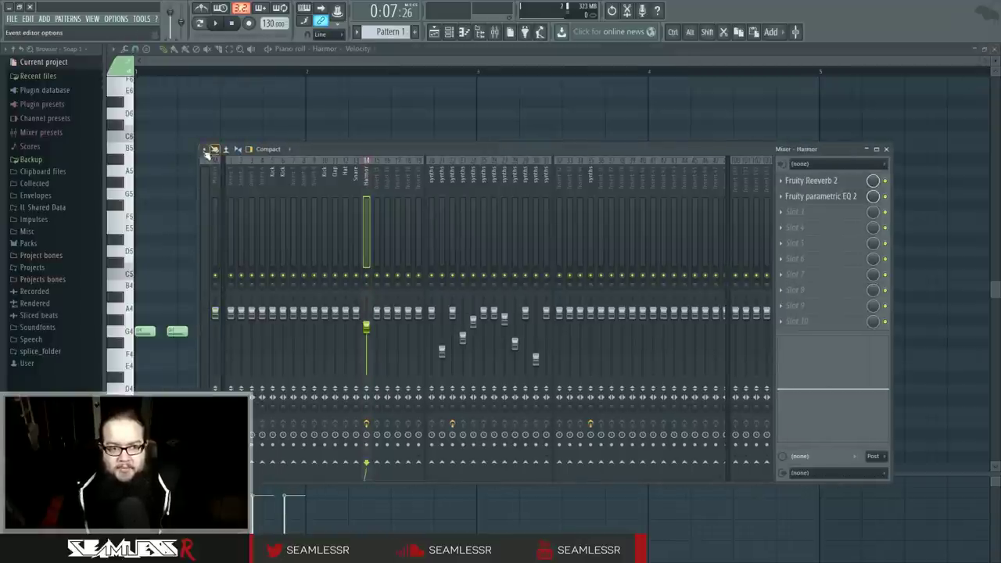
# Look through the mixer's options and its available layouts, keeping Compact.
pyautogui.click(207, 153)
pyautogui.click(367, 145)
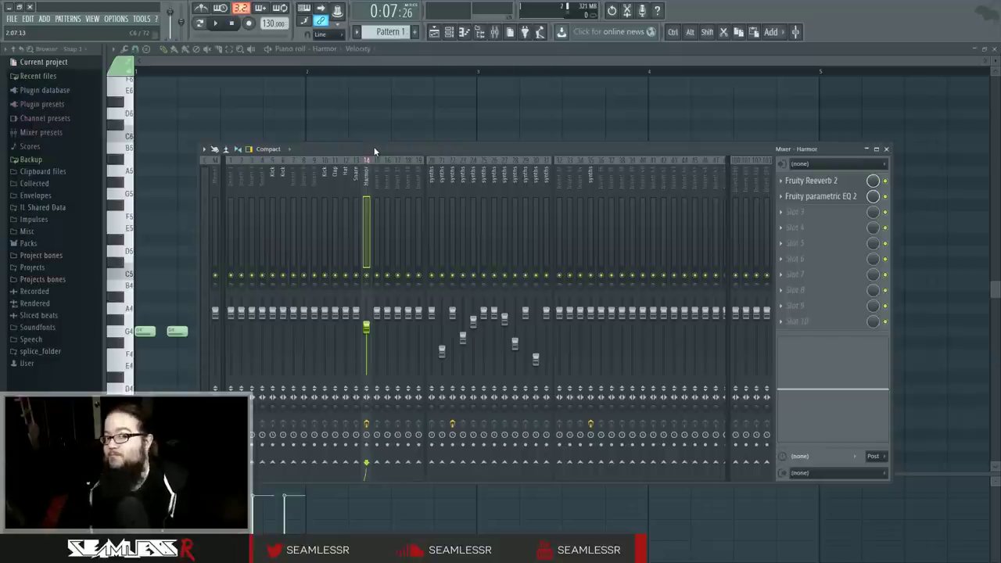
pyautogui.click(204, 149)
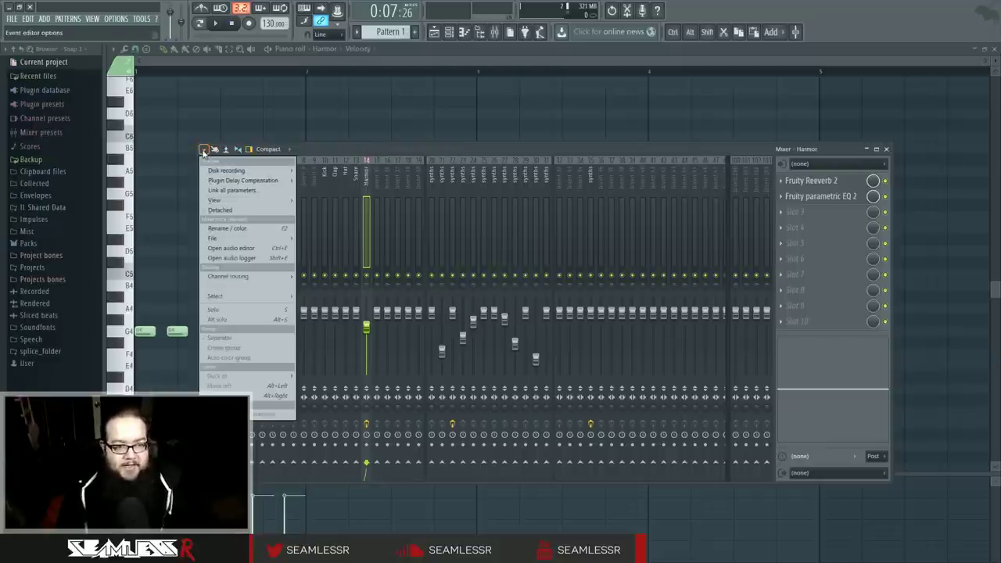
pyautogui.click(291, 150)
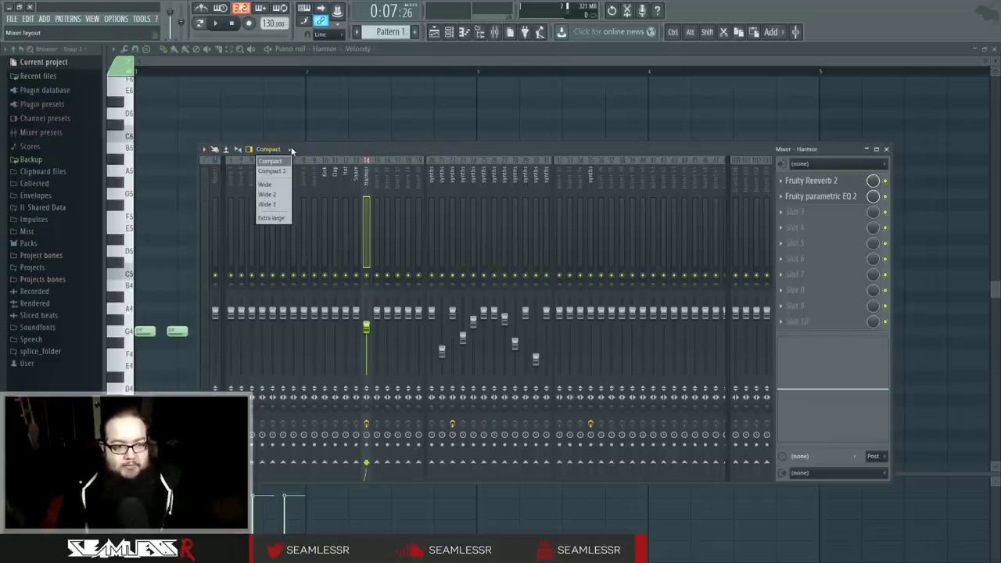
pyautogui.click(341, 145)
pyautogui.moveTo(341, 145); pyautogui.dragTo(338, 138)
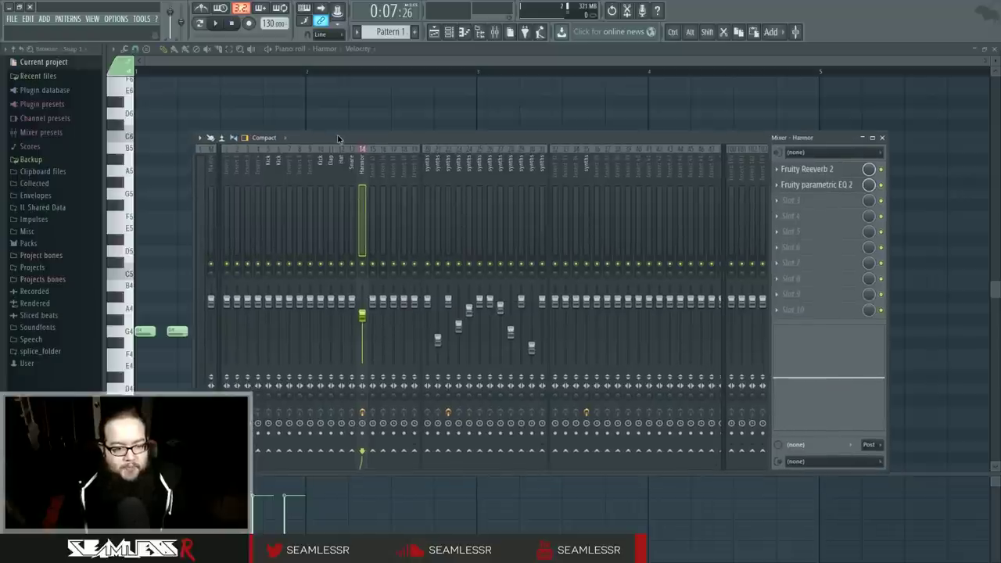
# Load Wave Candy in slot 1 of the Current track and place its display above the mixer.
pyautogui.click(201, 177)
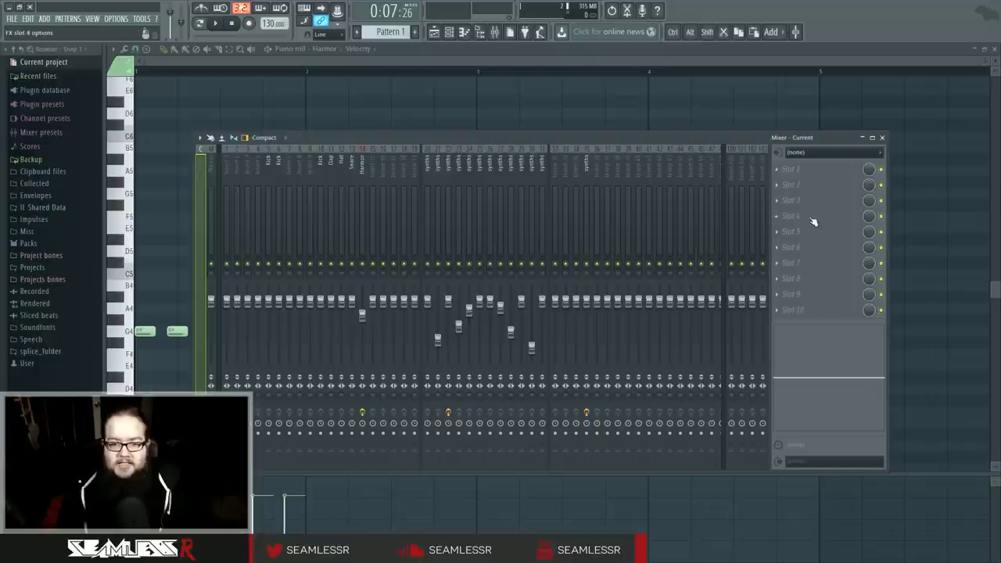
pyautogui.click(787, 170)
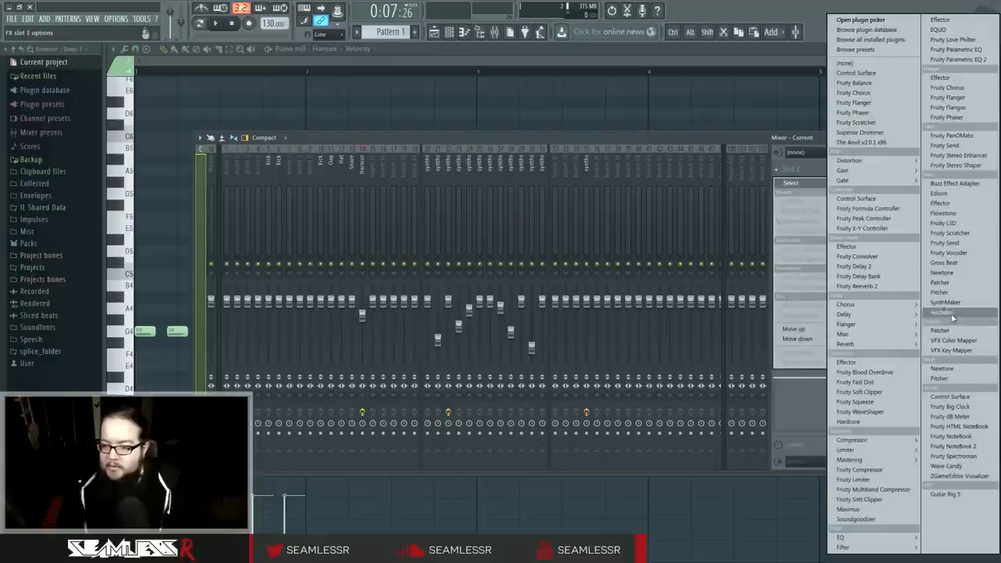
pyautogui.click(957, 466)
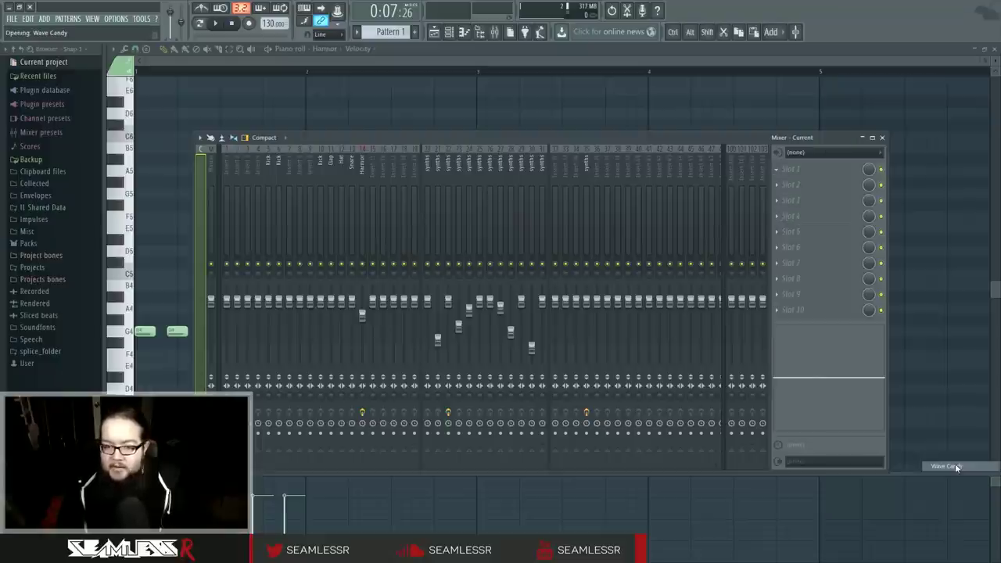
pyautogui.moveTo(446, 125); pyautogui.dragTo(446, 235)
pyautogui.click(443, 234)
pyautogui.moveTo(494, 144); pyautogui.dragTo(433, 164)
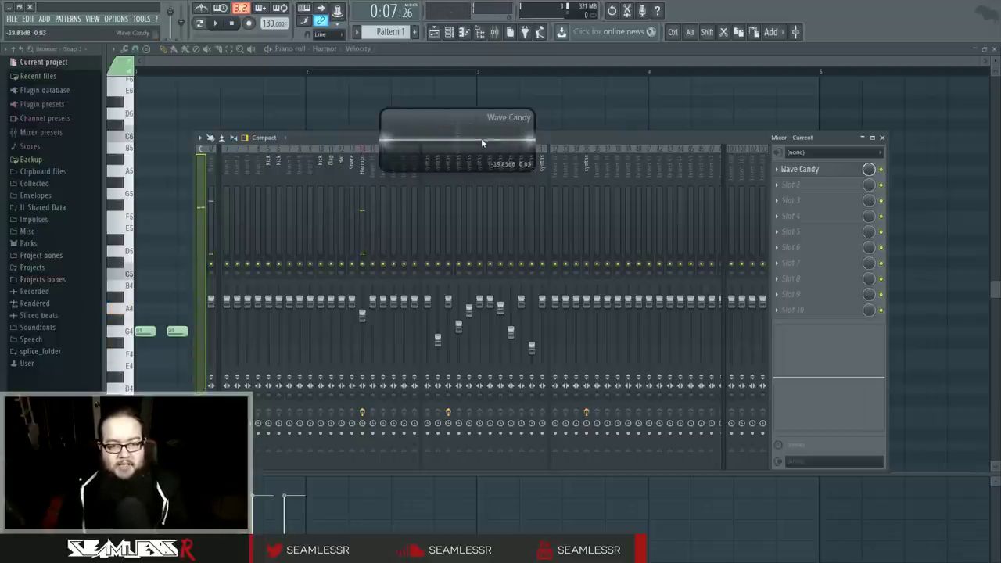
# Play Harmor notes and select the Clap, Harmor, Kick, Snare and Insert 9 tracks in turn to compare Wave Candy's display.
pyautogui.click(332, 167)
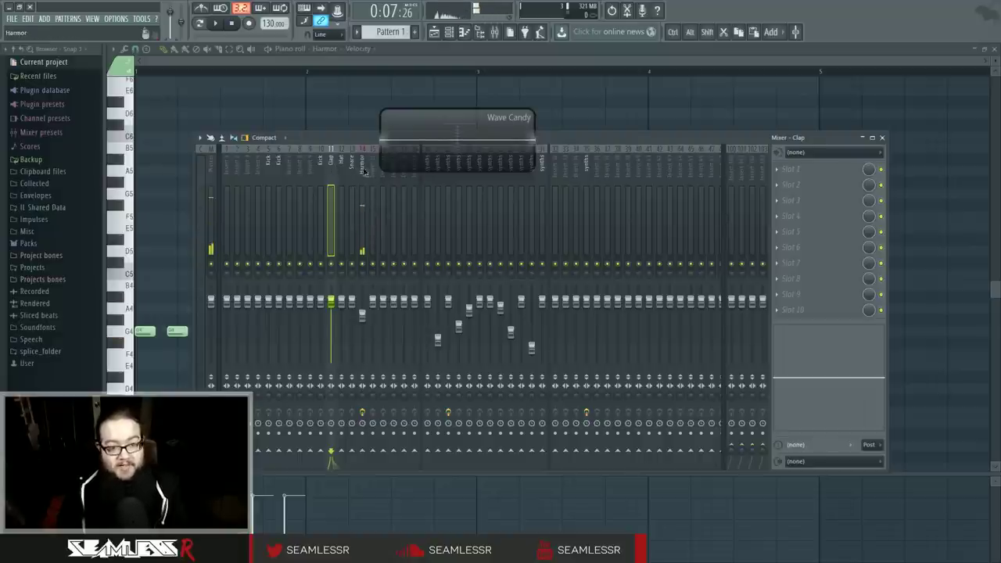
pyautogui.click(364, 174)
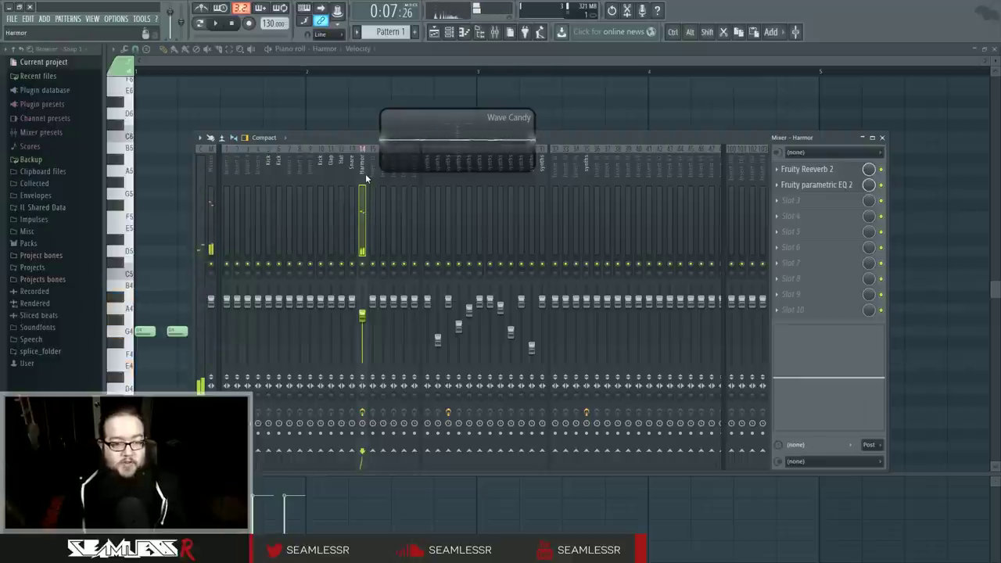
pyautogui.click(299, 170)
pyautogui.click(320, 171)
pyautogui.click(299, 171)
pyautogui.click(257, 170)
pyautogui.click(320, 171)
pyautogui.click(310, 171)
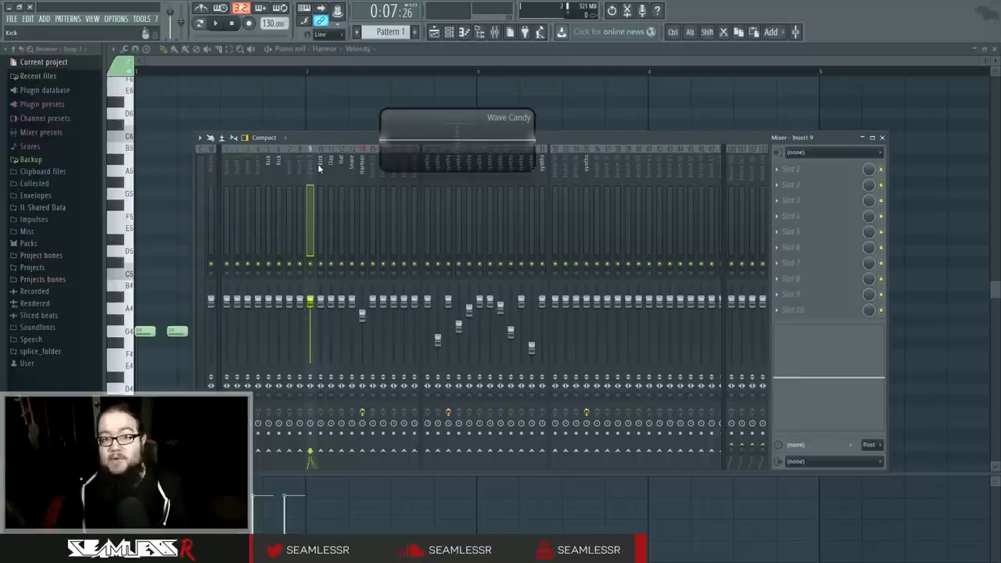
pyautogui.click(351, 171)
pyautogui.click(361, 171)
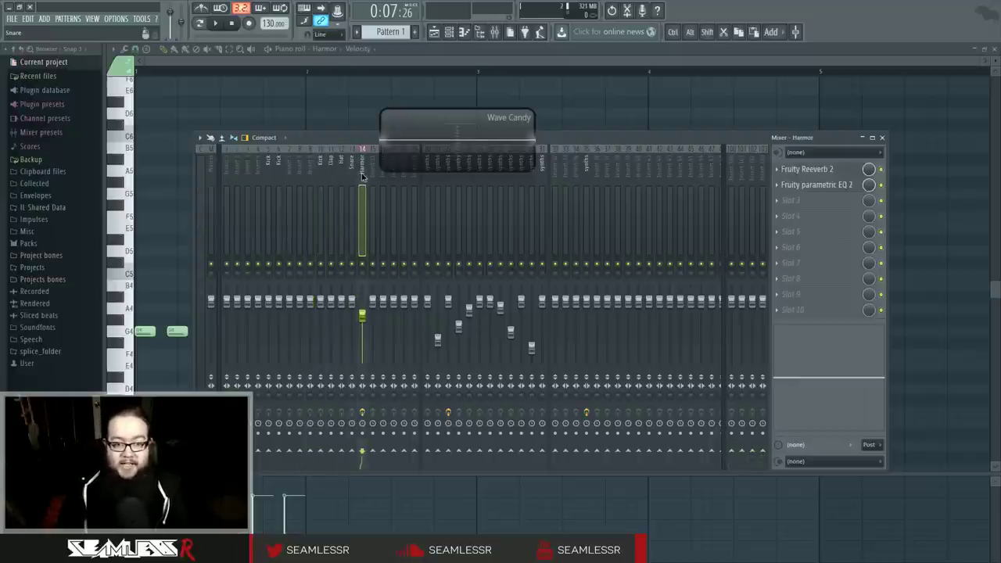
pyautogui.click(320, 170)
pyautogui.click(311, 171)
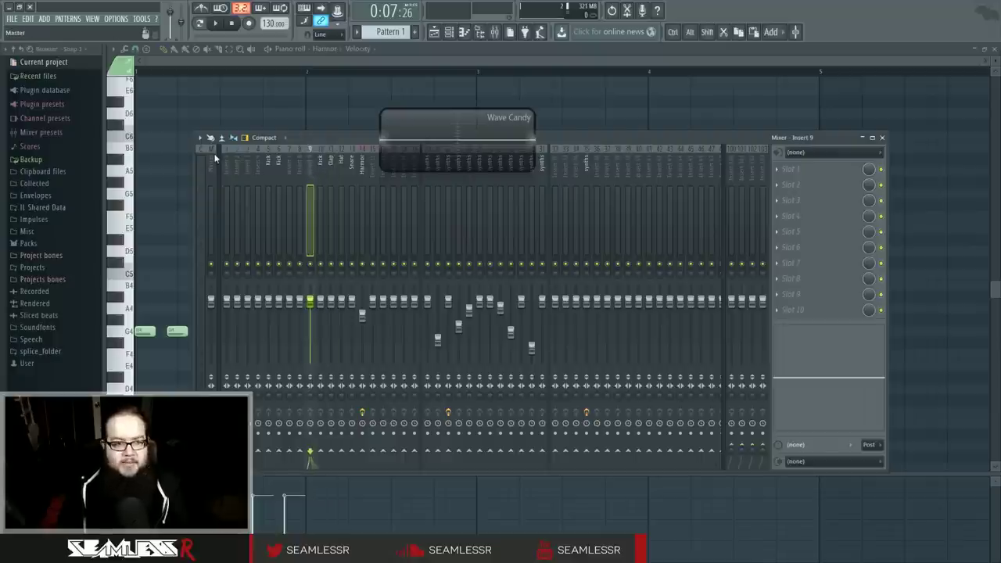
# Load Edison in slot 1 of the Current track, ahead of Wave Candy, and move its window aside.
pyautogui.click(797, 183)
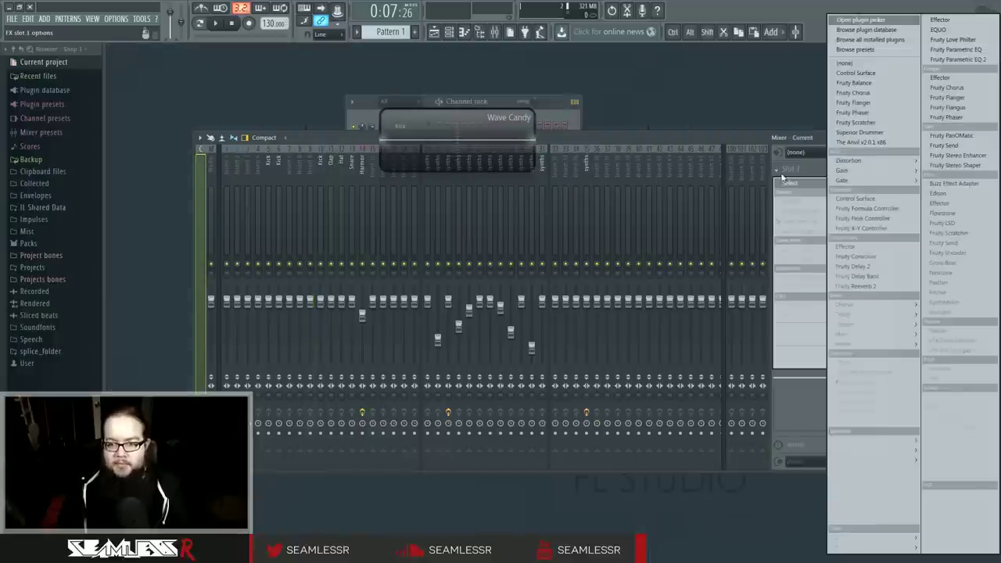
pyautogui.click(954, 193)
pyautogui.moveTo(347, 146); pyautogui.dragTo(697, 230)
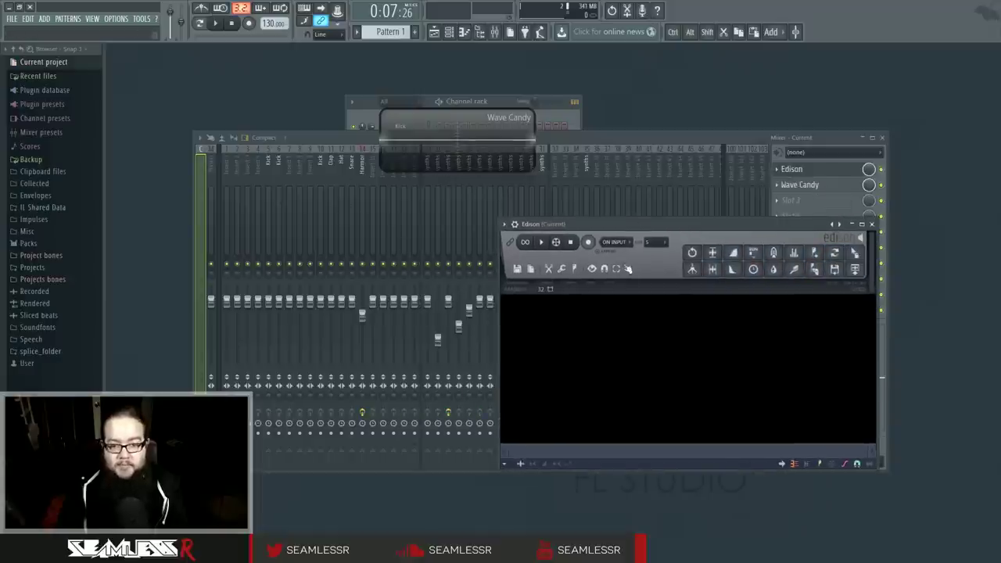
# Set Edison's record mode to Input and record notes played through the Harmor track.
pyautogui.click(615, 242)
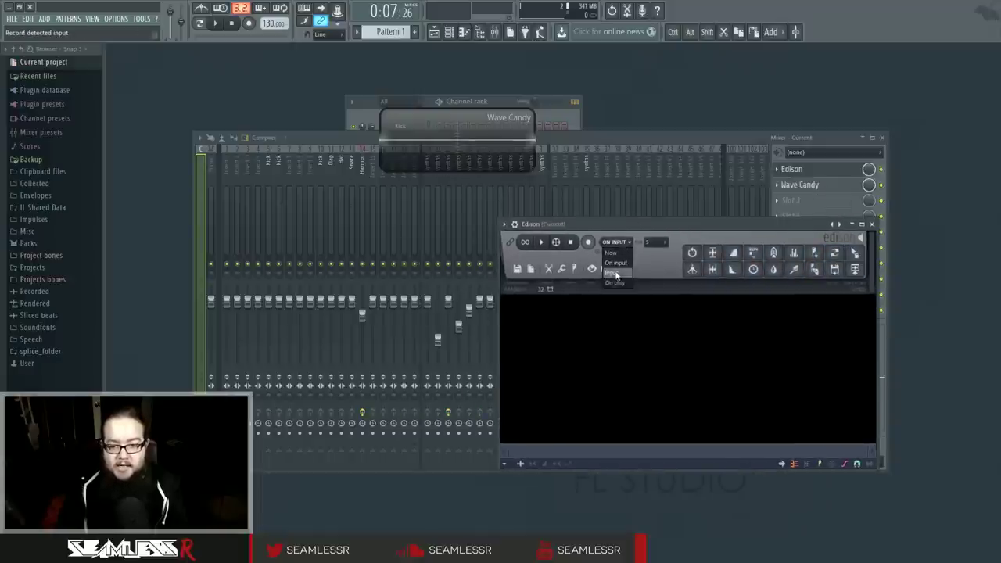
pyautogui.click(612, 273)
pyautogui.click(592, 244)
pyautogui.click(362, 170)
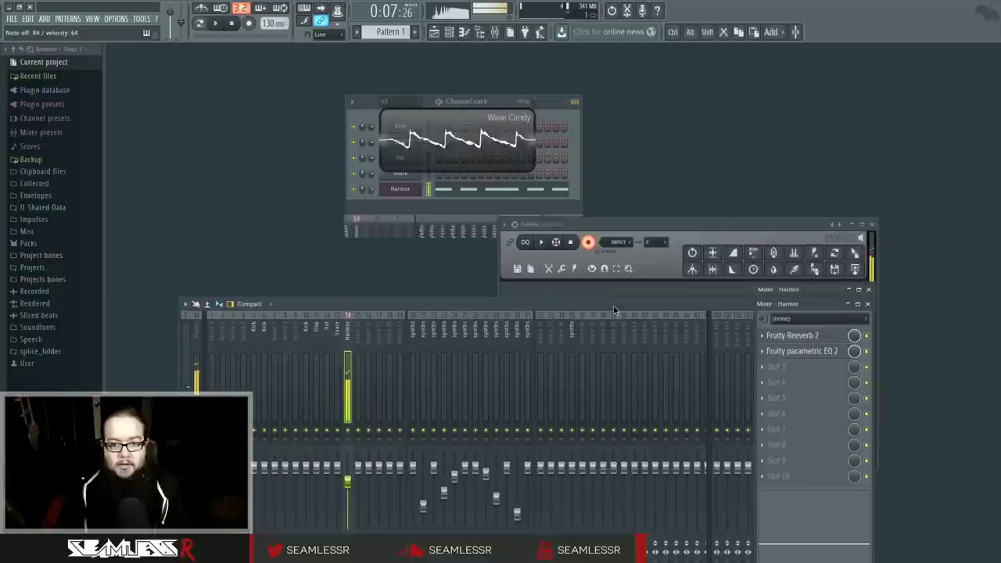
pyautogui.moveTo(629, 139); pyautogui.dragTo(614, 311)
pyautogui.click(673, 224)
pyautogui.press('space')
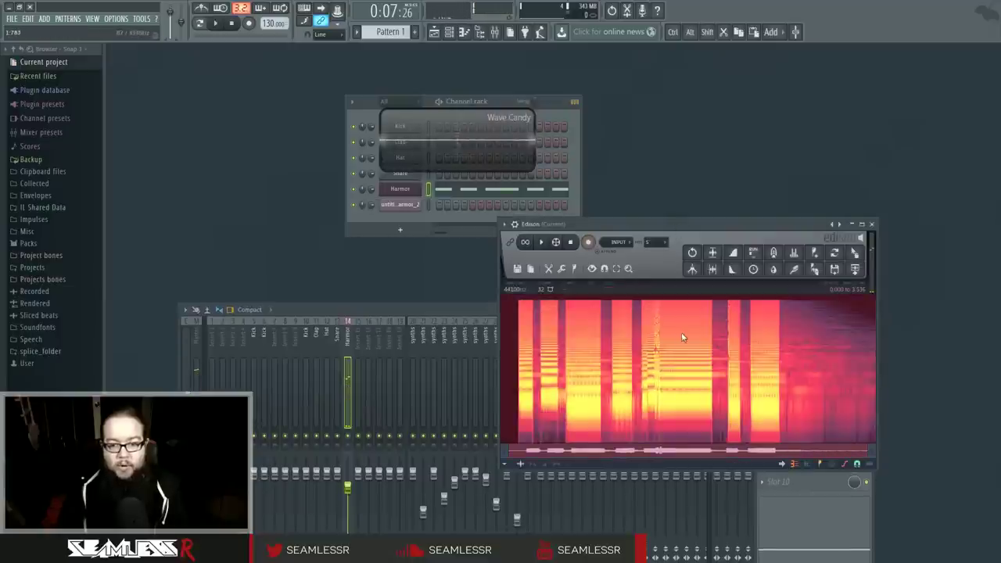
# Play back the Harmor recording in Edison, clear it and close the Edison window.
pyautogui.click(541, 242)
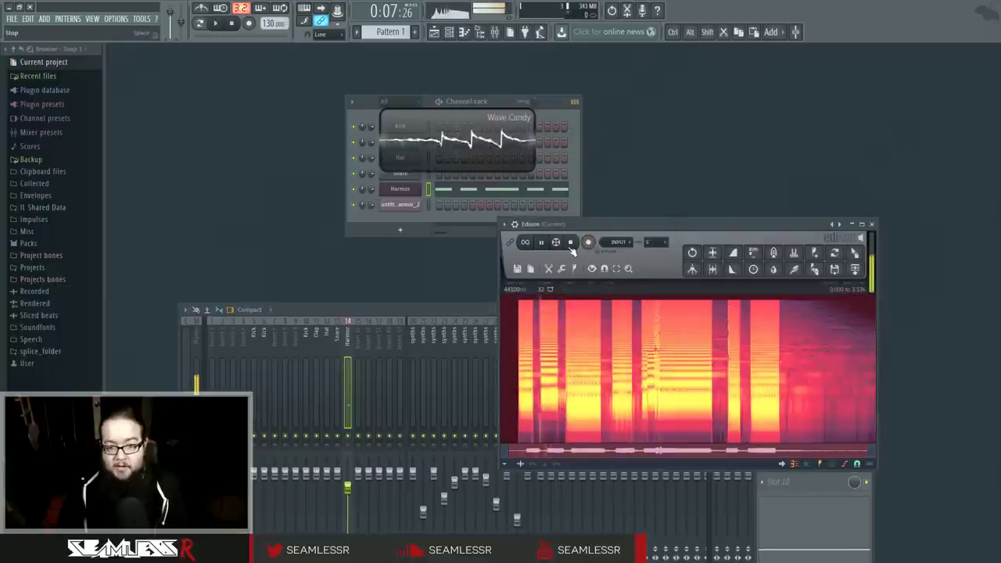
pyautogui.click(574, 244)
pyautogui.moveTo(641, 224); pyautogui.dragTo(646, 171)
pyautogui.press('Delete')
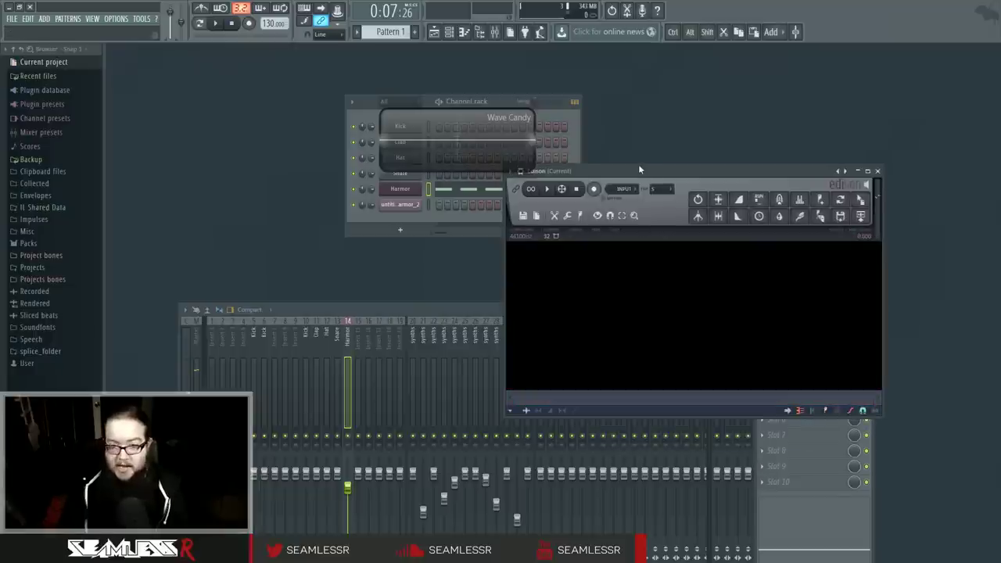
pyautogui.click(877, 171)
pyautogui.moveTo(539, 313); pyautogui.dragTo(545, 193)
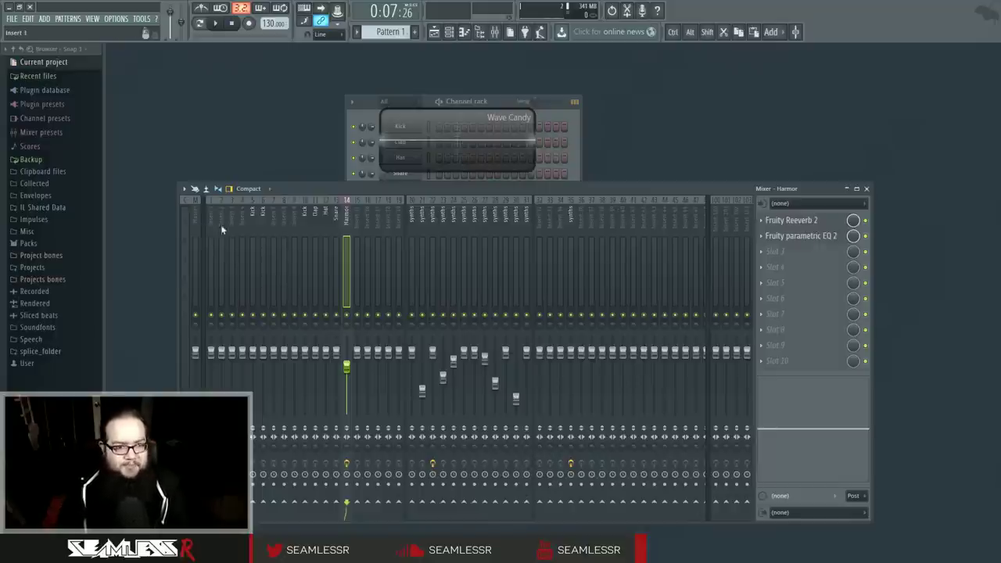
# Select the Current track and show the mixer's file options for opening and saving mixer track states.
pyautogui.click(186, 203)
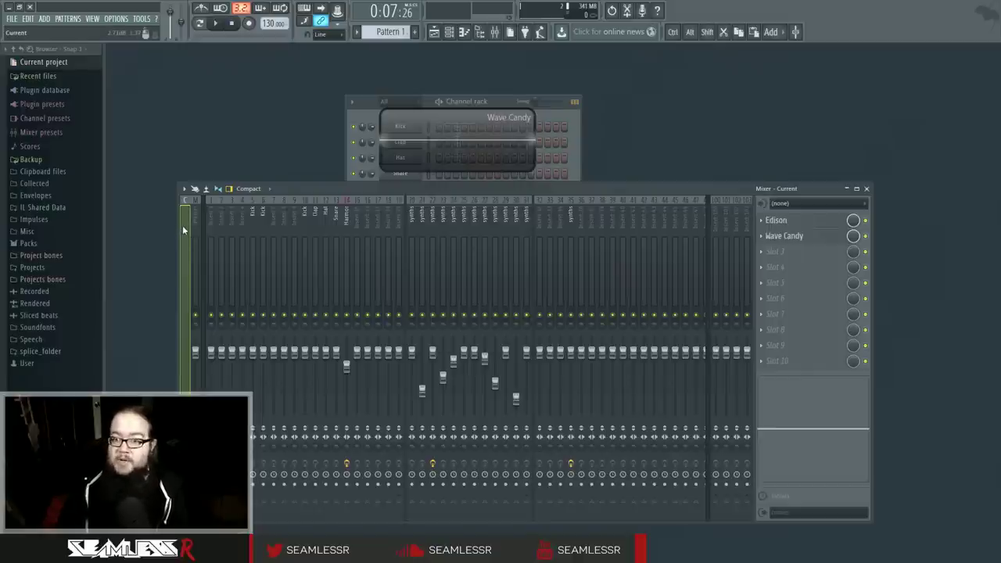
pyautogui.click(183, 189)
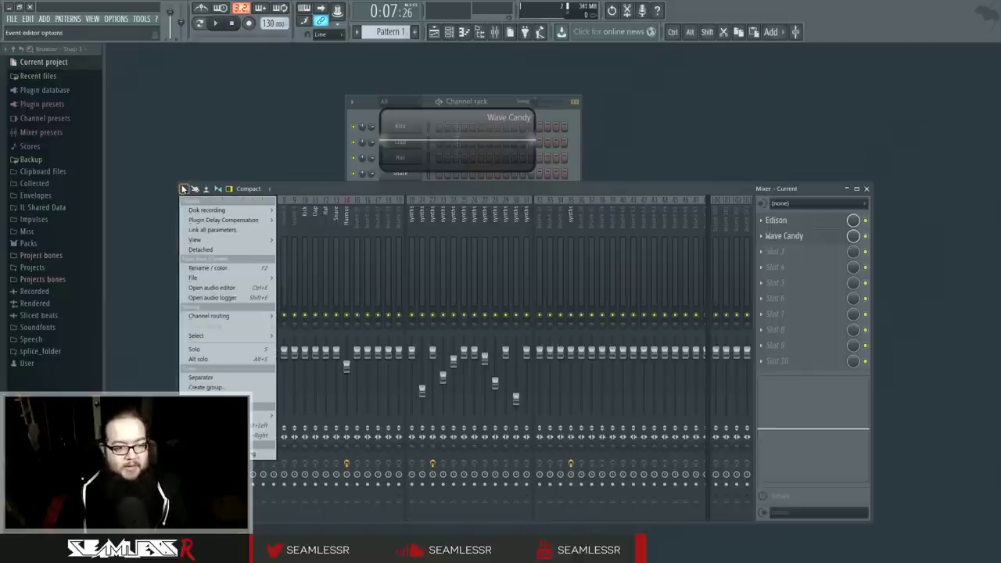
pyautogui.click(183, 189)
pyautogui.click(183, 188)
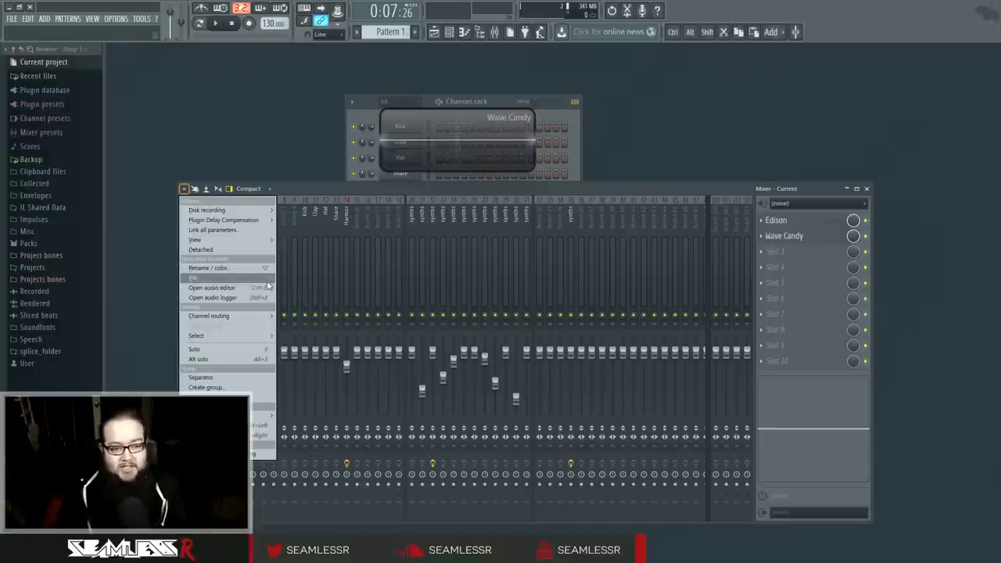
pyautogui.moveTo(235, 280)
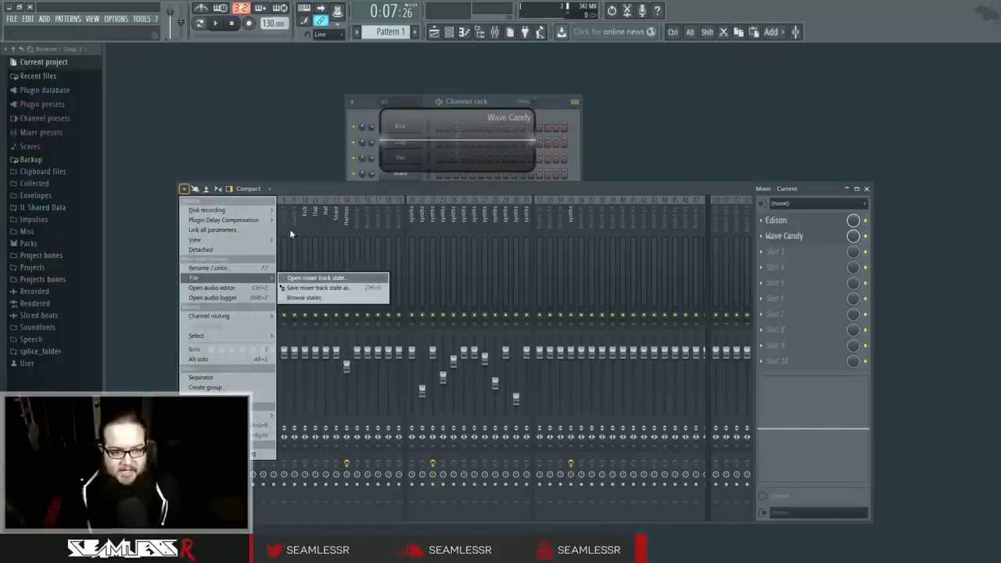
# Detach the mixer window and attach it again.
pyautogui.click(211, 251)
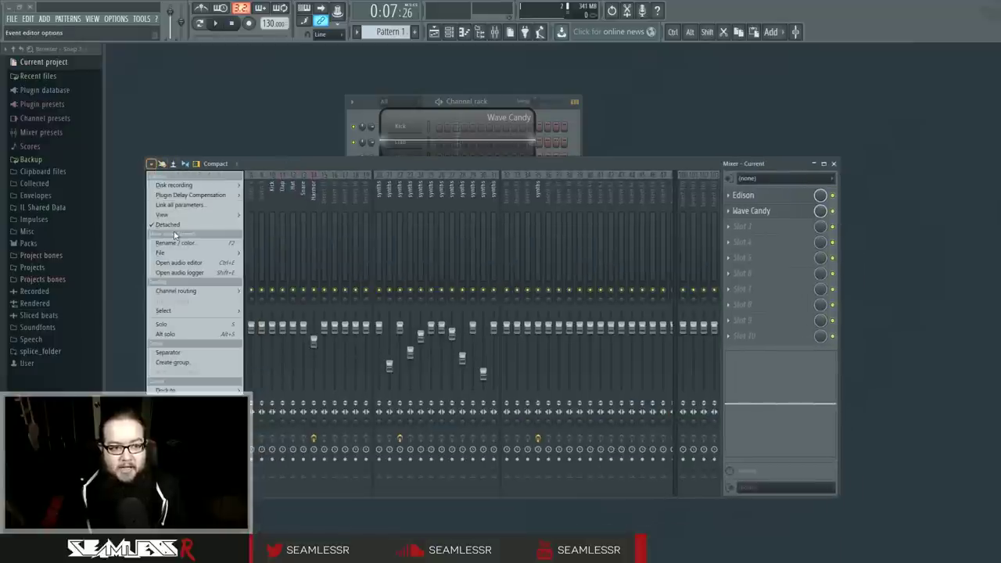
pyautogui.click(151, 164)
pyautogui.click(151, 164)
# Examine the mixer's View, Channel routing, Select and Dock to options, and reposition the mixer window.
pyautogui.moveTo(193, 223)
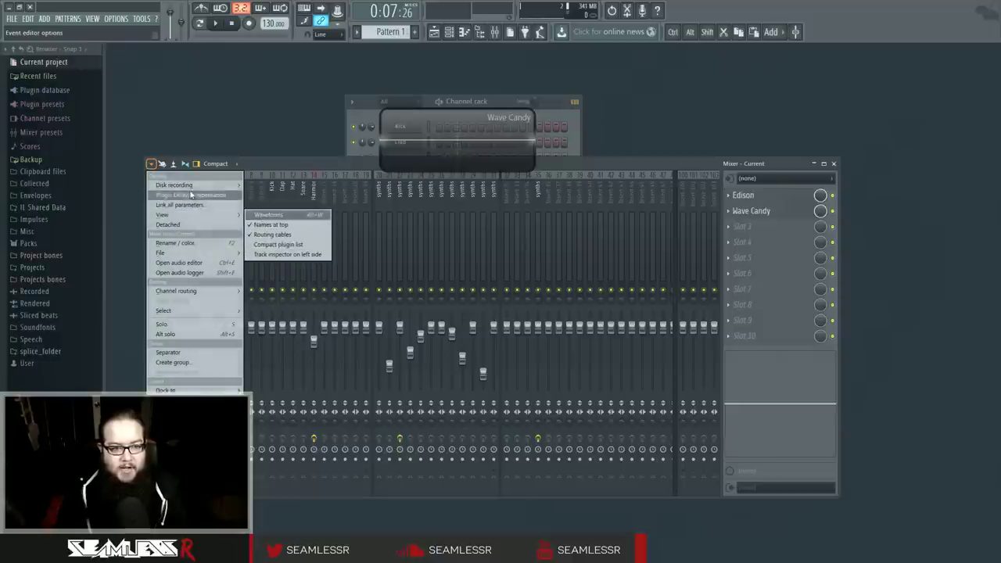
pyautogui.moveTo(188, 206)
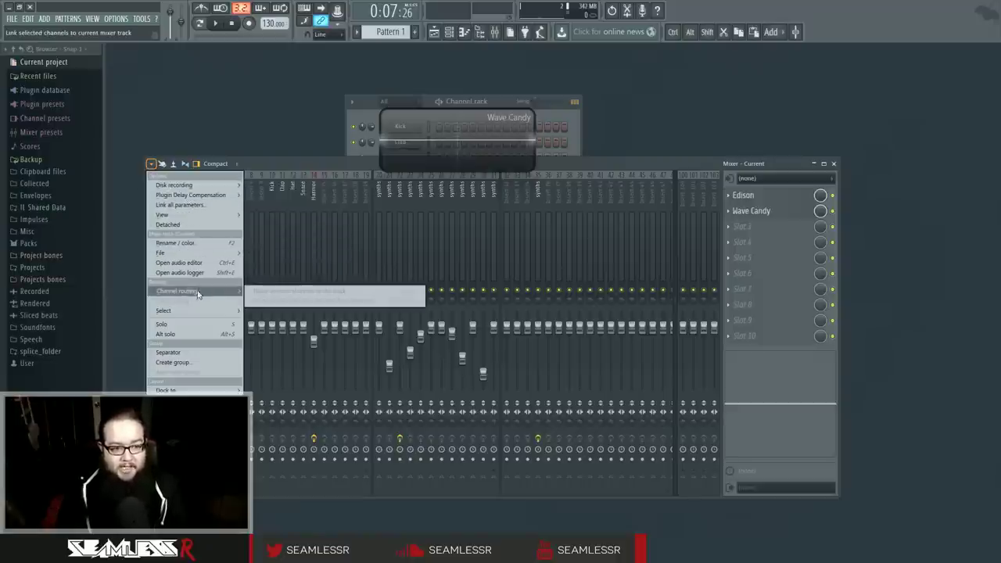
pyautogui.moveTo(196, 317)
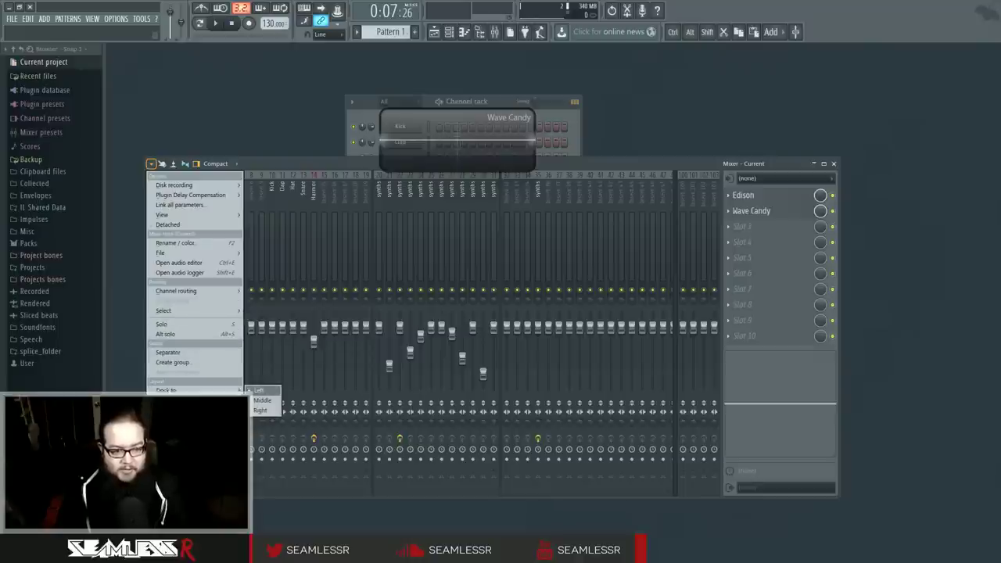
pyautogui.click(331, 161)
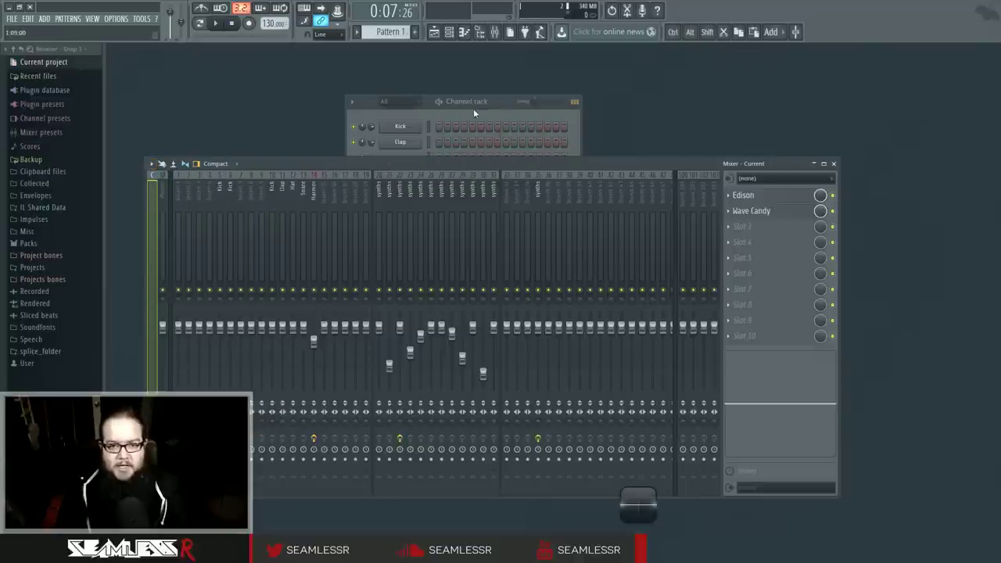
pyautogui.moveTo(682, 168); pyautogui.dragTo(704, 185)
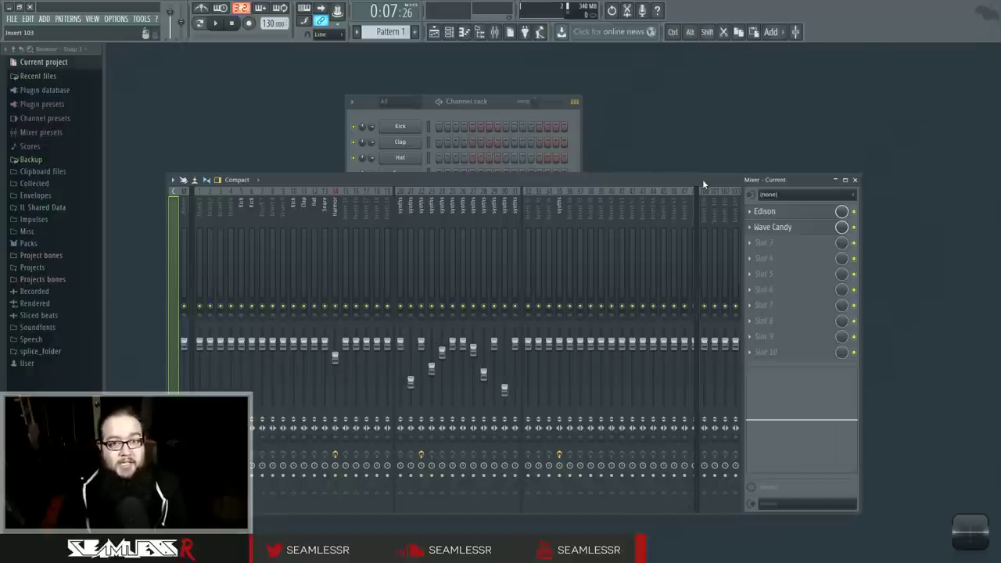
# Select the range of mixer tracks from Insert 44 back to the synths track 35.
pyautogui.moveTo(703, 181); pyautogui.dragTo(701, 184)
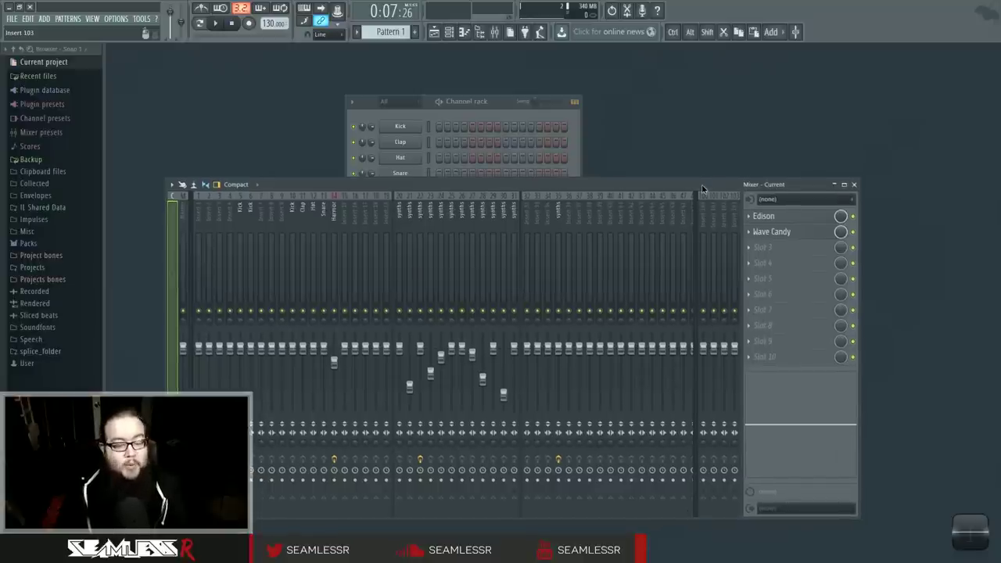
pyautogui.hscroll(1, 398, 261)
pyautogui.hscroll(-1, 393, 253)
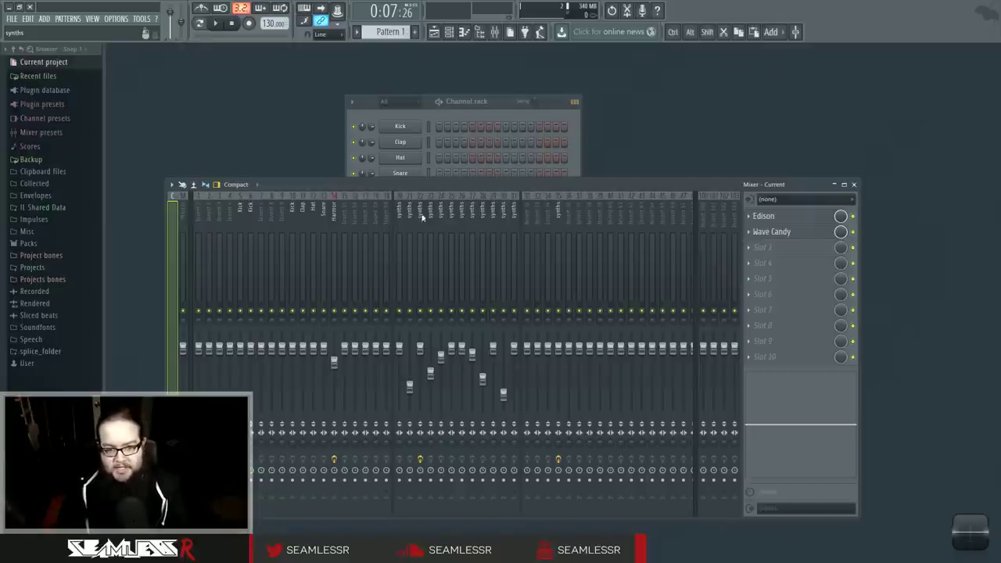
pyautogui.click(650, 212)
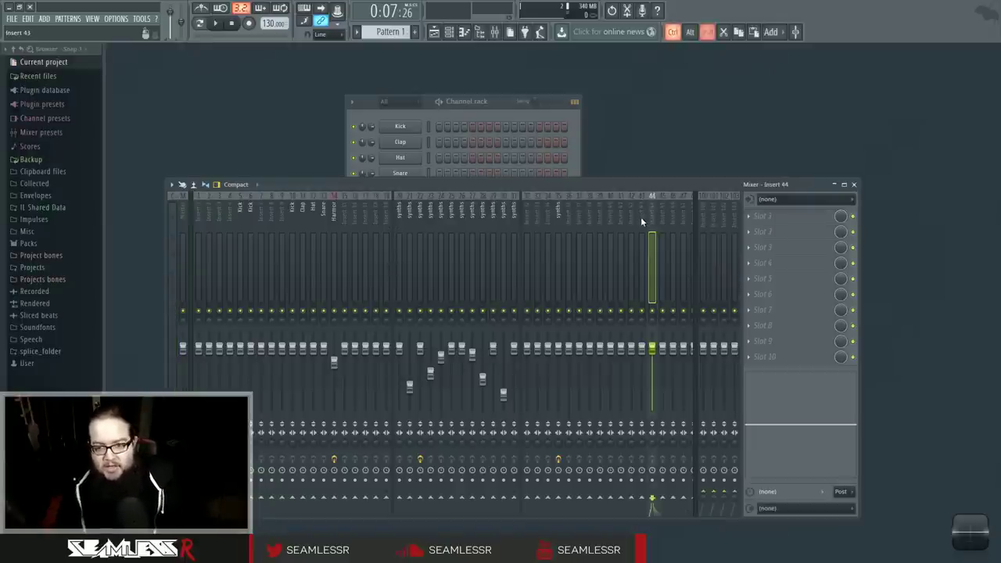
pyautogui.moveTo(640, 216); pyautogui.dragTo(556, 216)
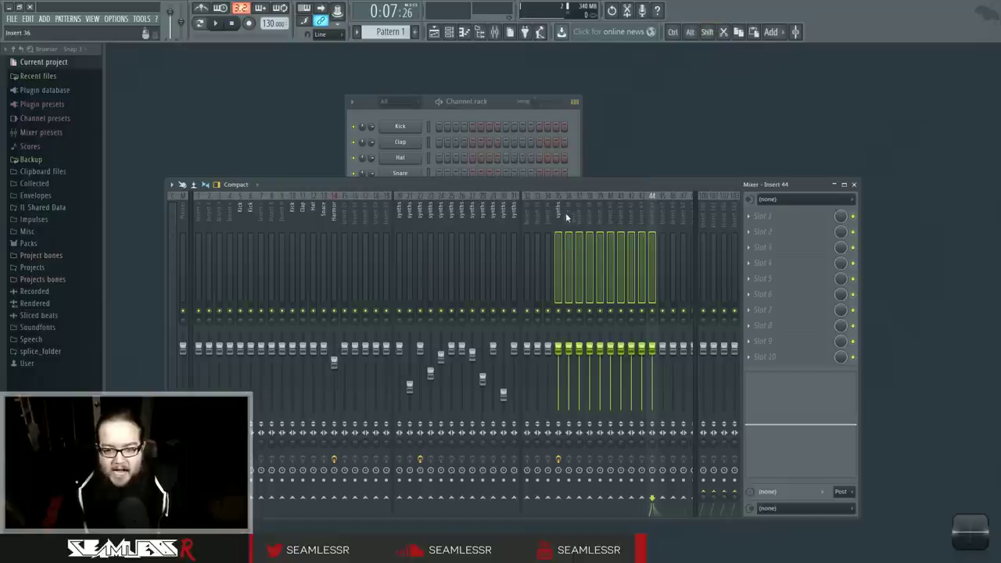
# Select Insert 37 and extend the selection through Insert 43.
pyautogui.click(634, 219)
pyautogui.click(579, 217)
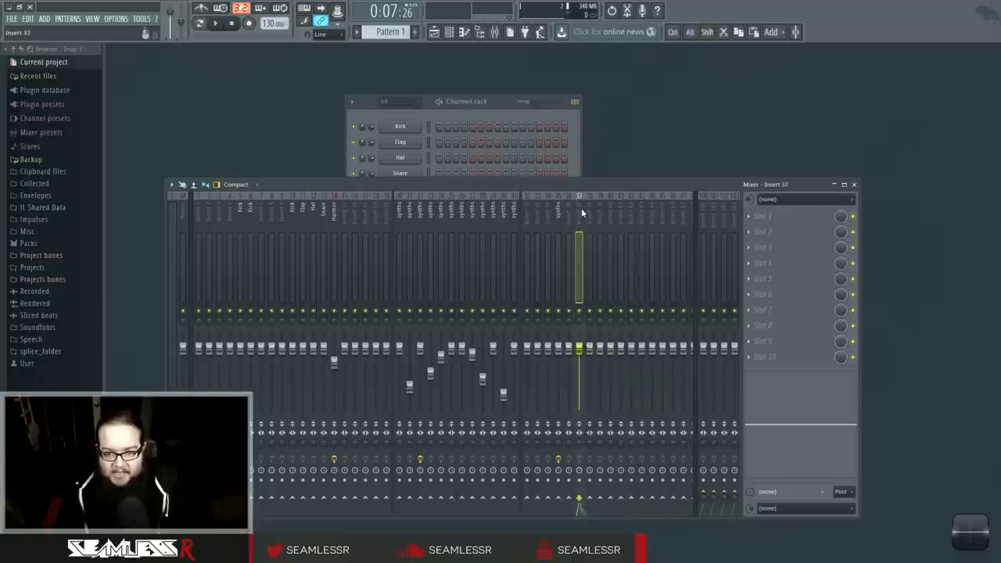
pyautogui.click(566, 213)
pyautogui.click(558, 223)
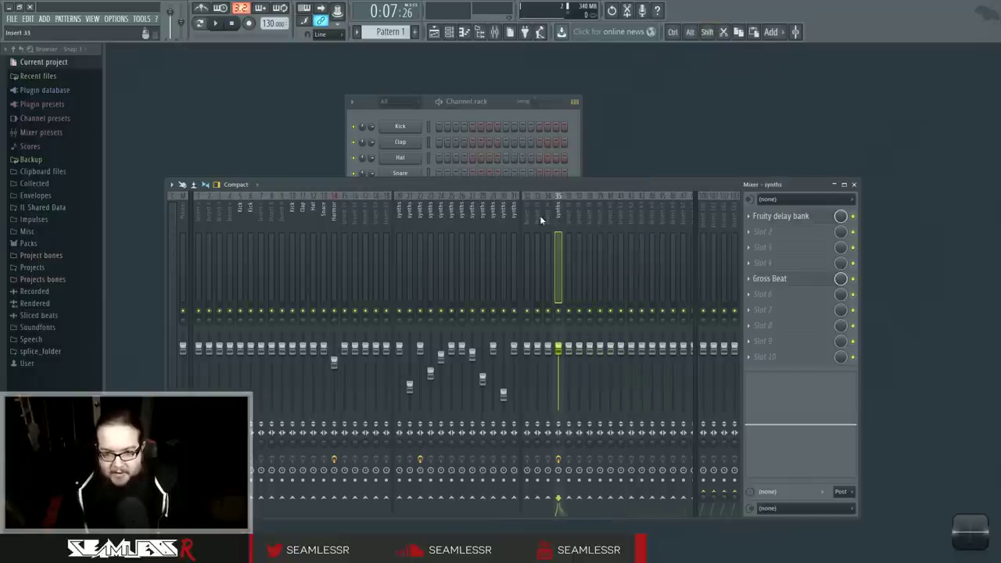
pyautogui.click(545, 215)
pyautogui.click(579, 232)
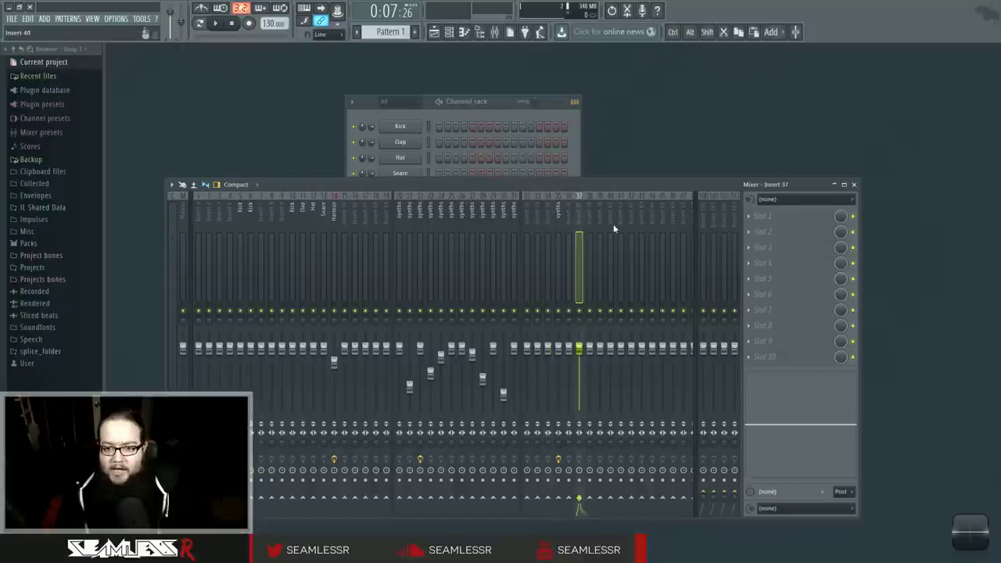
pyautogui.keyDown('ctrl'); pyautogui.click(643, 227); pyautogui.keyUp('ctrl')
pyautogui.keyDown('ctrl'); pyautogui.keyDown('shift'); pyautogui.click(616, 246); pyautogui.keyUp('shift'); pyautogui.keyUp('ctrl')
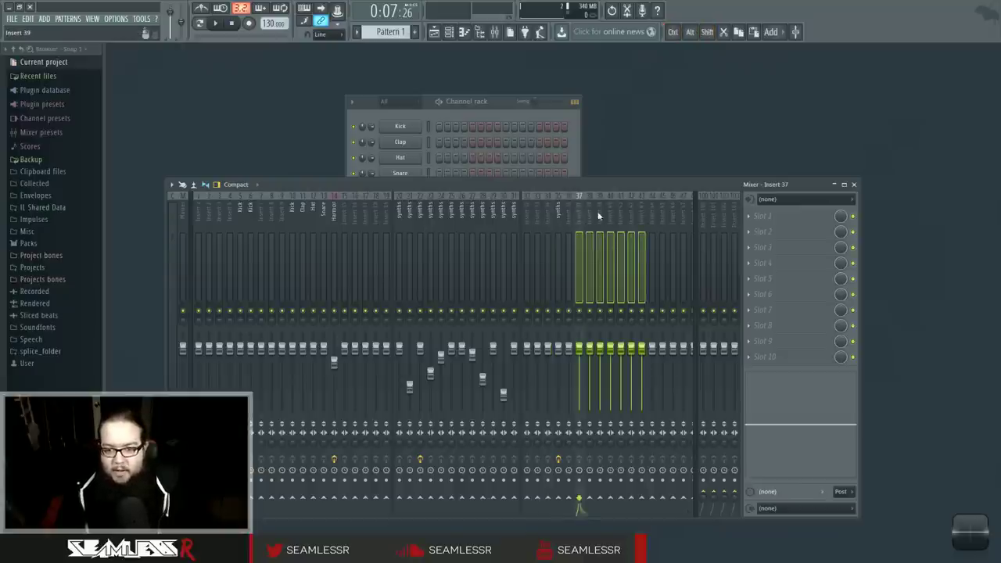
pyautogui.hscroll(3, 570, 224)
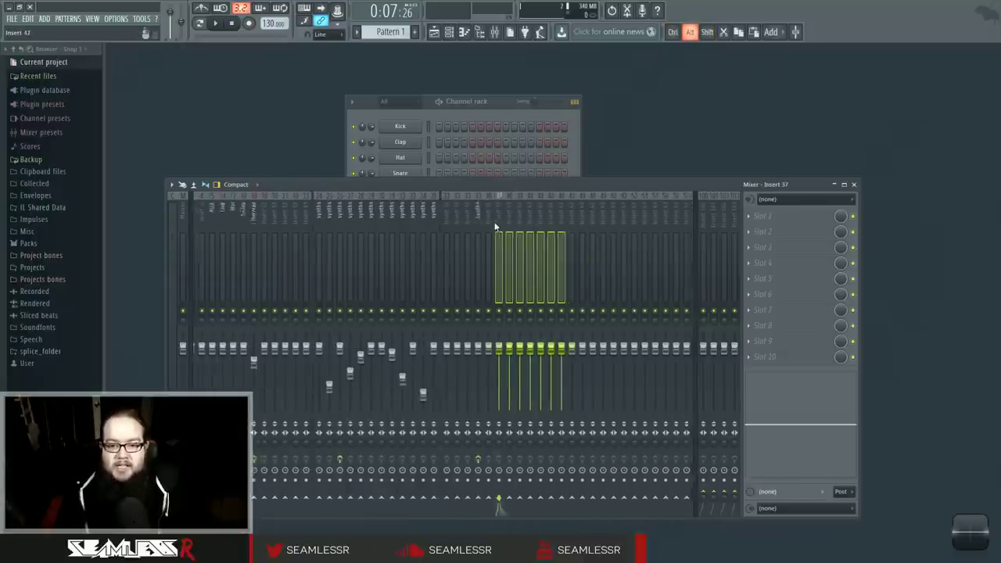
pyautogui.hscroll(3, 495, 227)
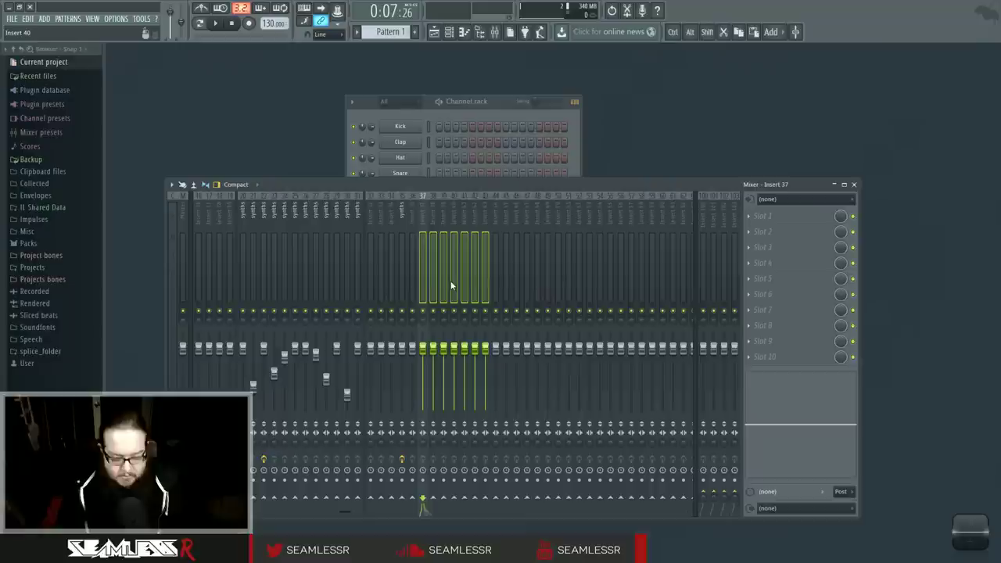
pyautogui.hscroll(-3, 476, 282)
# Demonstrate selecting single insert tracks and a range around Insert 38, finishing with only Insert 37 selected.
pyautogui.click(496, 248)
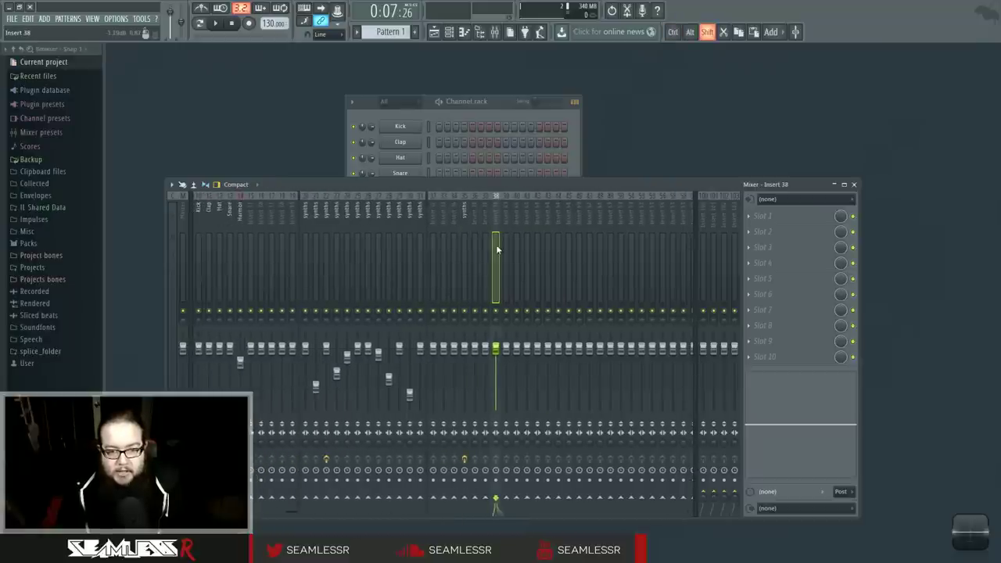
pyautogui.click(485, 250)
pyautogui.click(453, 249)
pyautogui.click(474, 246)
pyautogui.click(485, 254)
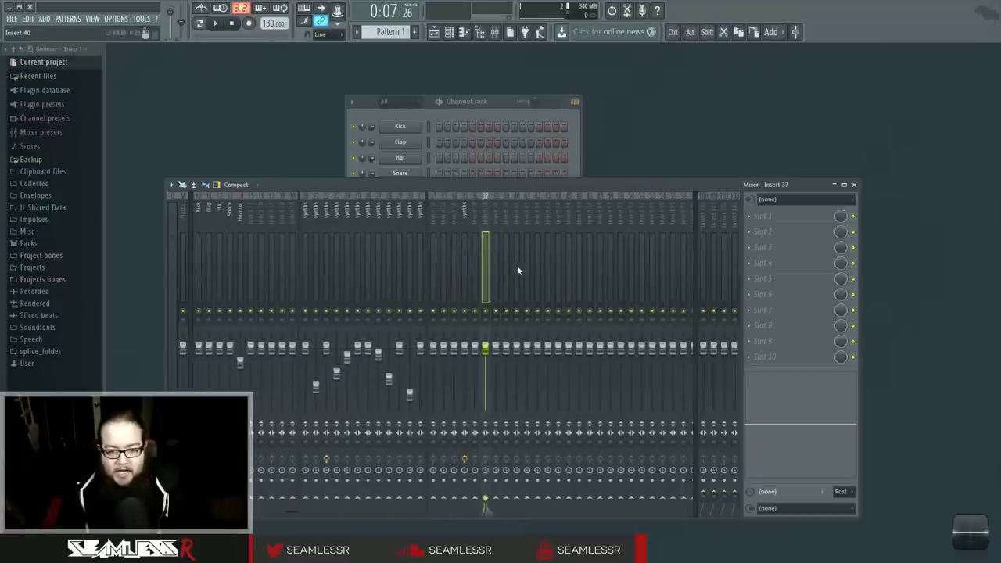
pyautogui.click(454, 264)
pyautogui.click(495, 265)
pyautogui.moveTo(579, 270); pyautogui.dragTo(473, 276)
pyautogui.click(466, 273)
pyautogui.click(516, 271)
pyautogui.click(527, 269)
pyautogui.click(485, 270)
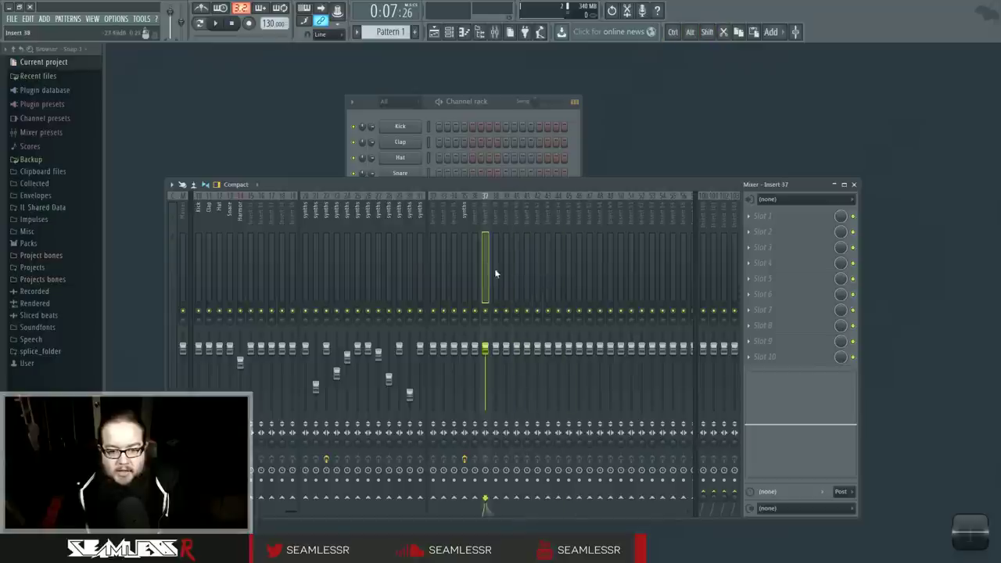
# Shrink the mixer window to a narrow size and widen it again.
pyautogui.moveTo(795, 183); pyautogui.dragTo(783, 165)
pyautogui.click(845, 165)
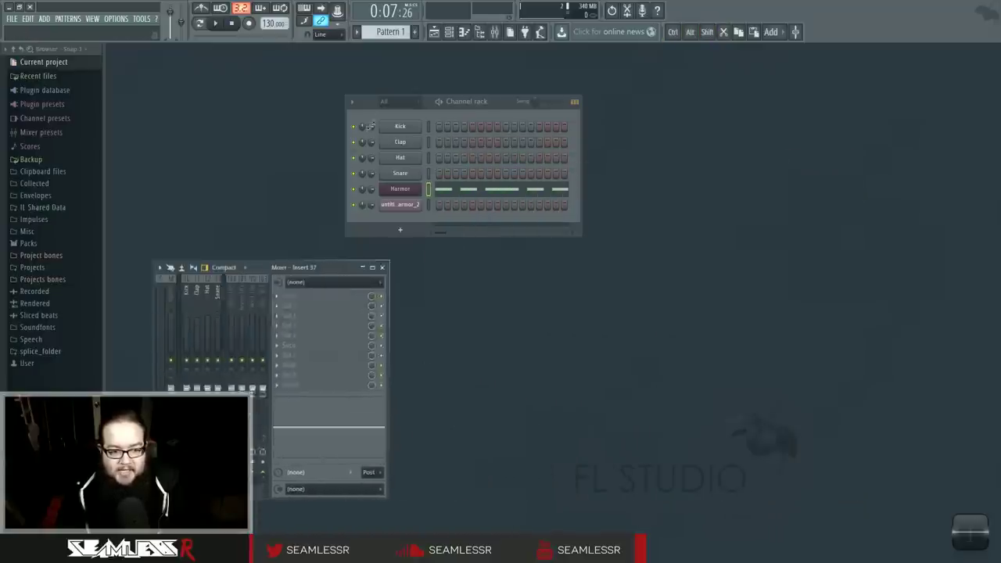
pyautogui.press('F9')
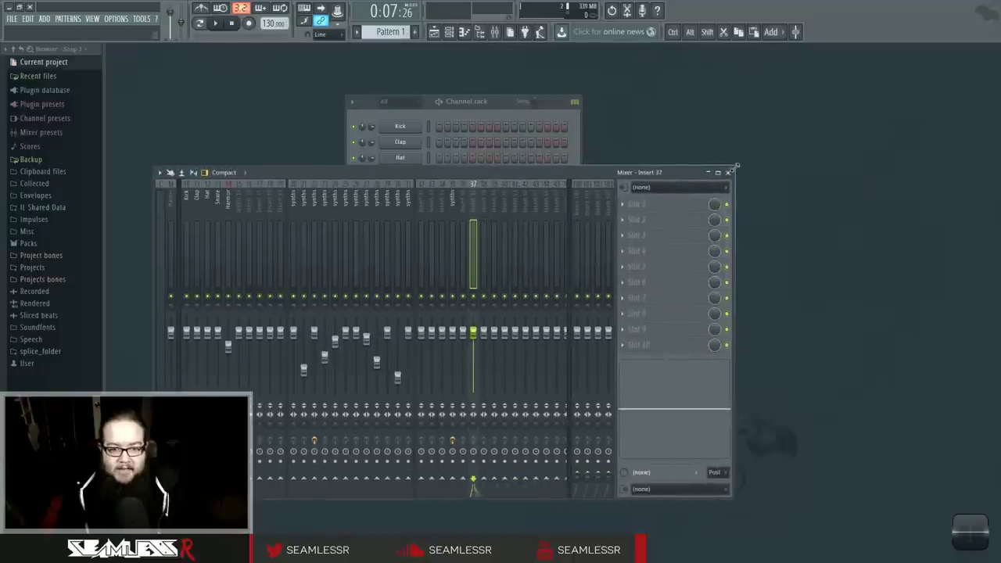
# Reposition the mixer window, and hide and show its track inspector.
pyautogui.moveTo(470, 162); pyautogui.dragTo(499, 164)
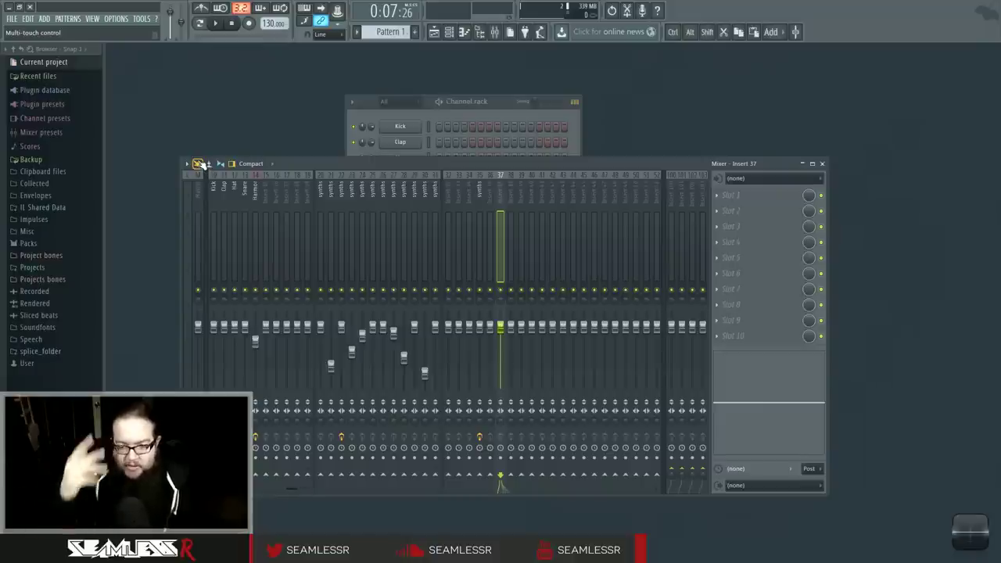
pyautogui.moveTo(312, 164); pyautogui.dragTo(325, 166)
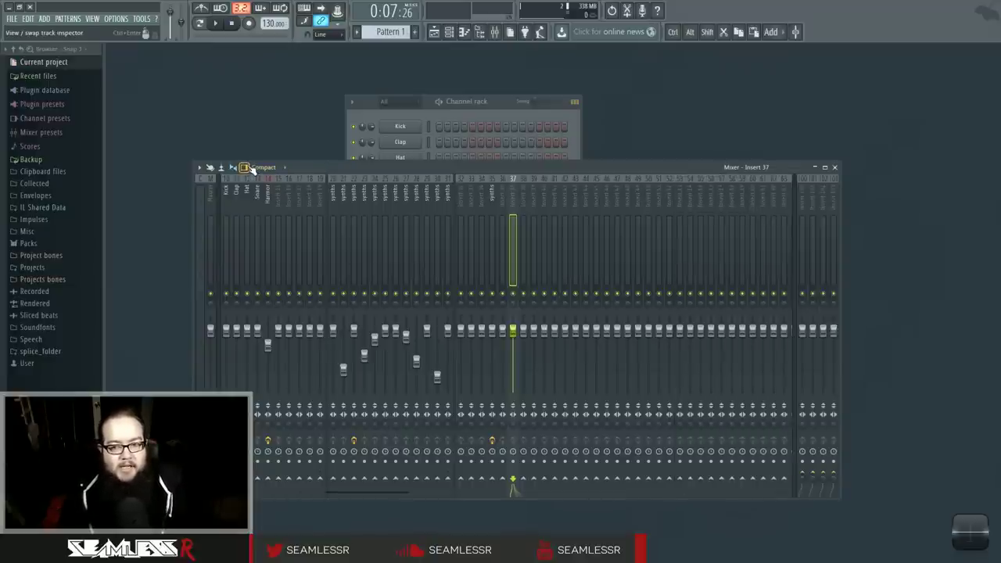
pyautogui.moveTo(335, 166); pyautogui.dragTo(341, 159)
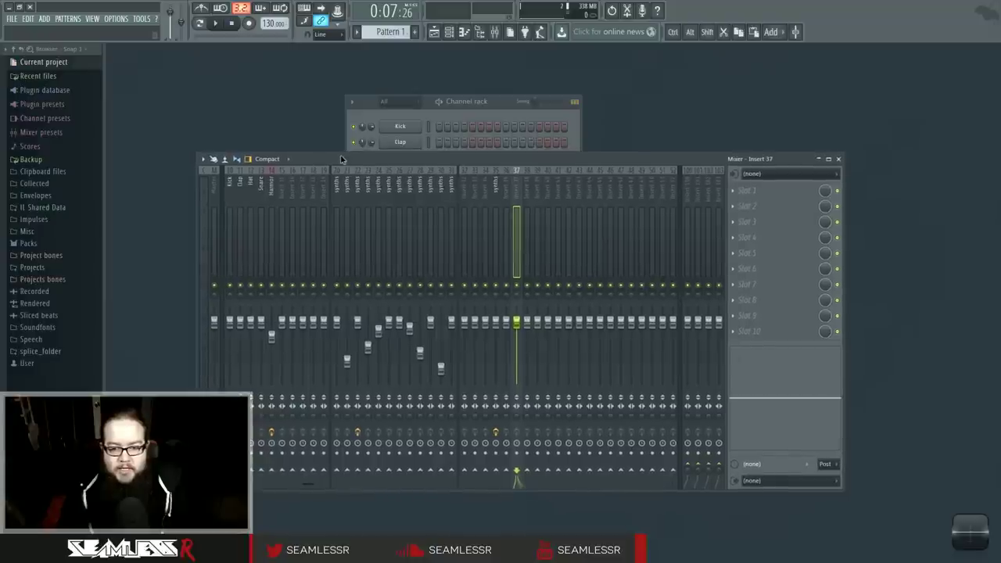